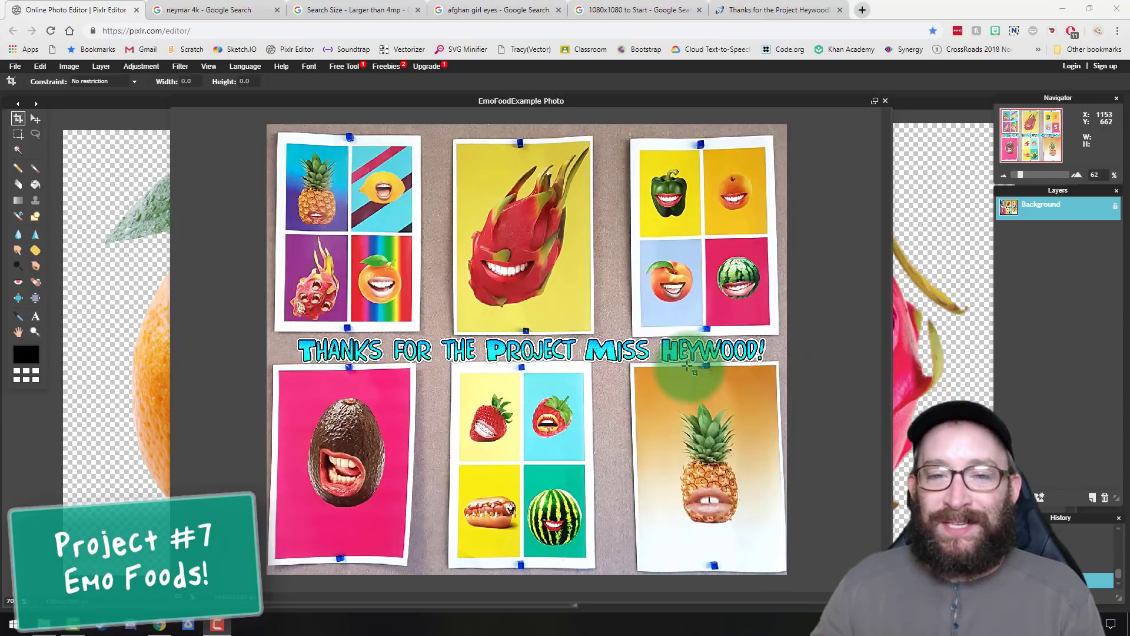
- Examine the EmoFoodExample photo of finished posters and the dragon fruit with pasted mouths in EmoFood1 up close
{"action": "left_click", "coordinate": [1022, 176]}
{"action": "left_click_drag", "start_coordinate": [1021, 176], "coordinate": [1026, 175]}
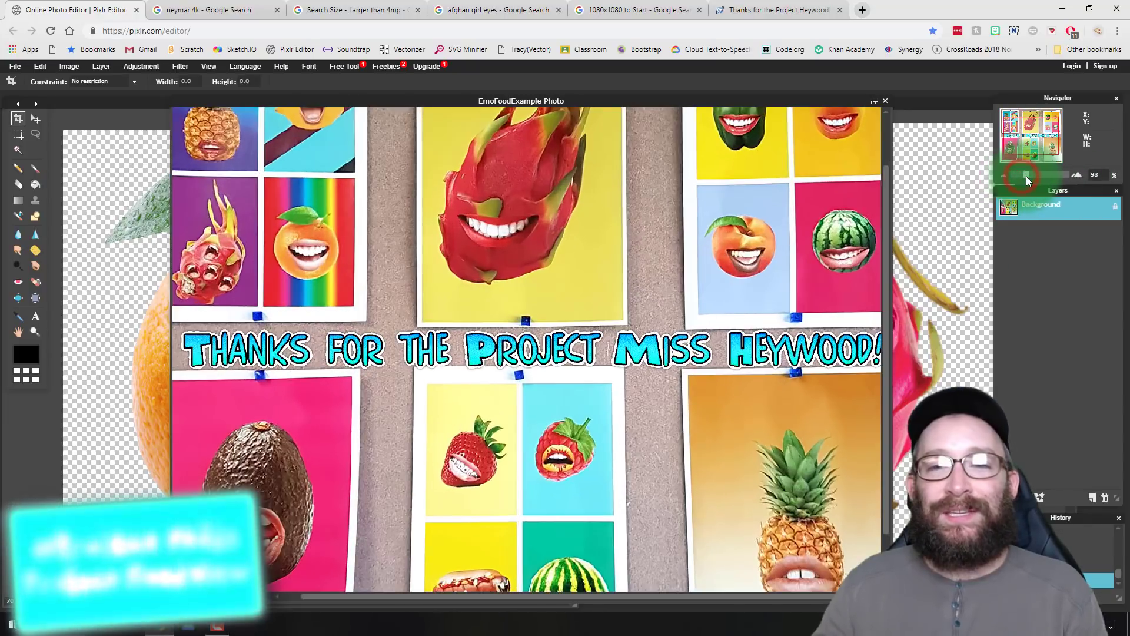
{"action": "left_click_drag", "start_coordinate": [1052, 137], "coordinate": [1041, 126]}
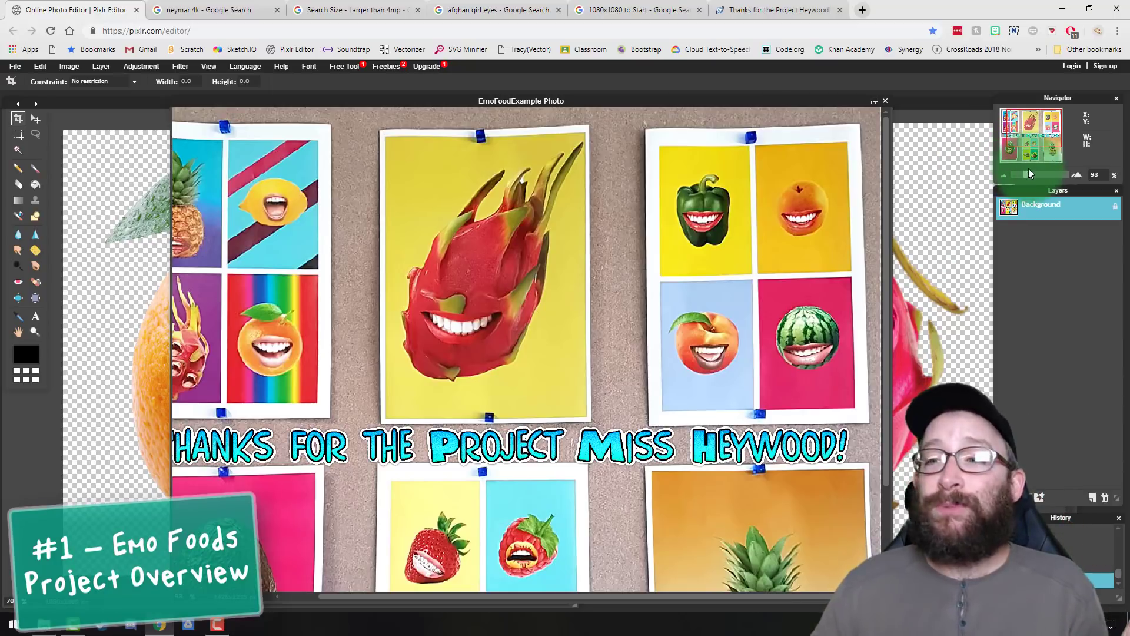
{"action": "left_click_drag", "start_coordinate": [1027, 175], "coordinate": [1021, 175]}
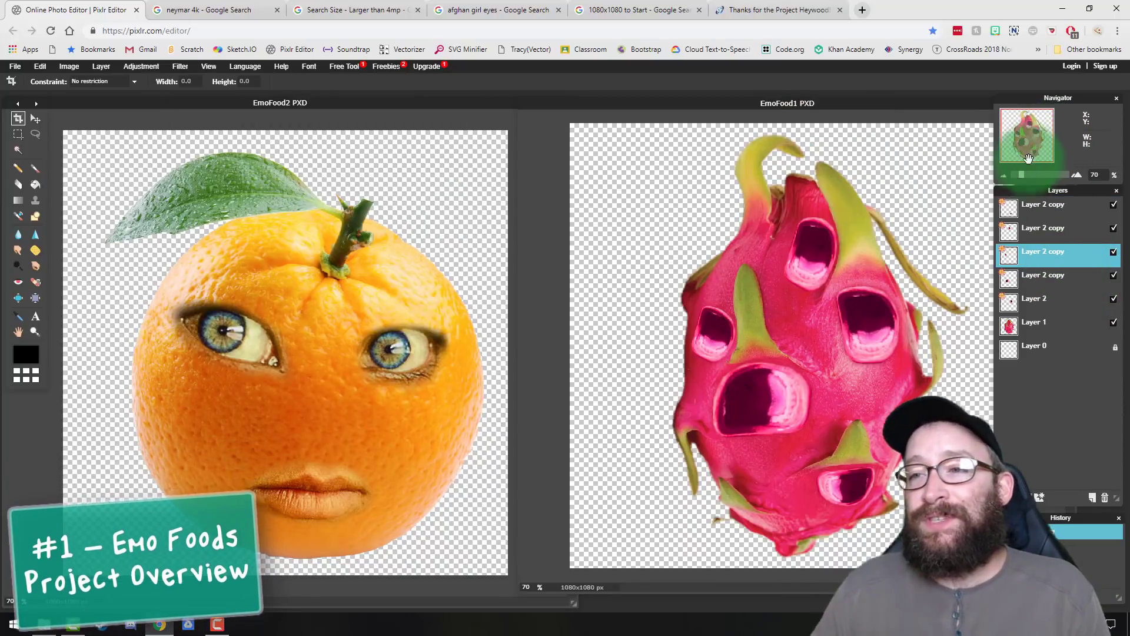
{"action": "left_click_drag", "start_coordinate": [1021, 175], "coordinate": [1025, 176]}
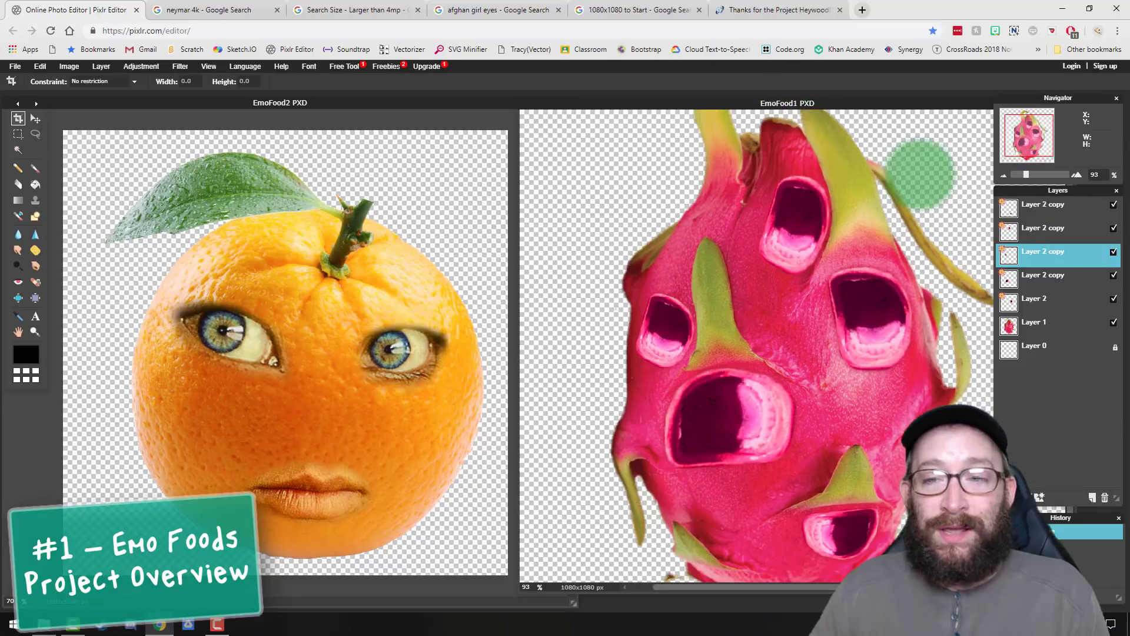
{"action": "mouse_move", "coordinate": [1037, 136]}
{"action": "left_mouse_down"}
{"action": "mouse_move", "coordinate": [1009, 143]}
{"action": "mouse_move", "coordinate": [1019, 156]}
{"action": "mouse_move", "coordinate": [1024, 145]}
{"action": "left_mouse_up"}
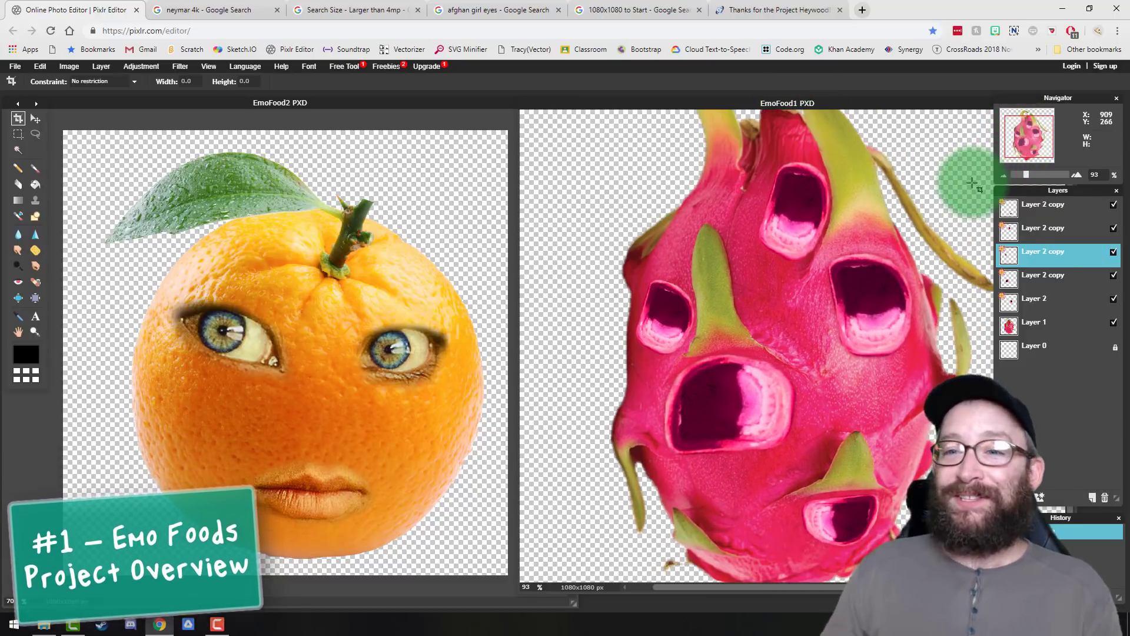
{"action": "scroll", "coordinate": [970, 177], "scroll_direction": "down", "scroll_amount": 2}
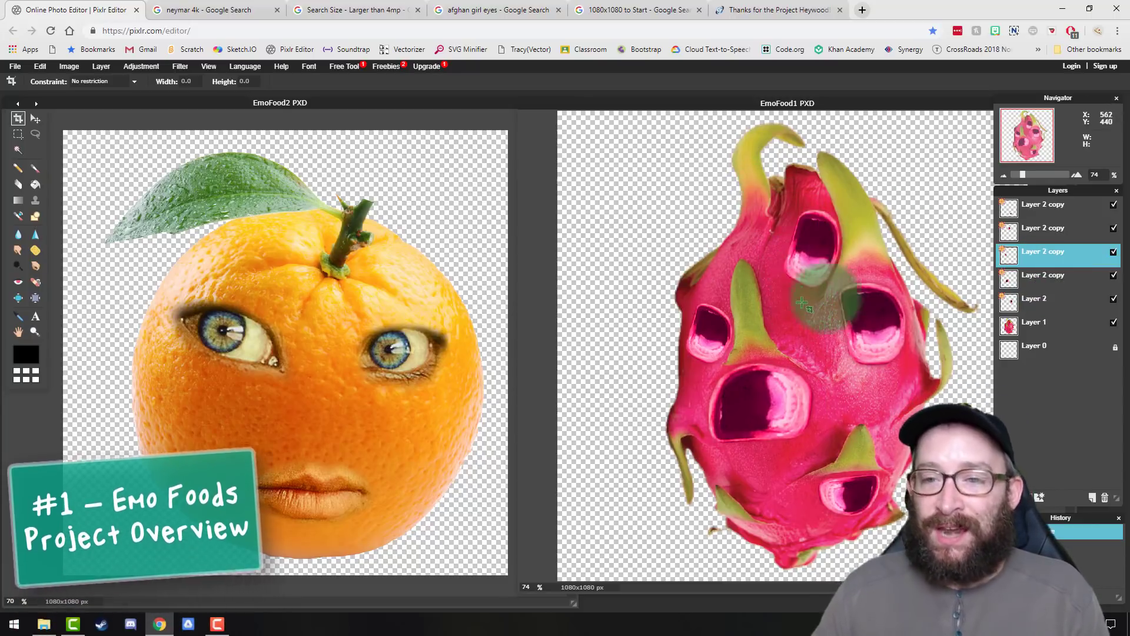
{"action": "left_click_drag", "start_coordinate": [1023, 175], "coordinate": [1022, 177]}
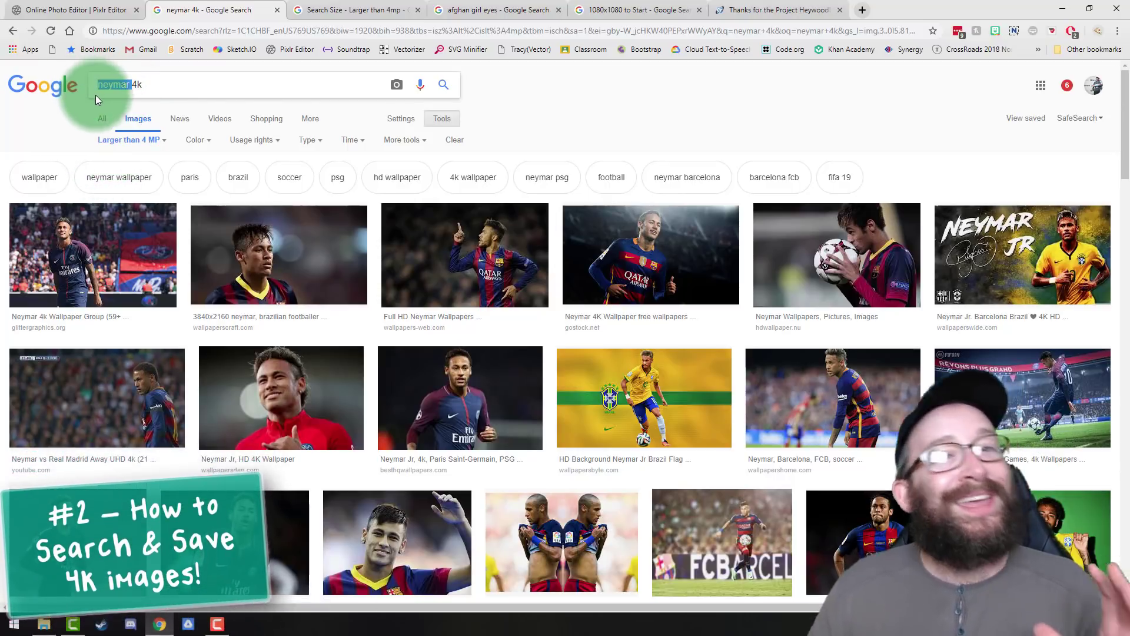
- Limit the "neymar 4k" Google image results to sizes larger than 4 MP (2272×1704)
{"action": "left_click", "coordinate": [140, 88]}
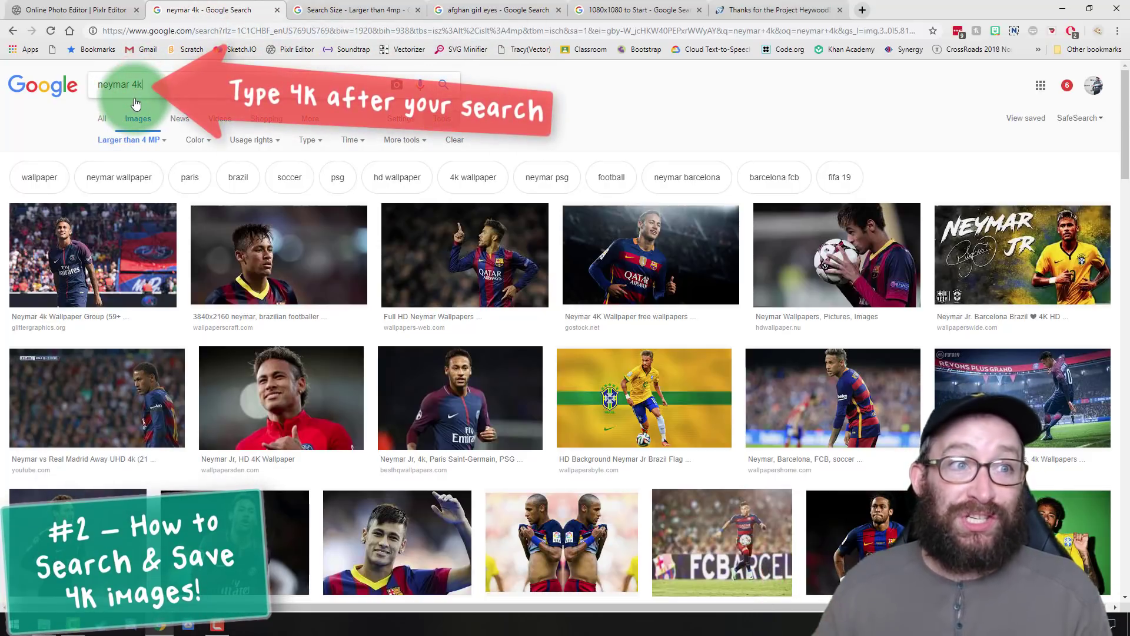
{"action": "right_click", "coordinate": [134, 92]}
{"action": "left_click", "coordinate": [156, 86]}
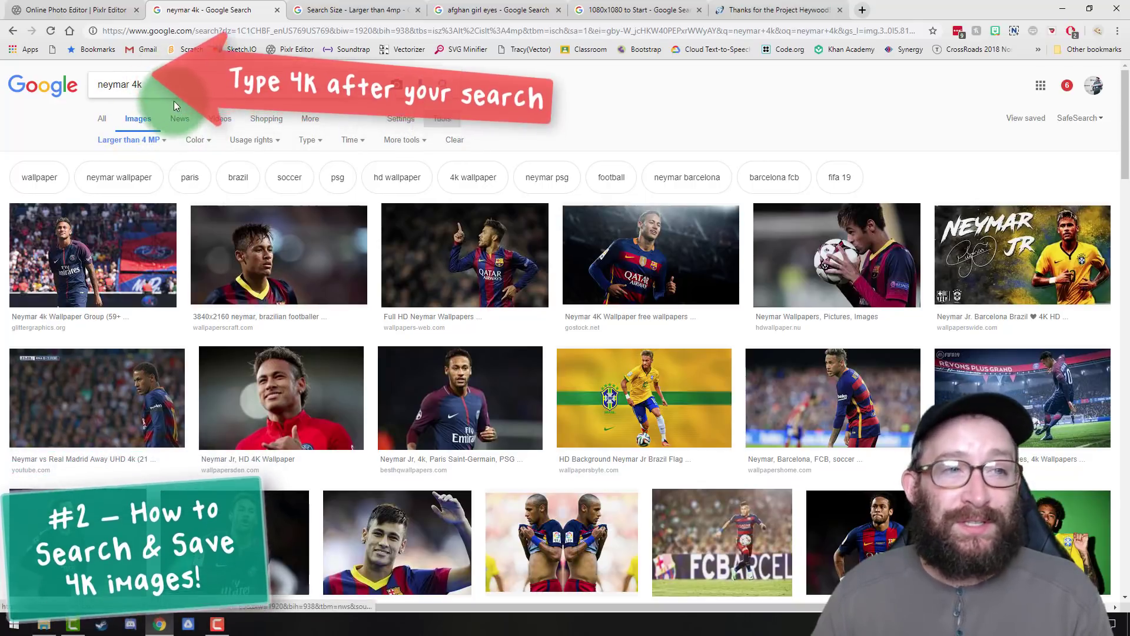
{"action": "double_click", "coordinate": [115, 85]}
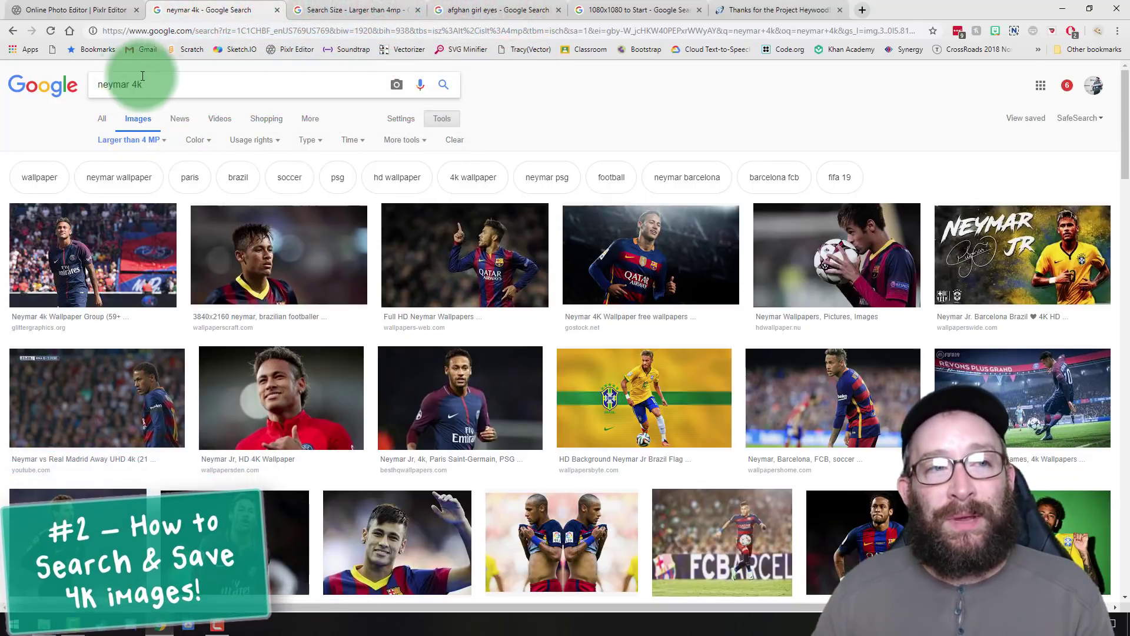
{"action": "left_click", "coordinate": [448, 121]}
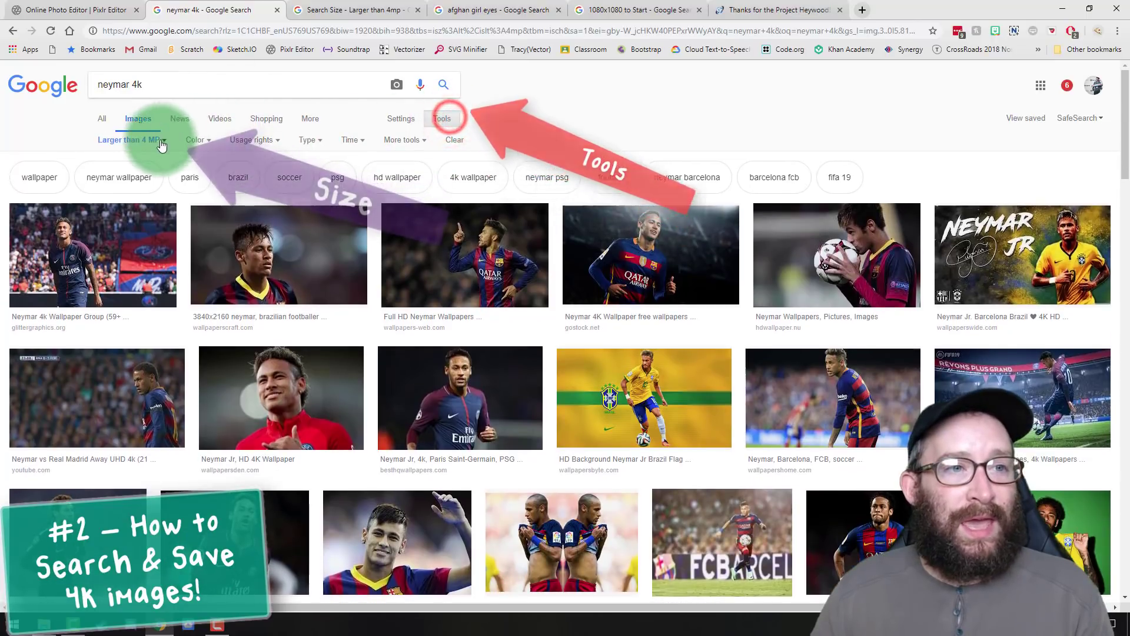
{"action": "left_click", "coordinate": [147, 139]}
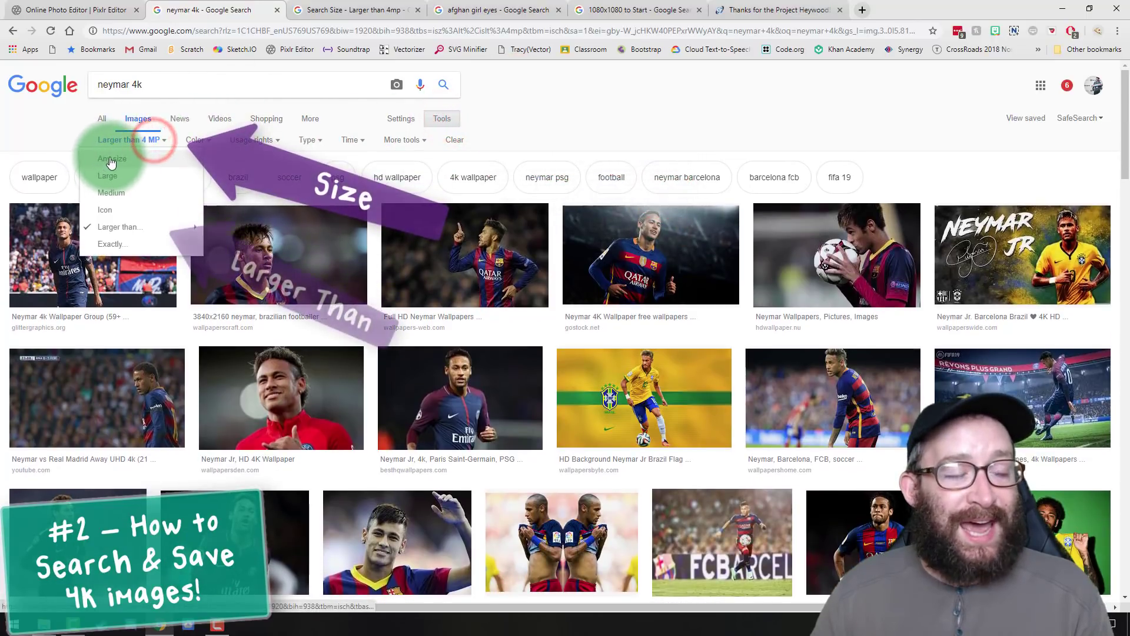
{"action": "mouse_move", "coordinate": [118, 227]}
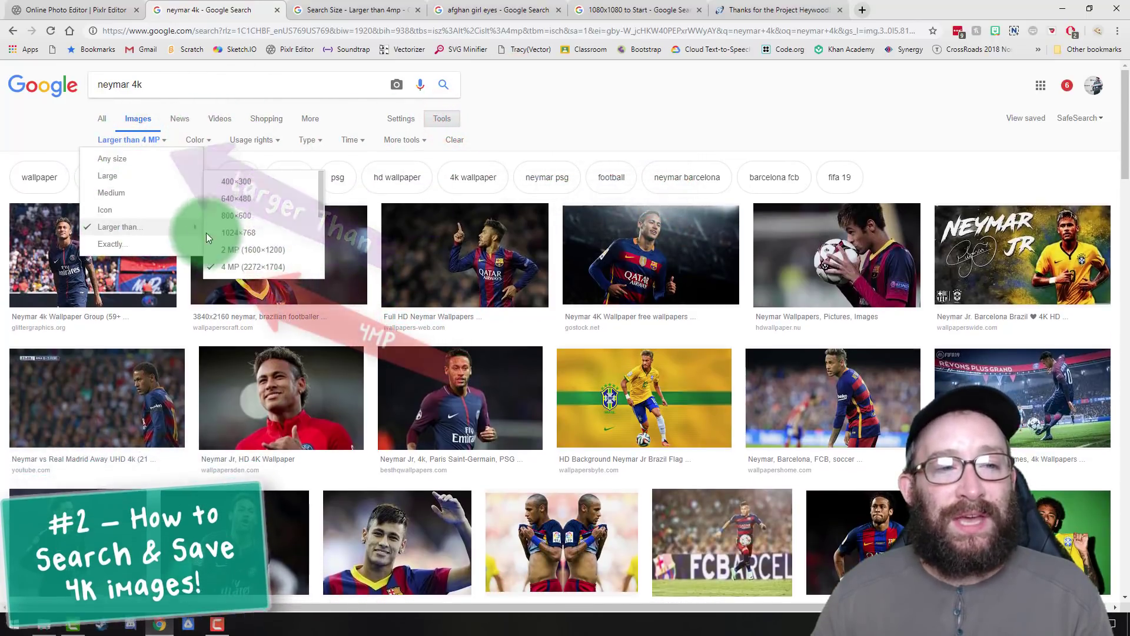
{"action": "left_click", "coordinate": [234, 272]}
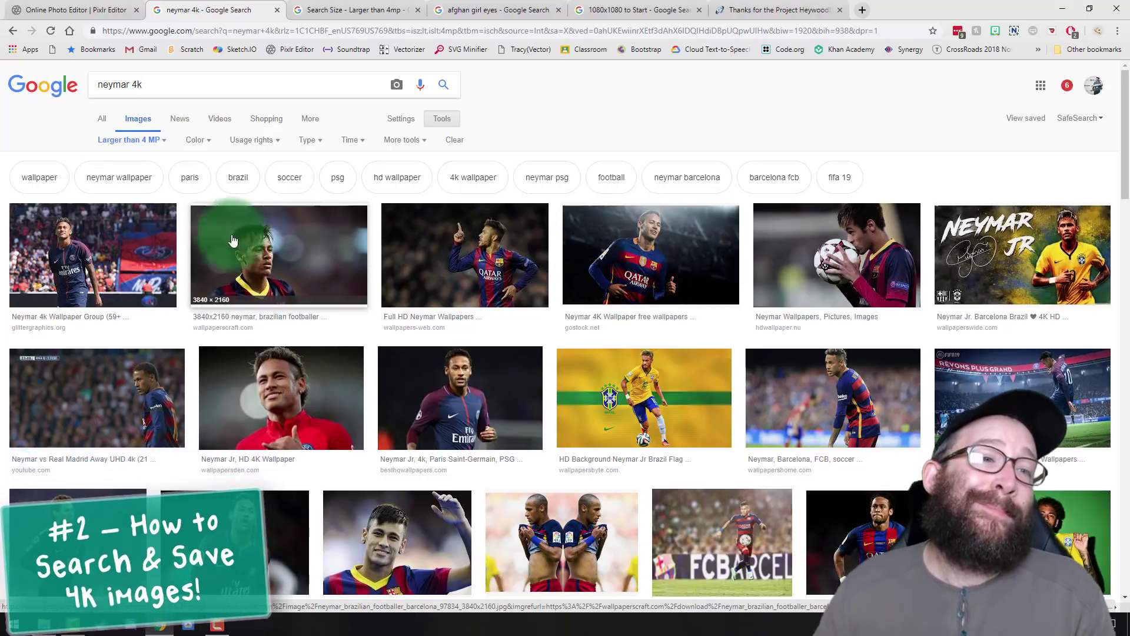
{"action": "left_click", "coordinate": [139, 140]}
{"action": "mouse_move", "coordinate": [130, 227]}
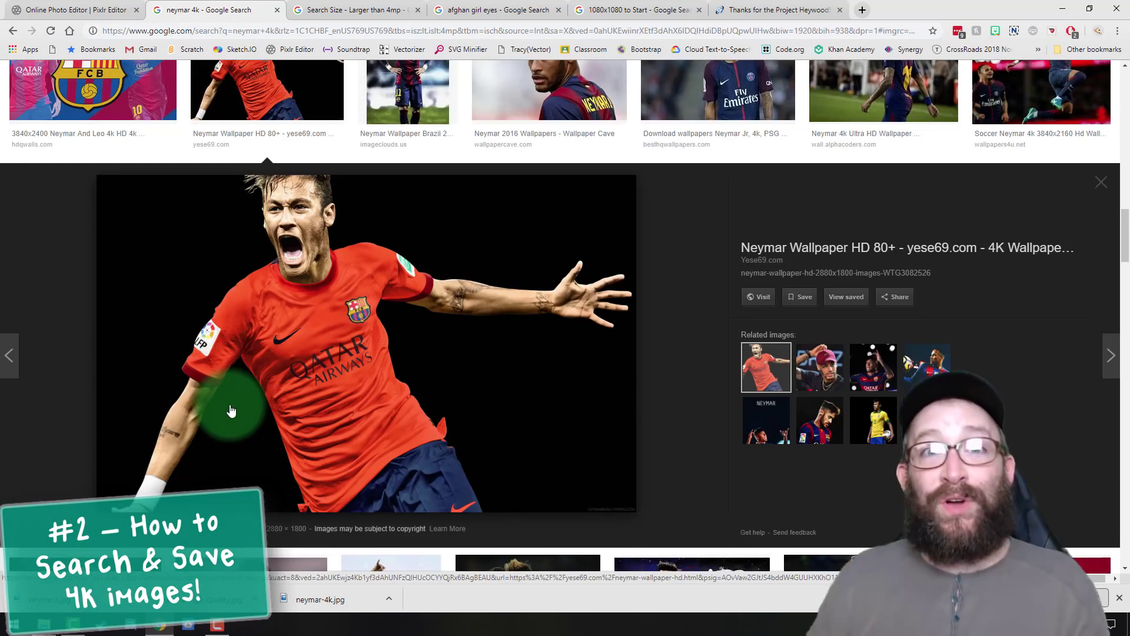
- Browse the large image results and open the 2880 × 1800 picture of the player shouting in an orange-red jersey
{"action": "scroll", "coordinate": [231, 411], "scroll_direction": "up", "scroll_amount": 10}
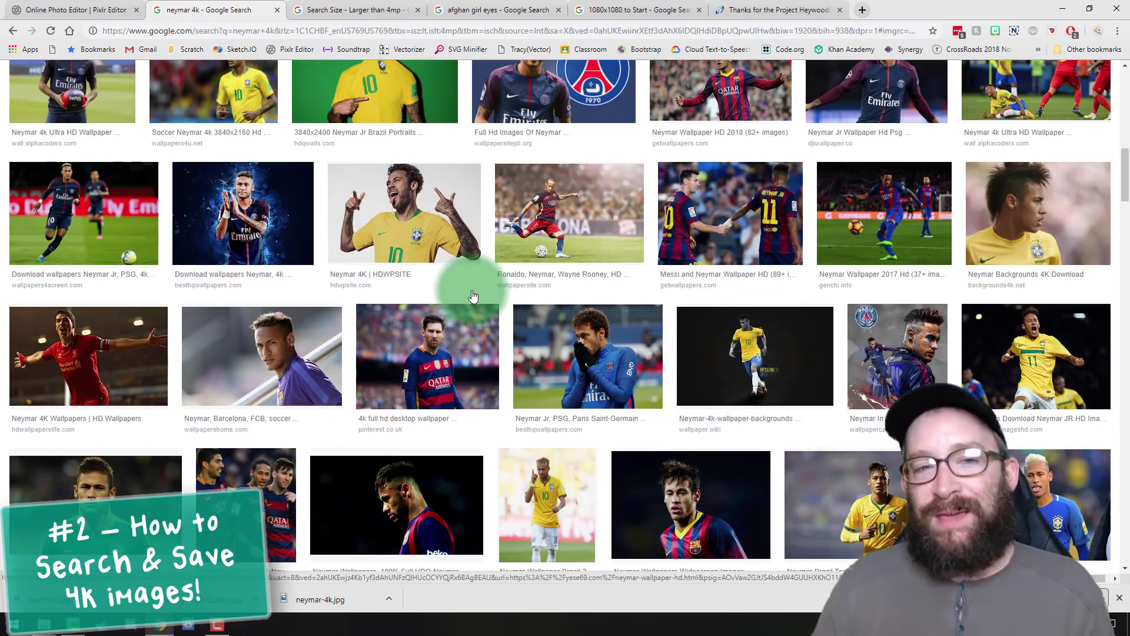
{"action": "scroll", "coordinate": [467, 293], "scroll_direction": "up", "scroll_amount": 2}
{"action": "scroll", "coordinate": [463, 289], "scroll_direction": "up", "scroll_amount": 1}
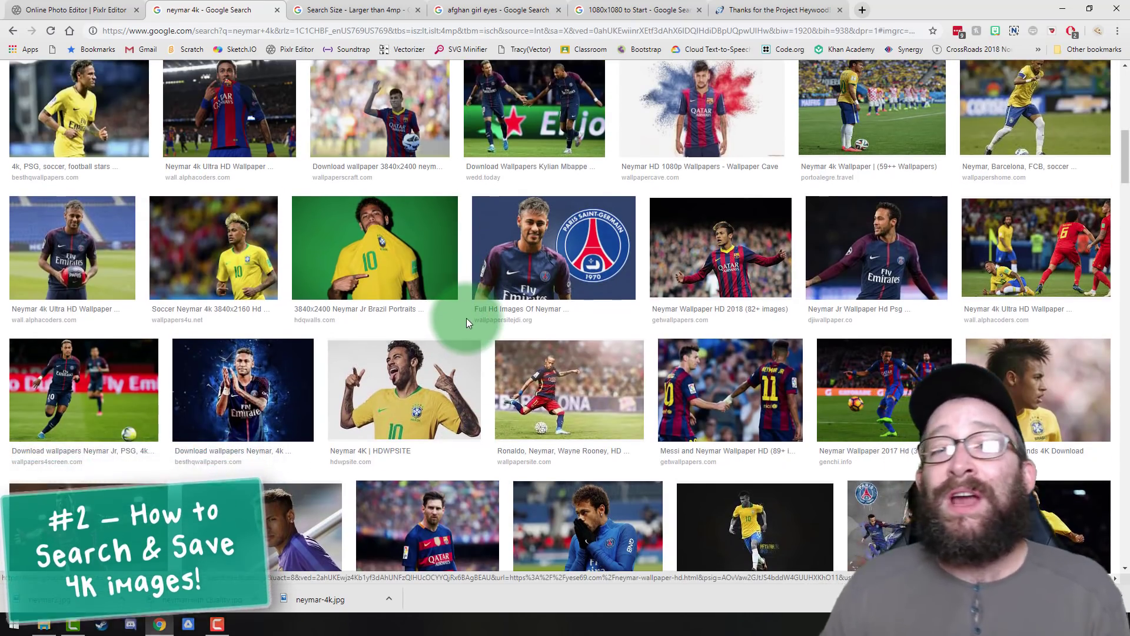
{"action": "scroll", "coordinate": [468, 318], "scroll_direction": "up", "scroll_amount": 2}
{"action": "scroll", "coordinate": [476, 306], "scroll_direction": "up", "scroll_amount": 8}
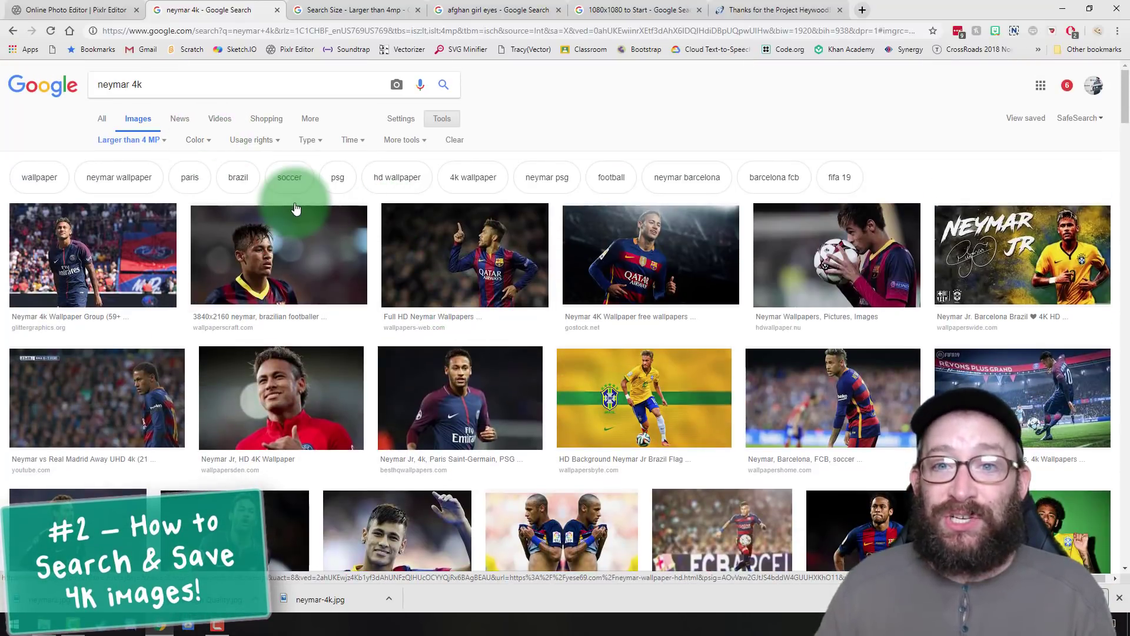
{"action": "left_click", "coordinate": [285, 251]}
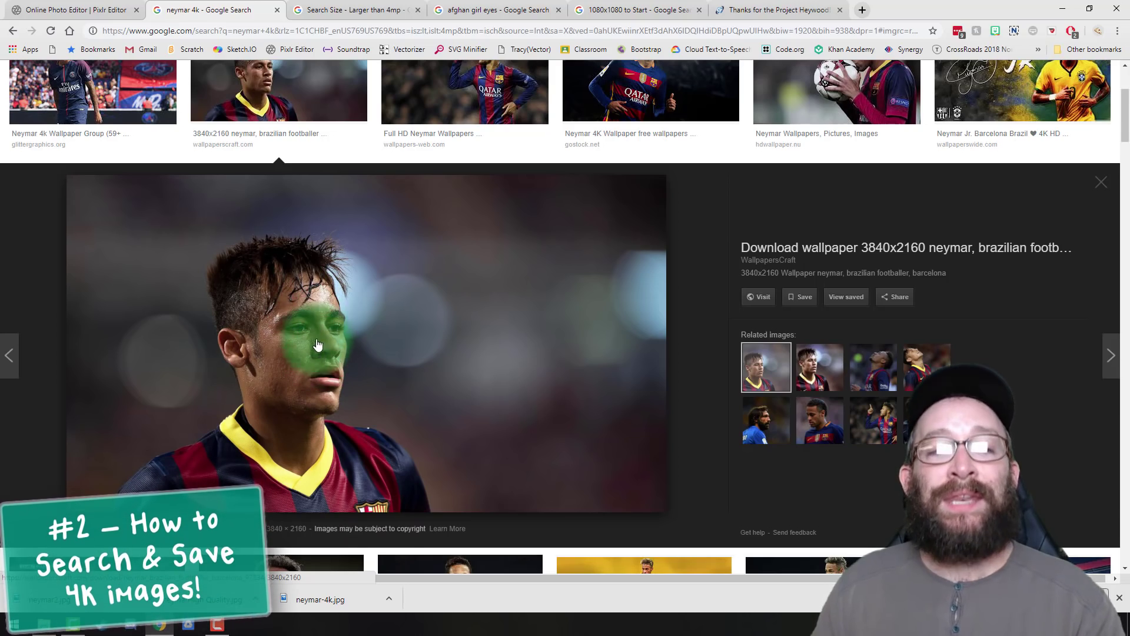
{"action": "scroll", "coordinate": [339, 389], "scroll_direction": "down", "scroll_amount": 12}
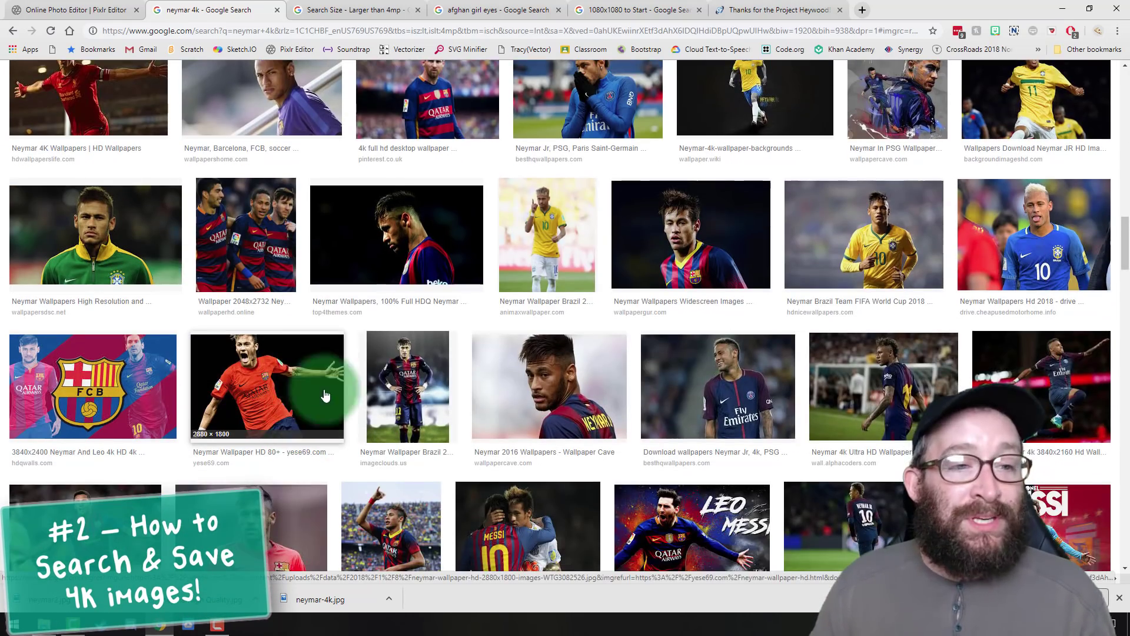
{"action": "left_click", "coordinate": [278, 391]}
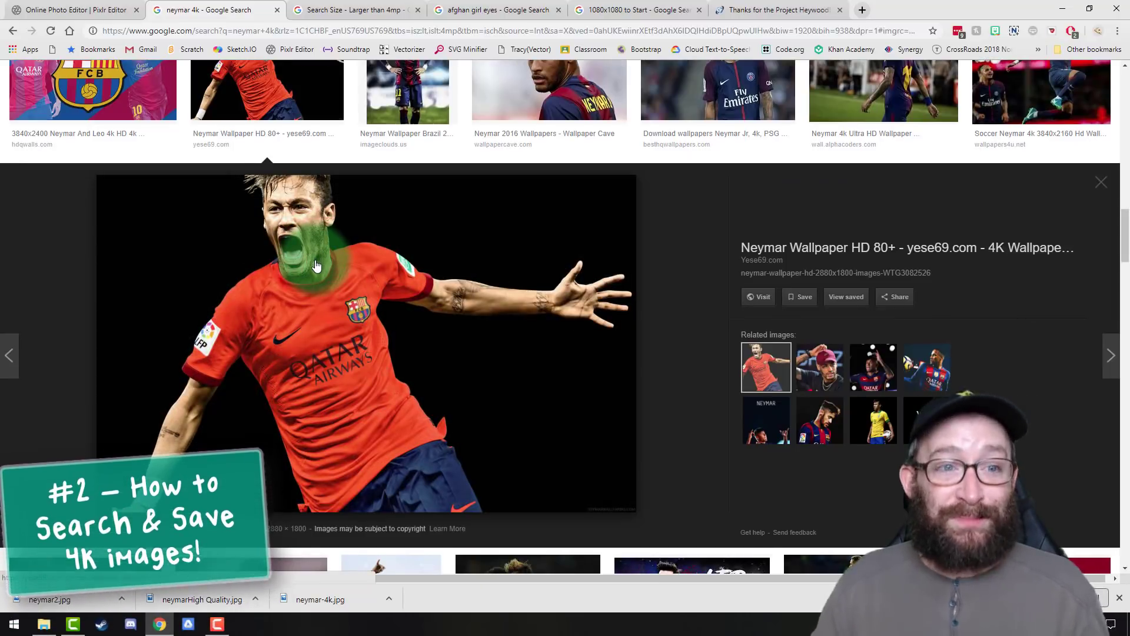
- Start saving the previewed image and navigate to the 7 - EmoFood folder inside 0 - CS Studio
{"action": "right_click", "coordinate": [330, 305]}
{"action": "left_click", "coordinate": [371, 407]}
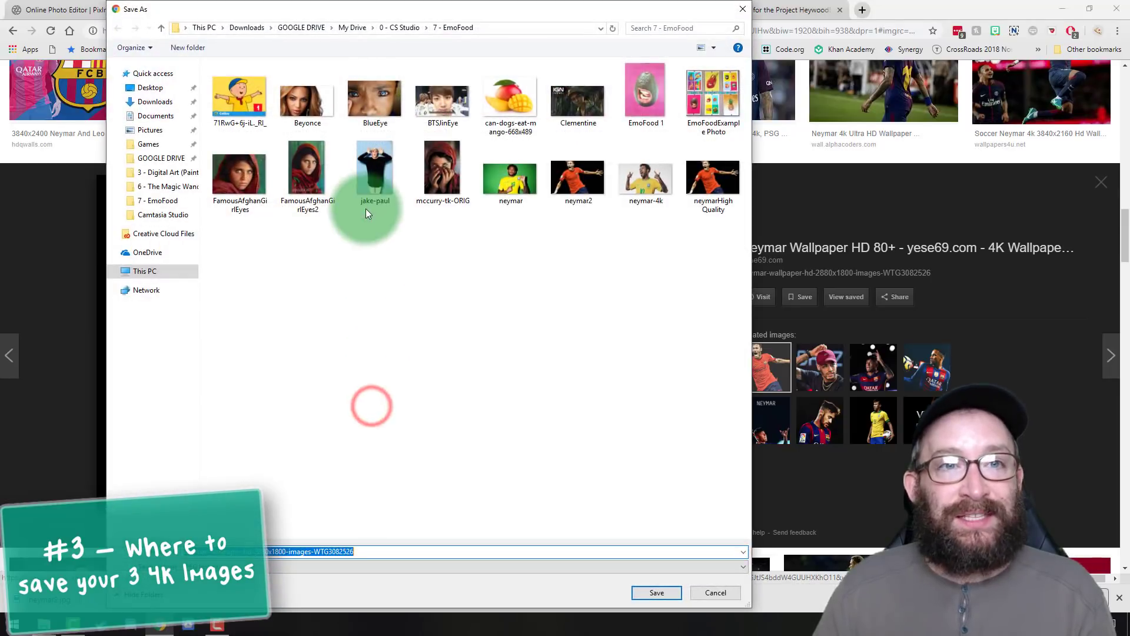
{"action": "left_click", "coordinate": [404, 29]}
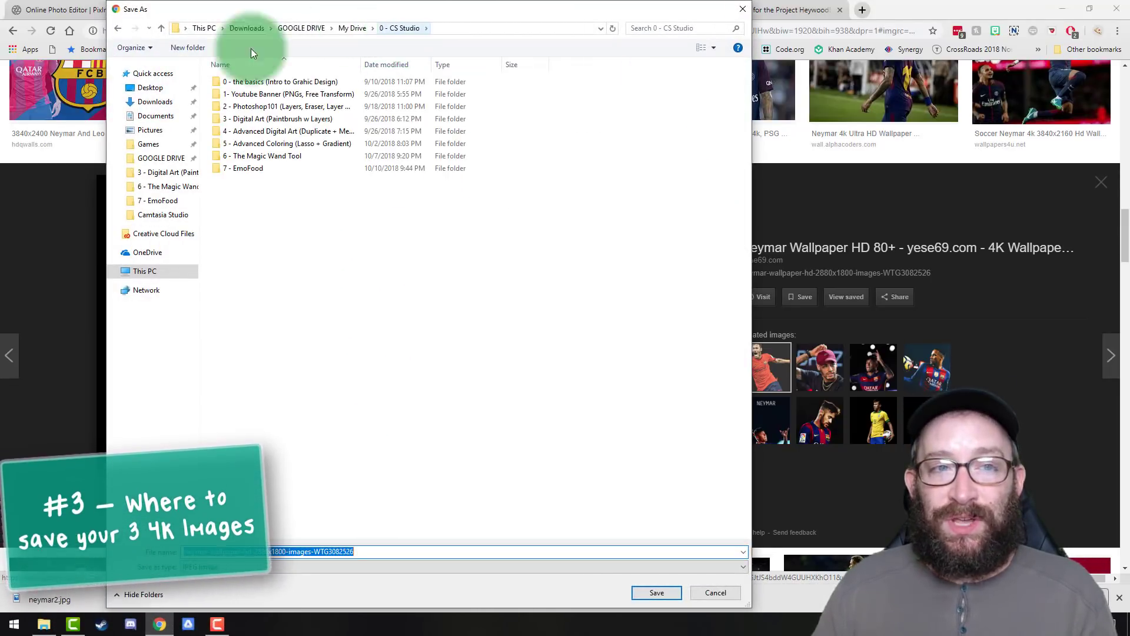
{"action": "double_click", "coordinate": [251, 169]}
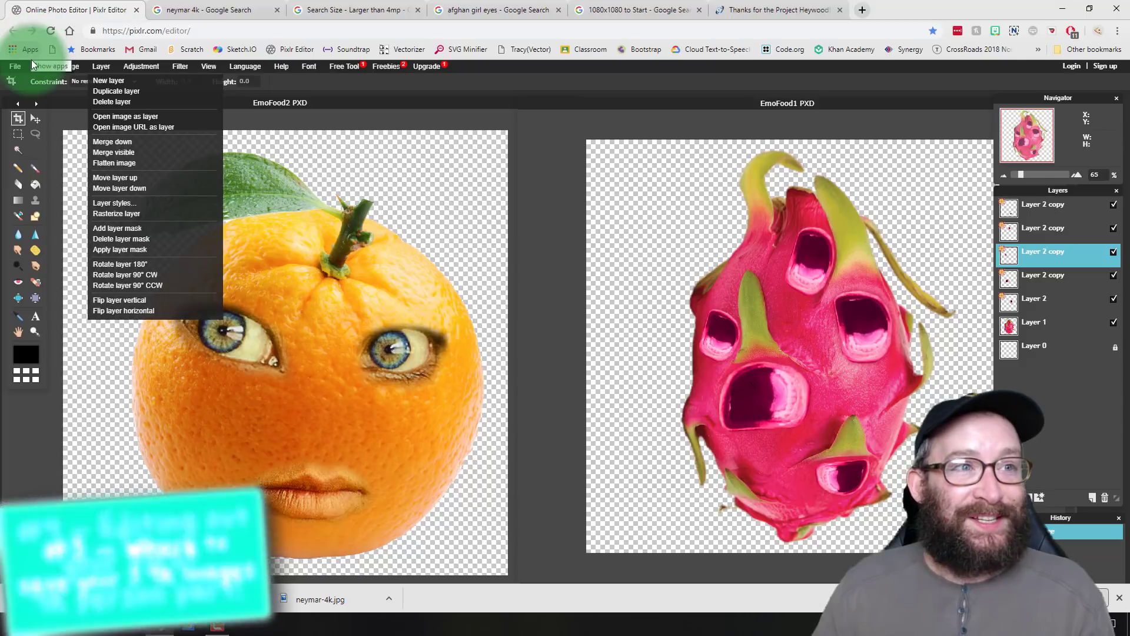
- Switch to Pixlr Editor, open the neymar2 image from the computer and maximize its window
{"action": "mouse_move", "coordinate": [19, 65]}
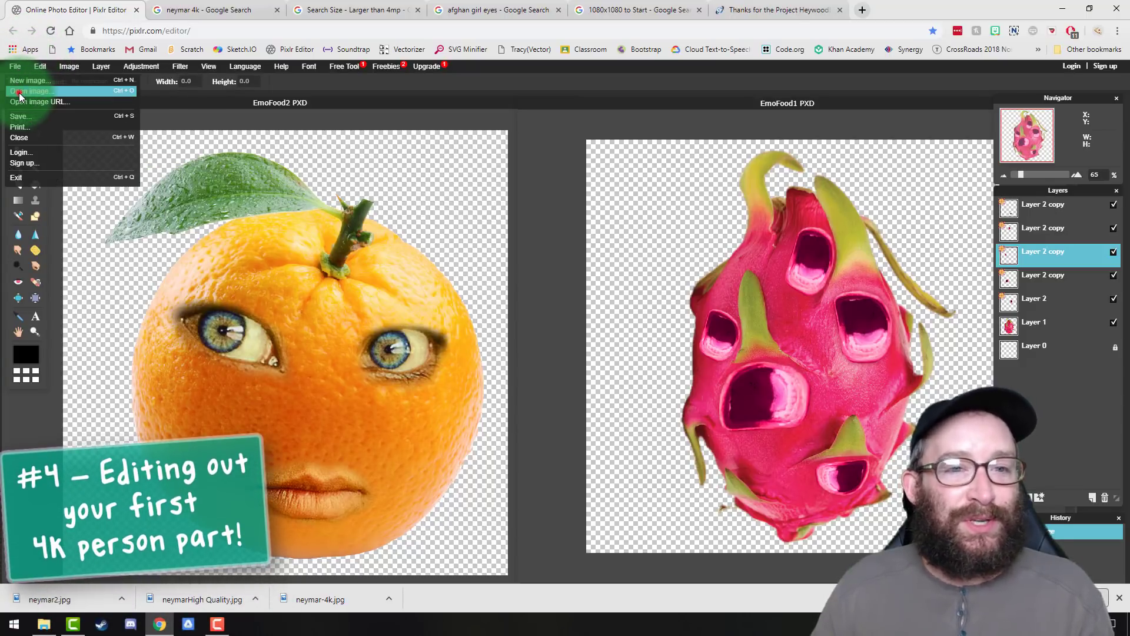
{"action": "left_click", "coordinate": [19, 93]}
{"action": "left_click", "coordinate": [428, 261]}
{"action": "double_click", "coordinate": [590, 330]}
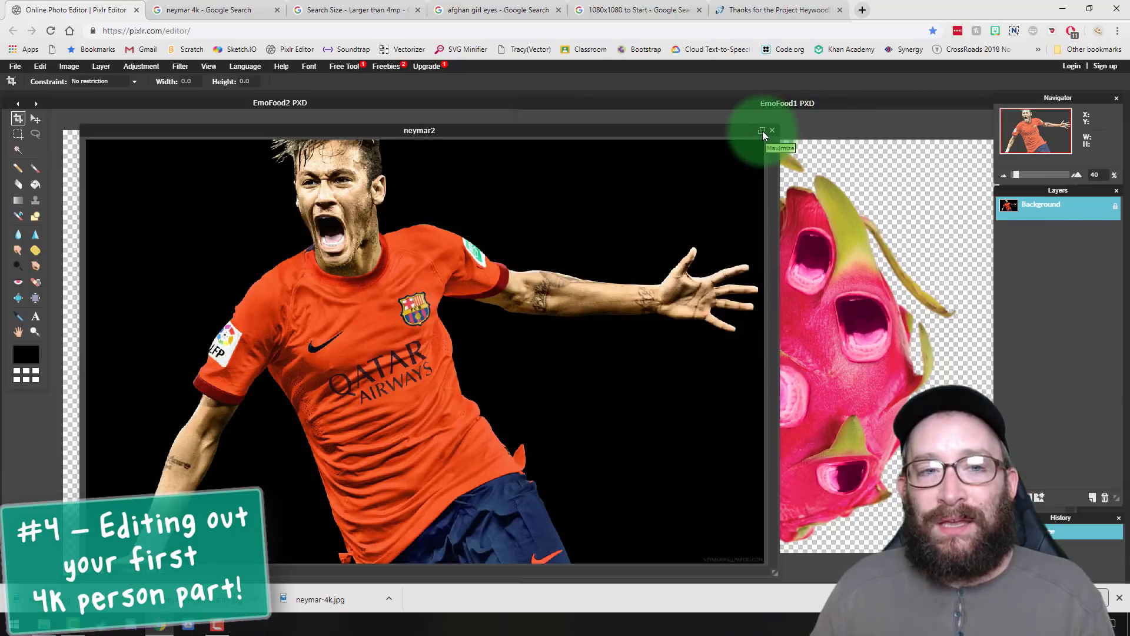
{"action": "left_click", "coordinate": [762, 131]}
- Lasso the shouting player's open mouth, about 154 × 209 px, and paste a copy of it onto a new layer
{"action": "left_click_drag", "start_coordinate": [1016, 174], "coordinate": [1028, 174]}
{"action": "left_click_drag", "start_coordinate": [1028, 127], "coordinate": [1027, 116]}
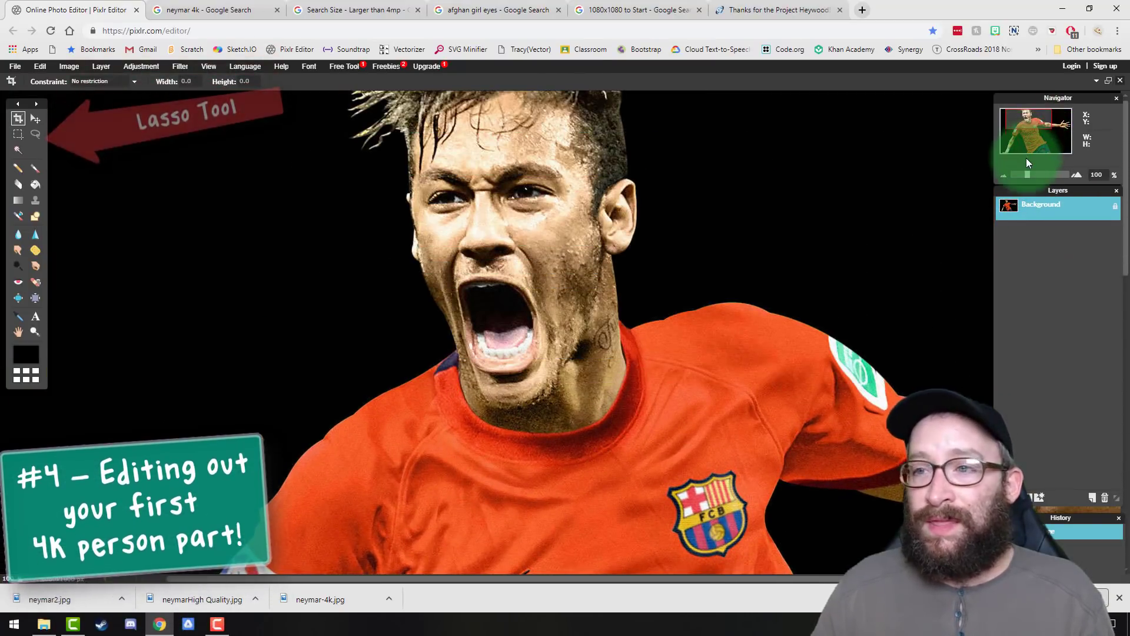
{"action": "left_click_drag", "start_coordinate": [1027, 174], "coordinate": [1033, 174]}
{"action": "left_click", "coordinate": [35, 135]}
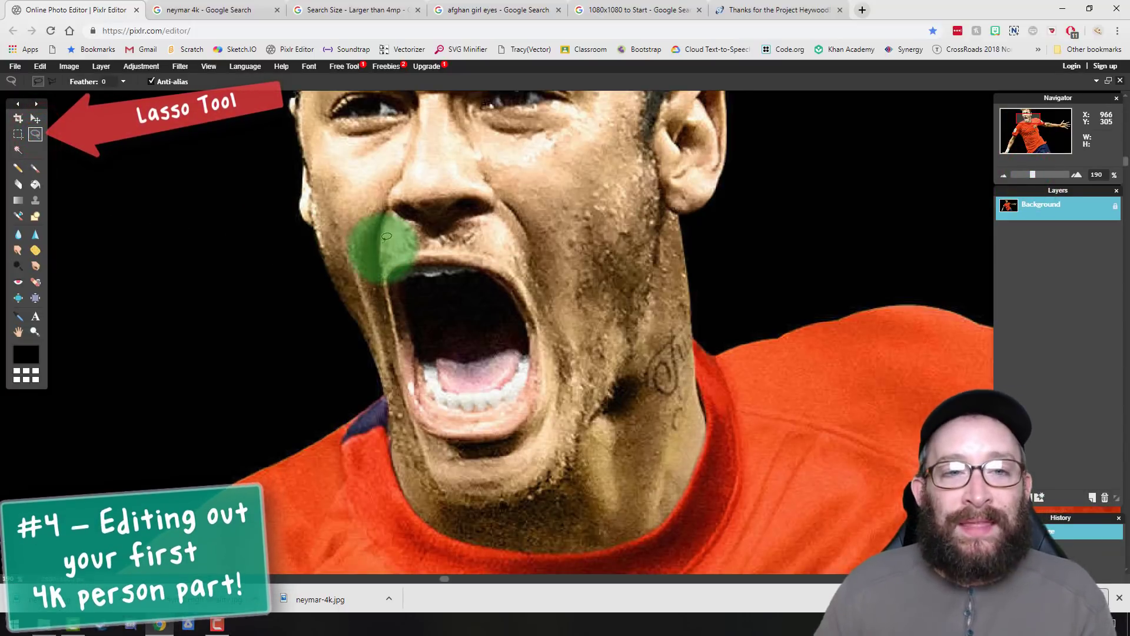
{"action": "left_click_drag", "start_coordinate": [384, 245], "coordinate": [479, 237]}
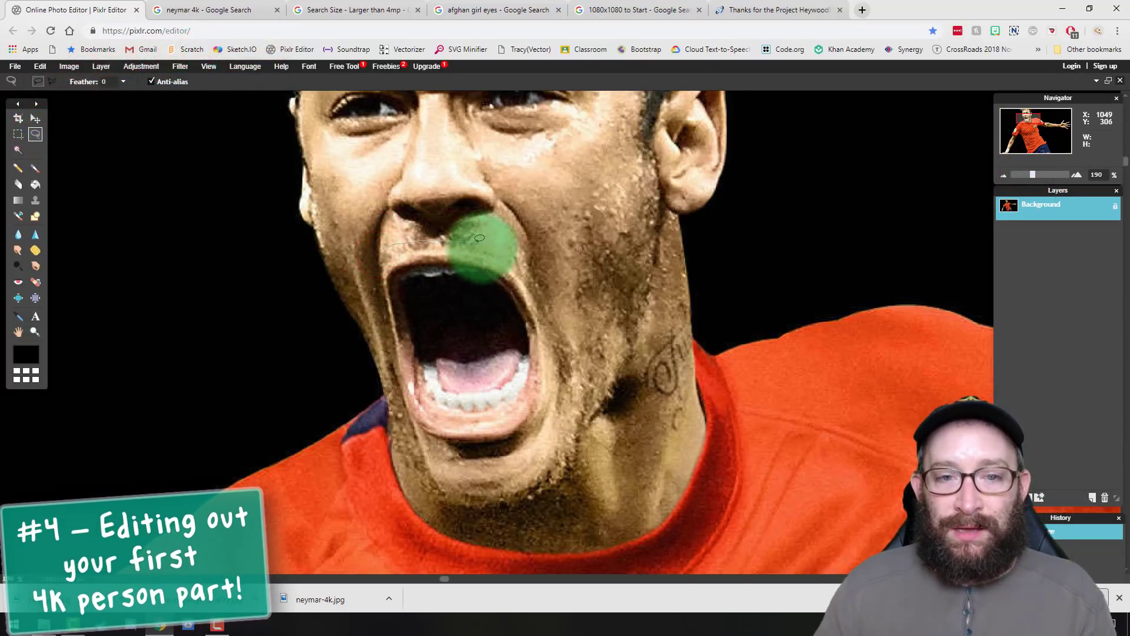
{"action": "left_click_drag", "start_coordinate": [543, 306], "coordinate": [553, 391]}
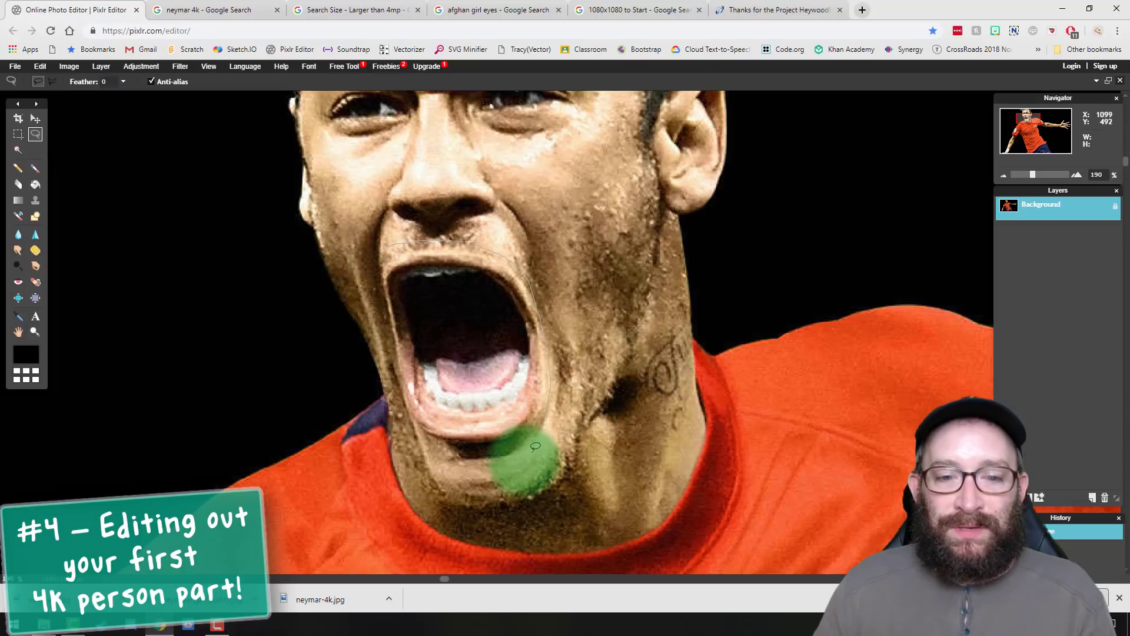
{"action": "mouse_move", "coordinate": [426, 445]}
{"action": "left_mouse_down"}
{"action": "mouse_move", "coordinate": [378, 360]}
{"action": "mouse_move", "coordinate": [384, 252]}
{"action": "mouse_move", "coordinate": [414, 262]}
{"action": "left_mouse_up"}
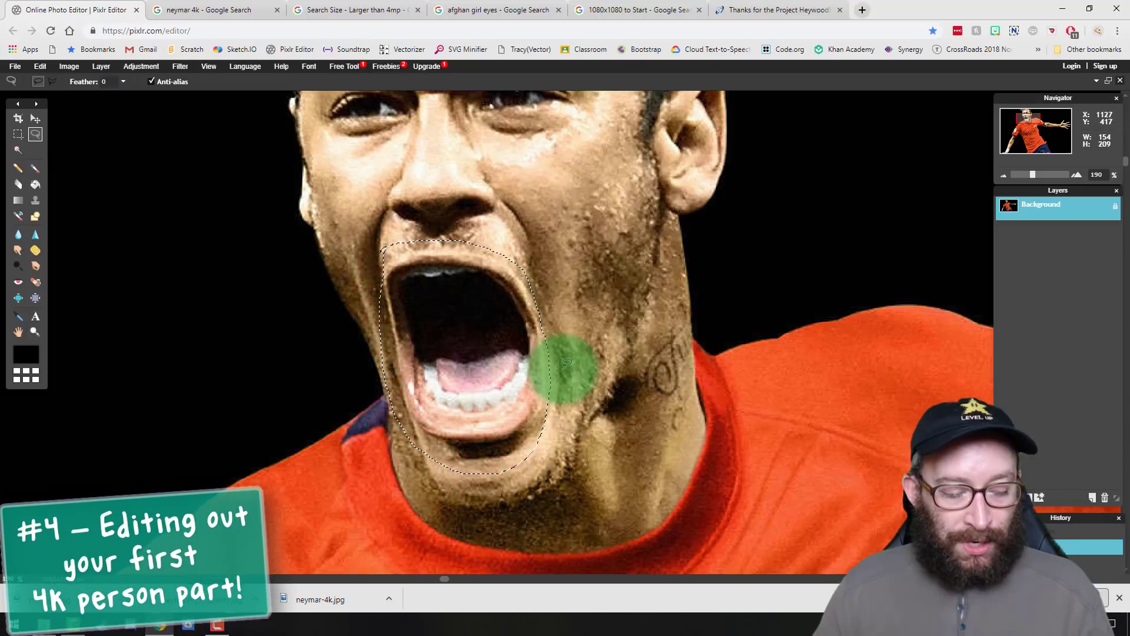
{"action": "left_click", "coordinate": [40, 67]}
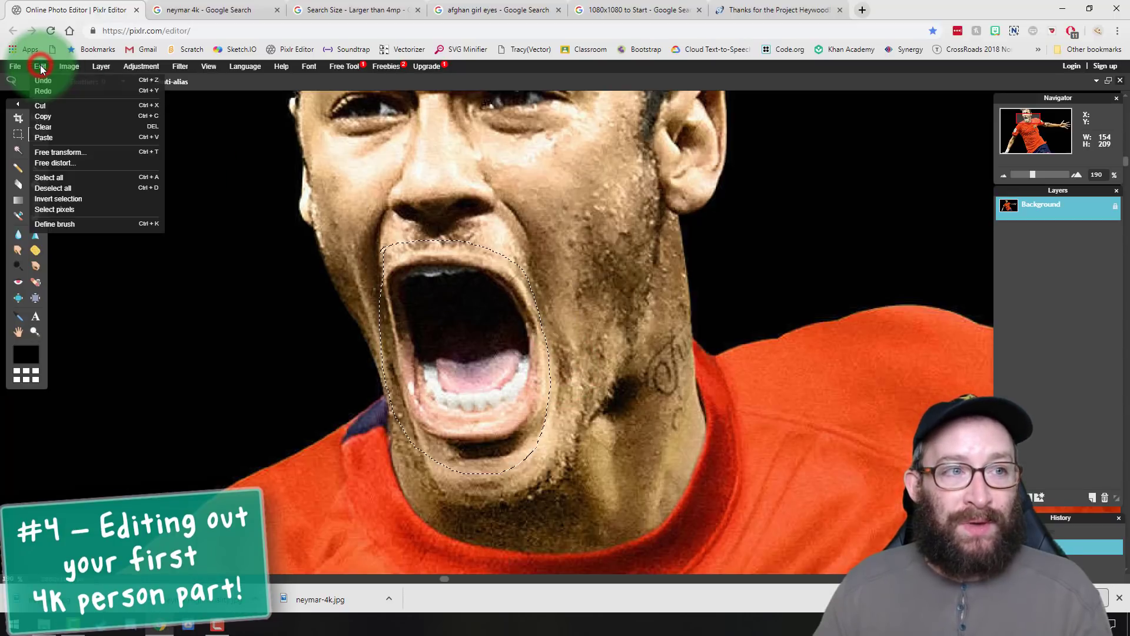
{"action": "left_click", "coordinate": [49, 137]}
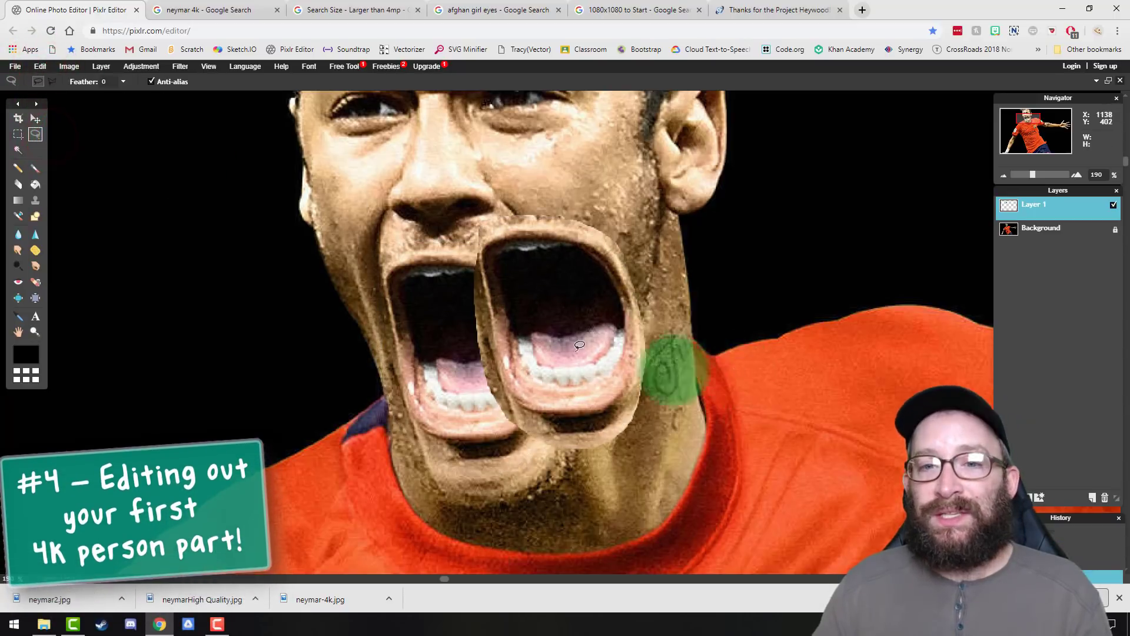
- Unlock the Background layer and delete it, keeping only the cut-out mouth layer
{"action": "double_click", "coordinate": [1116, 231]}
{"action": "right_click", "coordinate": [1068, 229]}
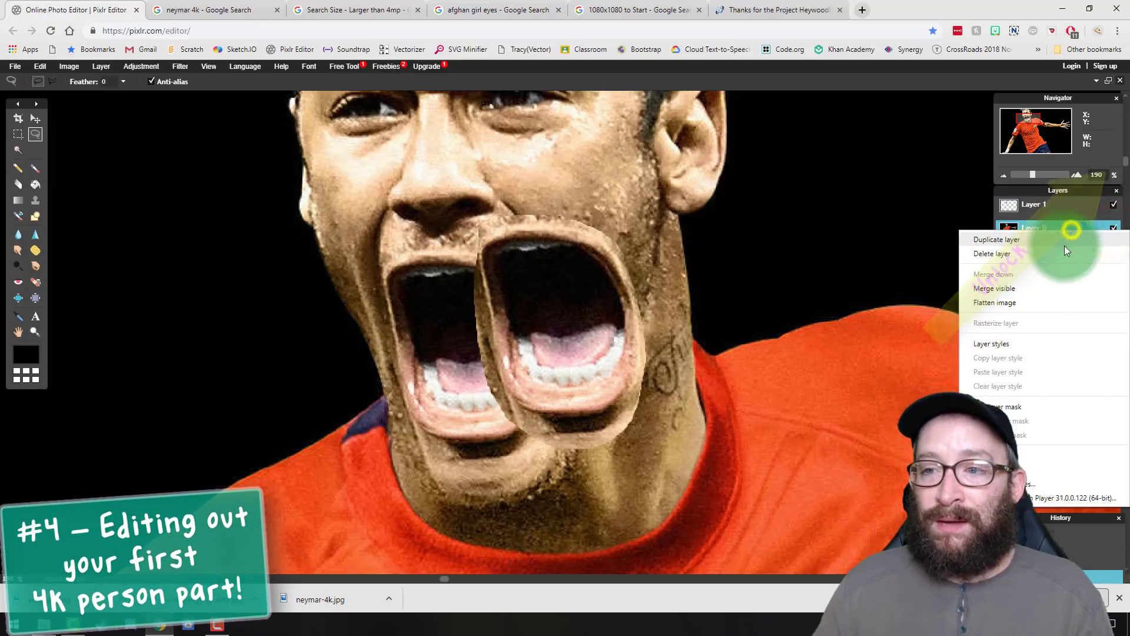
{"action": "left_click", "coordinate": [1043, 253]}
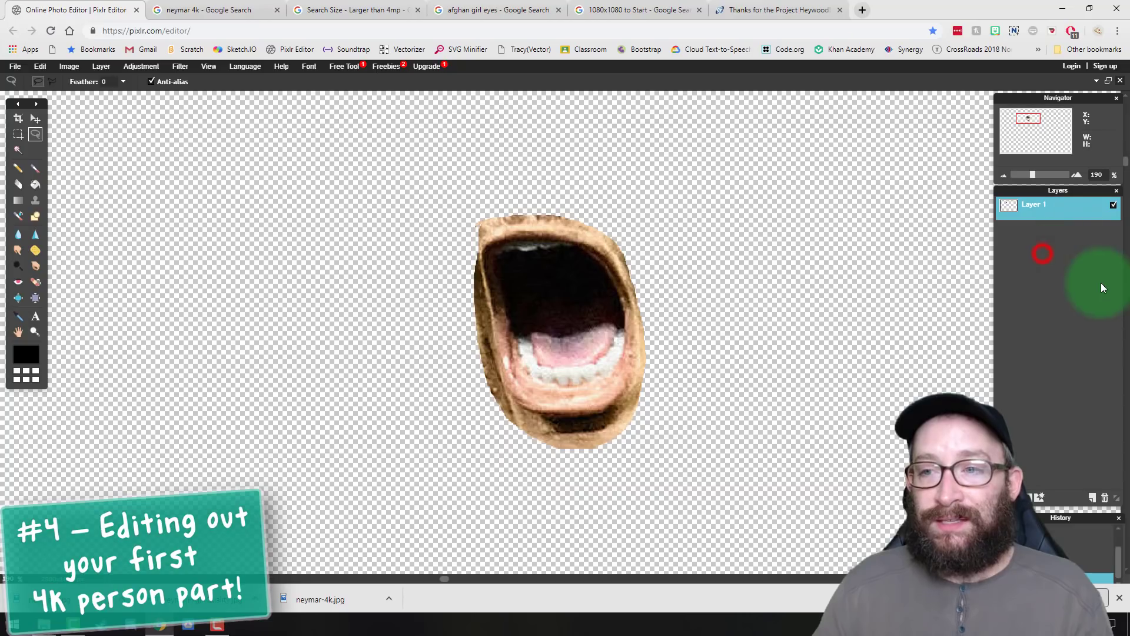
- Crop the canvas around the cut-out mouth to an area of about 272 × 274 px
{"action": "left_click", "coordinate": [20, 121]}
{"action": "left_click_drag", "start_coordinate": [391, 174], "coordinate": [696, 480]}
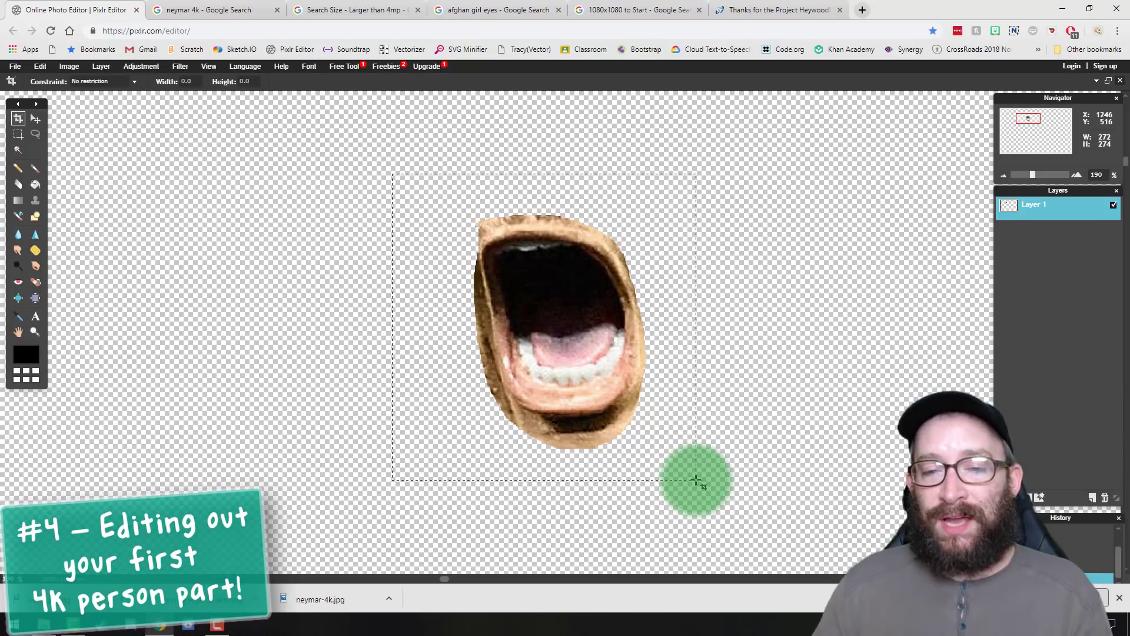
{"action": "key", "text": "Return"}
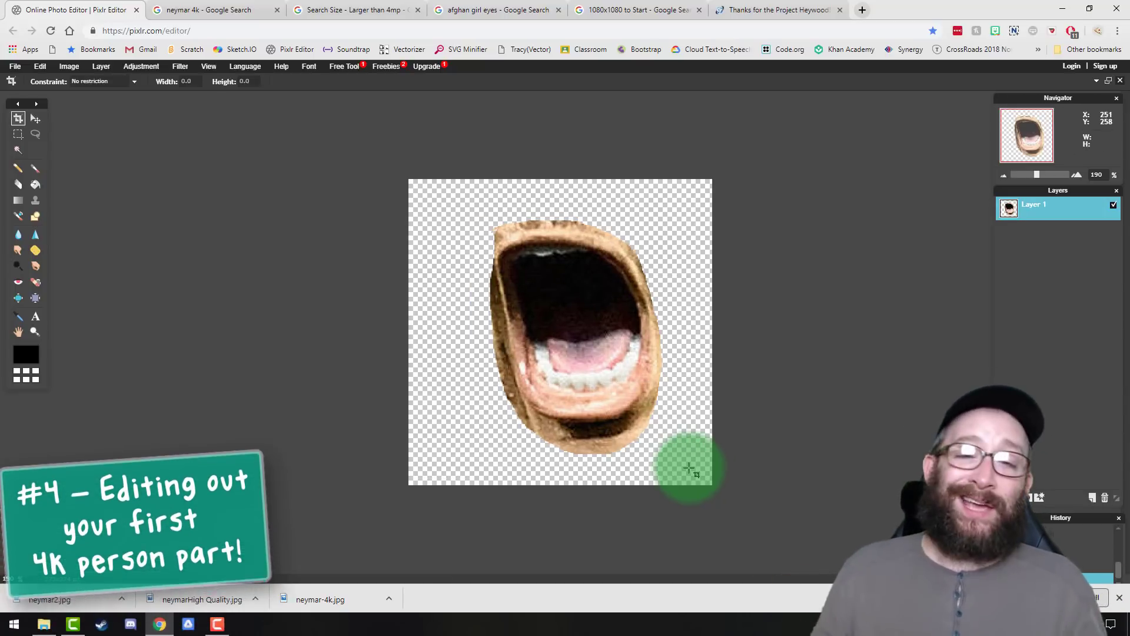
- Erase the excess skin around the lips with a larger eraser brush, following the mouth's outline on all sides
{"action": "key", "text": "ctrl+0"}
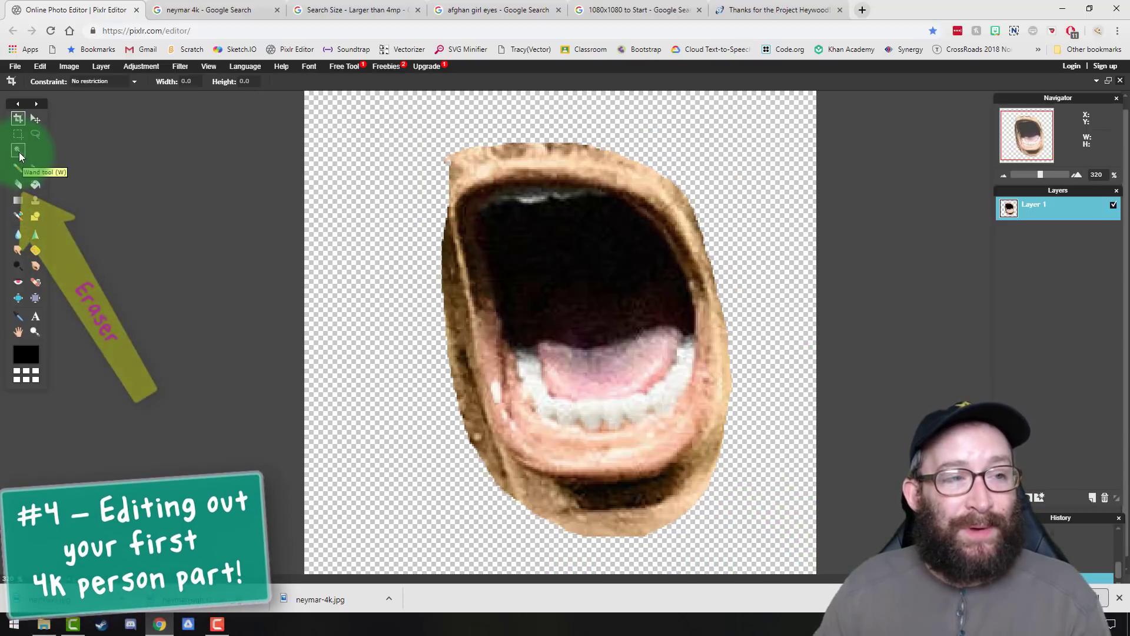
{"action": "left_click", "coordinate": [17, 183]}
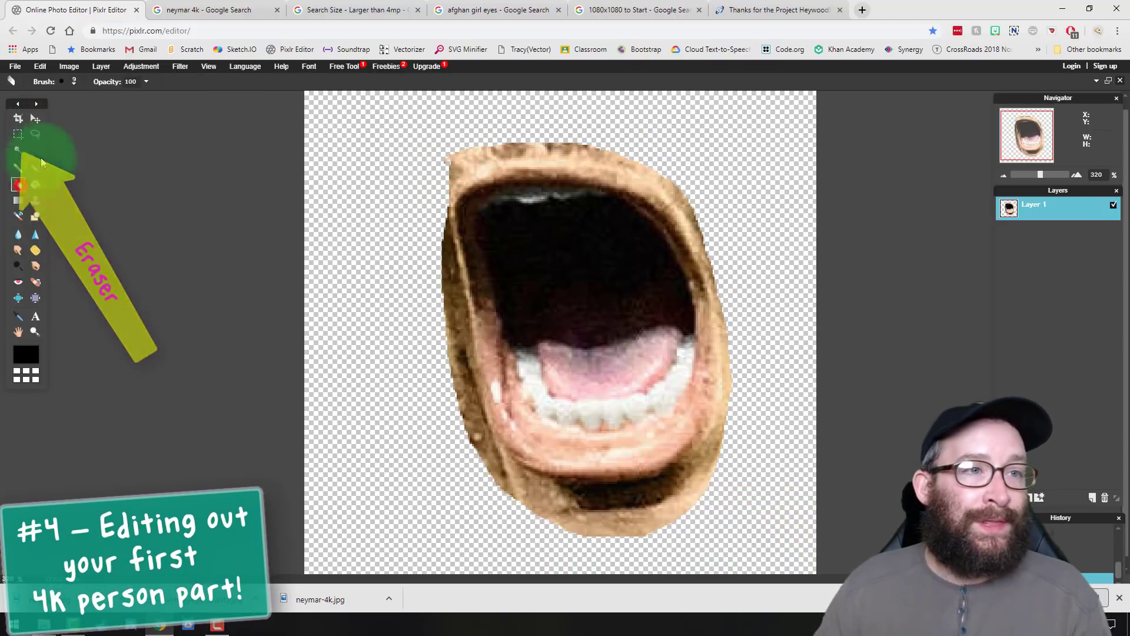
{"action": "left_click", "coordinate": [75, 82]}
{"action": "left_click", "coordinate": [434, 201]}
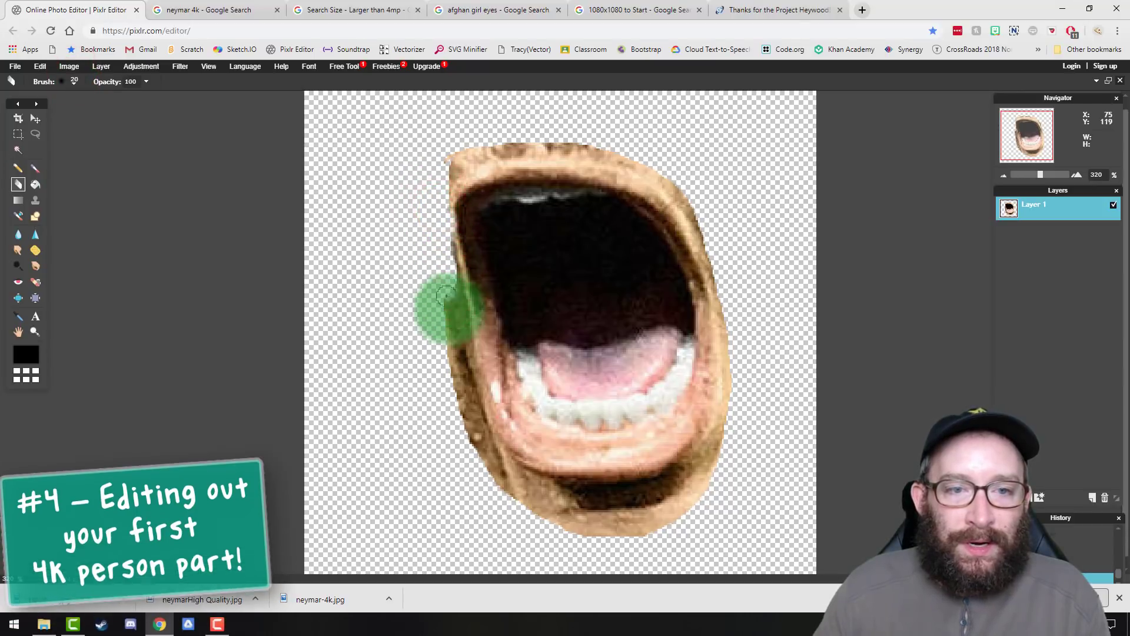
{"action": "left_click", "coordinate": [434, 319]}
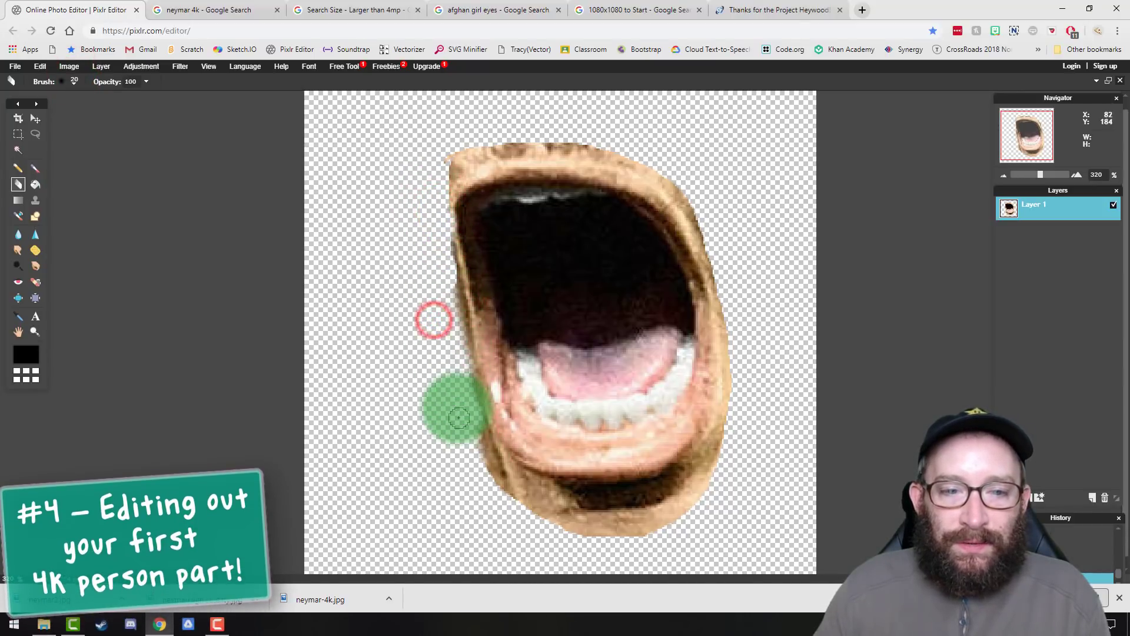
{"action": "left_click_drag", "start_coordinate": [459, 411], "coordinate": [524, 496]}
{"action": "left_click_drag", "start_coordinate": [471, 442], "coordinate": [500, 483]}
{"action": "mouse_move", "coordinate": [495, 474]}
{"action": "left_mouse_down"}
{"action": "mouse_move", "coordinate": [577, 492]}
{"action": "mouse_move", "coordinate": [545, 510]}
{"action": "mouse_move", "coordinate": [594, 524]}
{"action": "left_mouse_up"}
{"action": "mouse_move", "coordinate": [689, 193]}
{"action": "left_mouse_down"}
{"action": "mouse_move", "coordinate": [736, 351]}
{"action": "mouse_move", "coordinate": [722, 287]}
{"action": "mouse_move", "coordinate": [514, 141]}
{"action": "mouse_move", "coordinate": [442, 182]}
{"action": "left_mouse_up"}
{"action": "left_click", "coordinate": [469, 150]}
{"action": "mouse_move", "coordinate": [458, 157]}
{"action": "left_mouse_down"}
{"action": "mouse_move", "coordinate": [449, 262]}
{"action": "mouse_move", "coordinate": [483, 439]}
{"action": "left_mouse_up"}
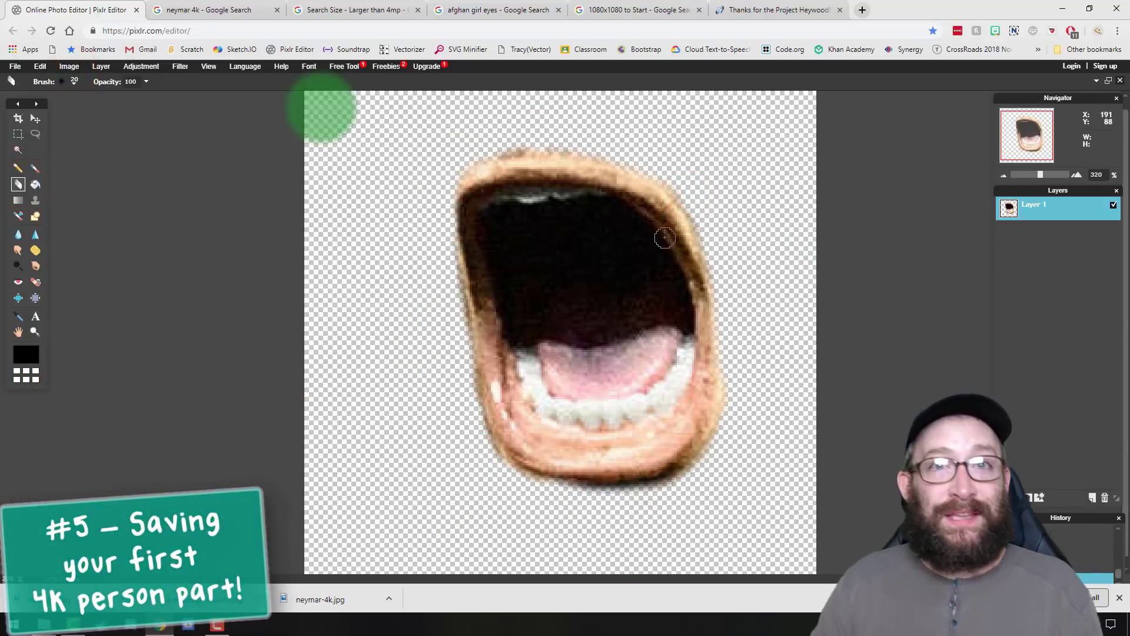
- Crop the canvas closely around the cleaned-up mouth and choose PNG as the format for saving it to the computer
{"action": "left_click", "coordinate": [18, 118]}
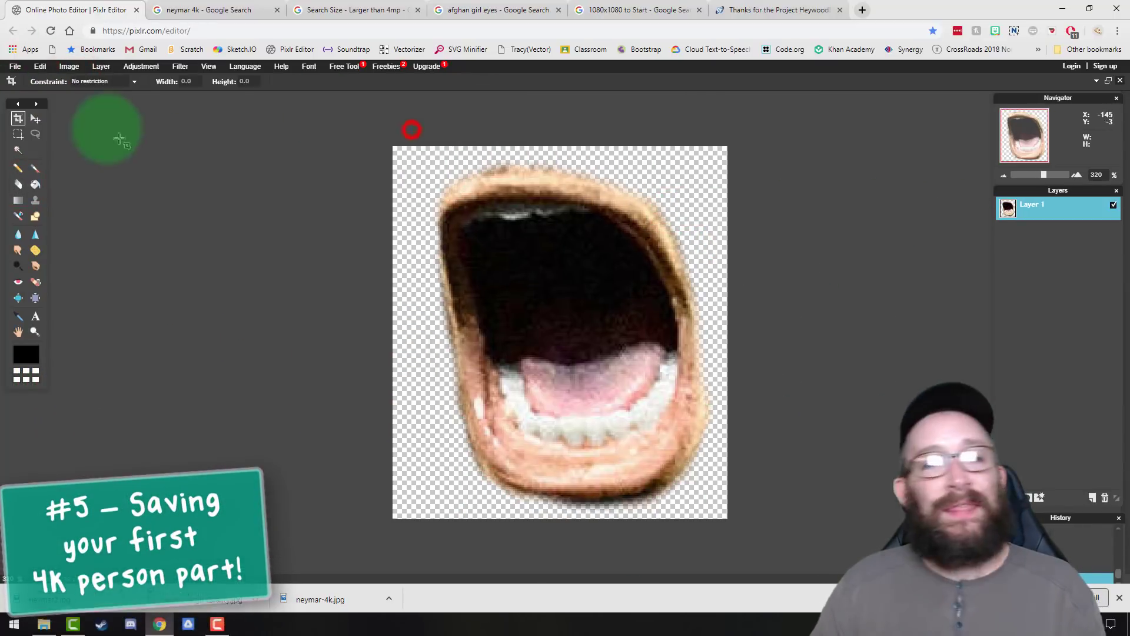
{"action": "left_click", "coordinate": [14, 66]}
{"action": "left_click", "coordinate": [40, 122]}
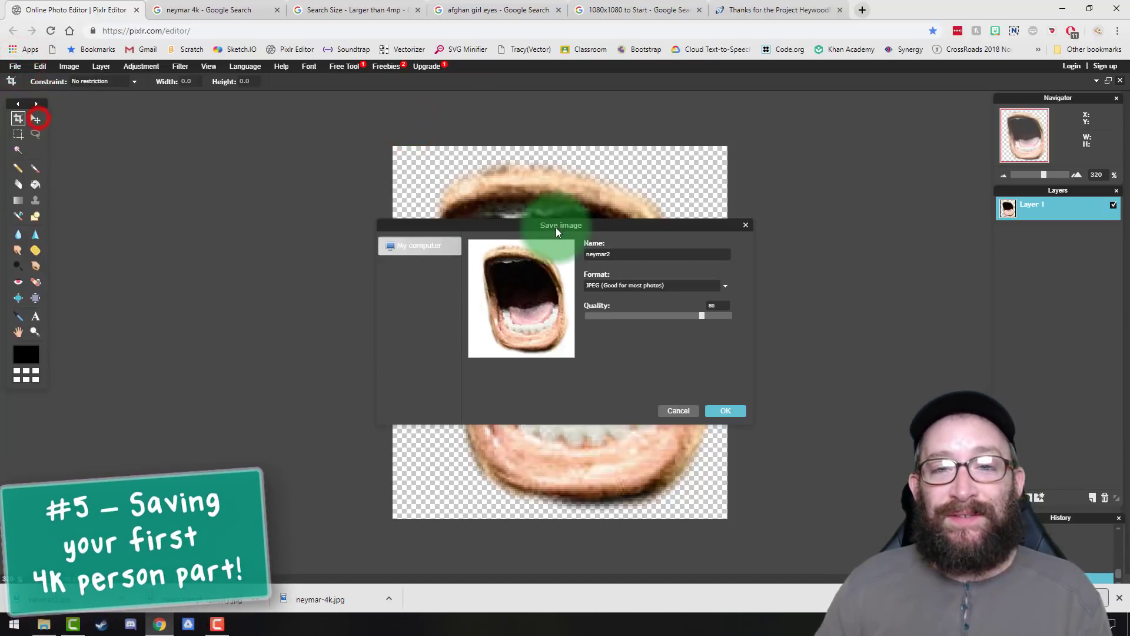
{"action": "left_click", "coordinate": [626, 285]}
{"action": "left_click", "coordinate": [626, 309]}
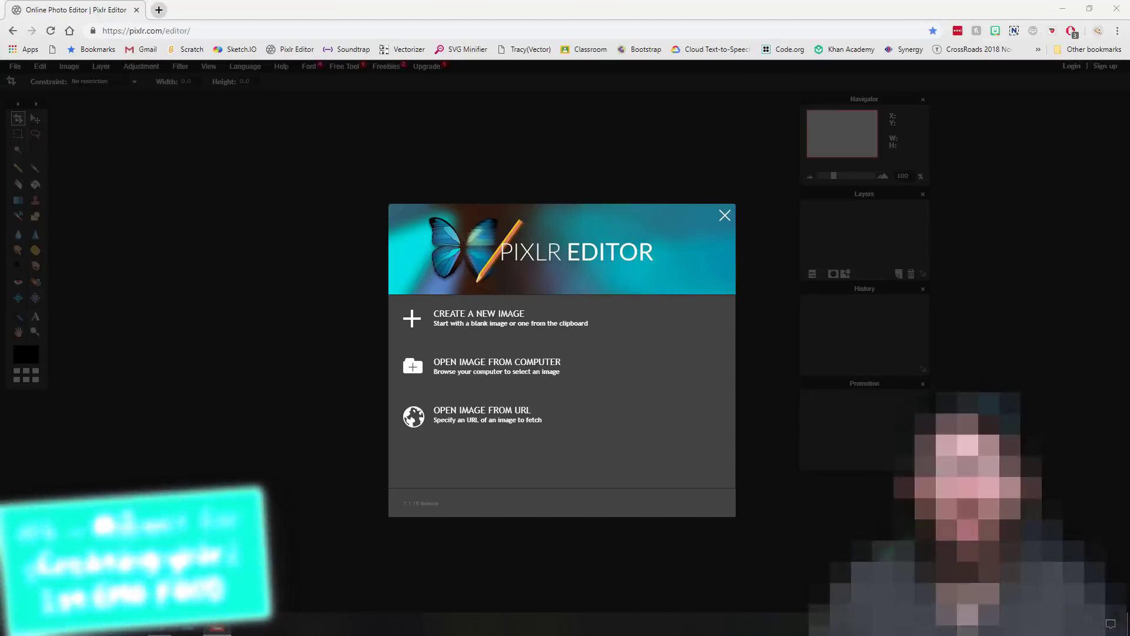
- Create a new 1080 × 1080 image with a transparent background
{"action": "left_click", "coordinate": [495, 329]}
{"action": "left_click", "coordinate": [523, 347]}
{"action": "type", "text": "1"}
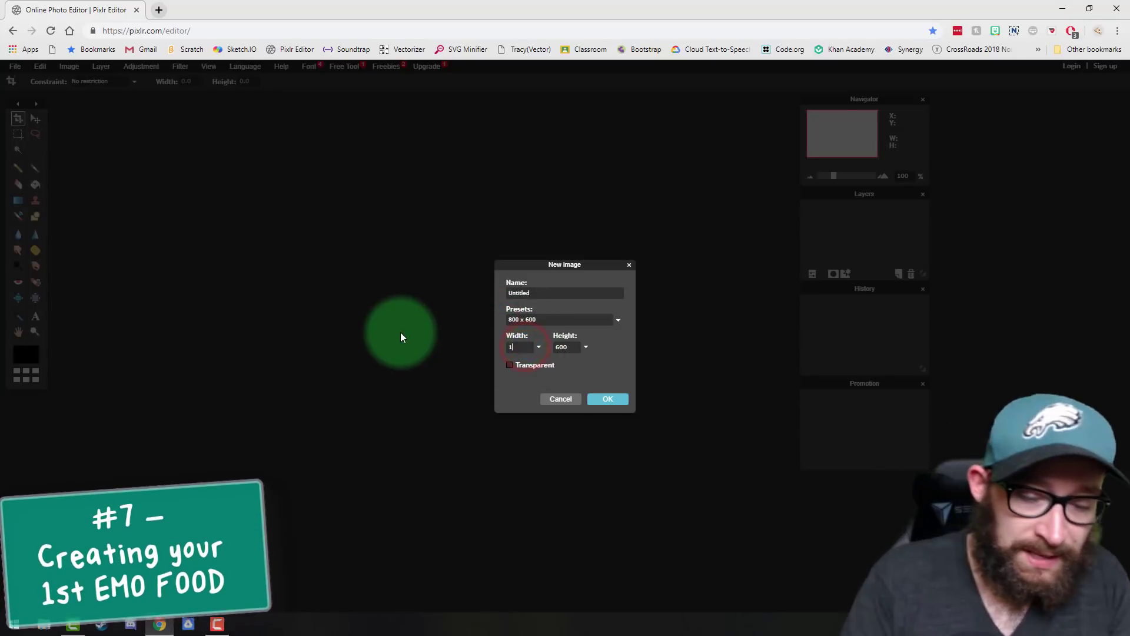
{"action": "type", "text": "080"}
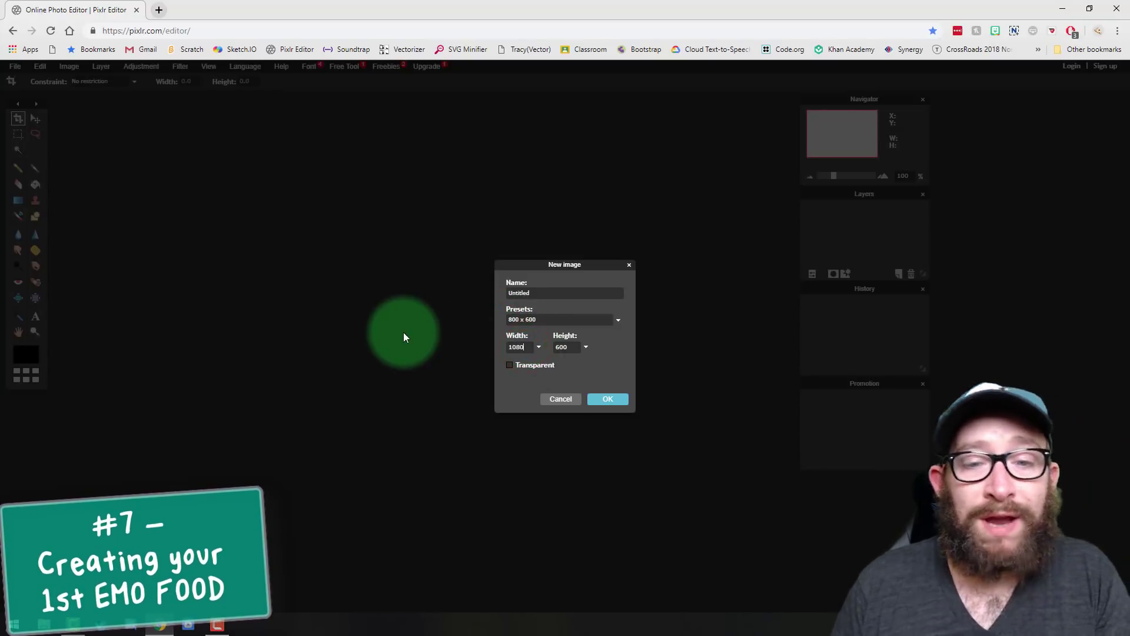
{"action": "left_click", "coordinate": [574, 348]}
{"action": "type", "text": "1"}
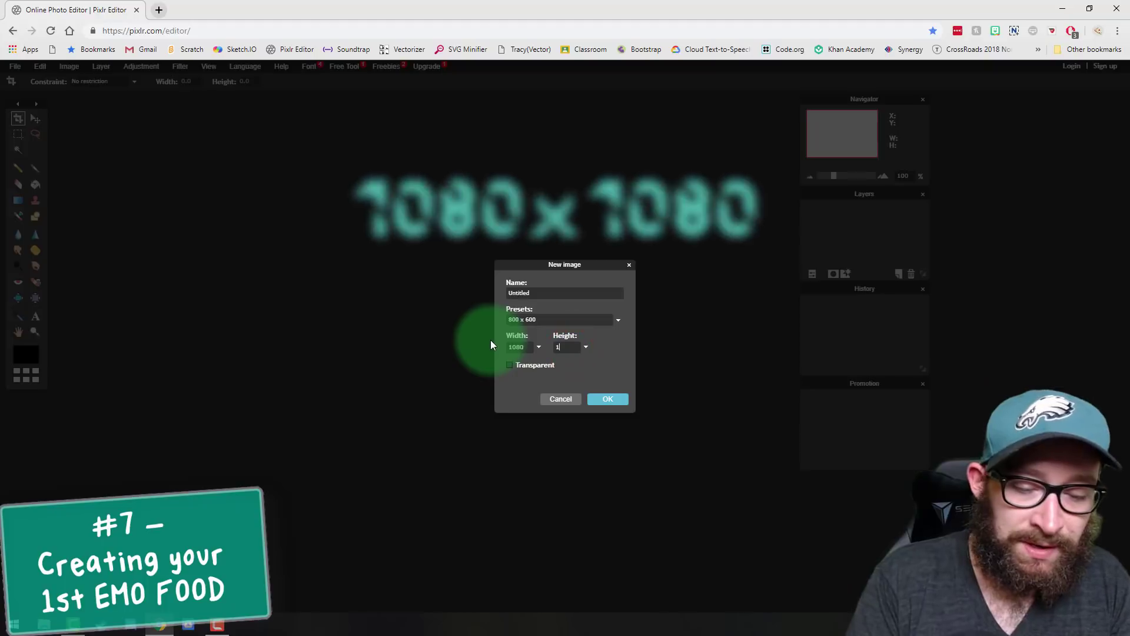
{"action": "type", "text": "080"}
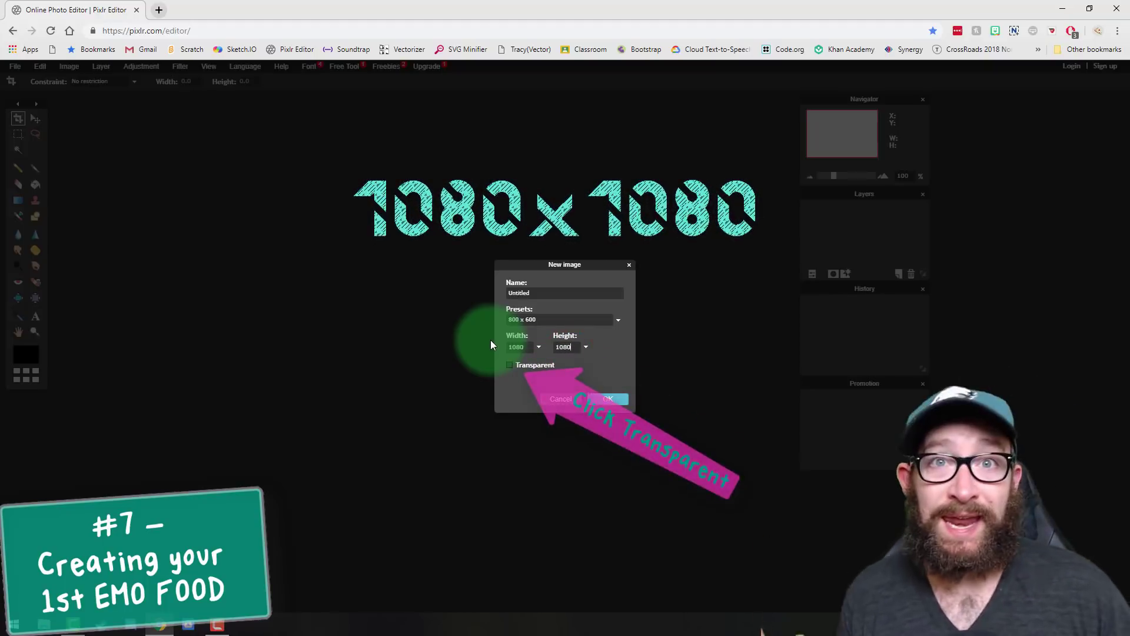
{"action": "left_click", "coordinate": [510, 365]}
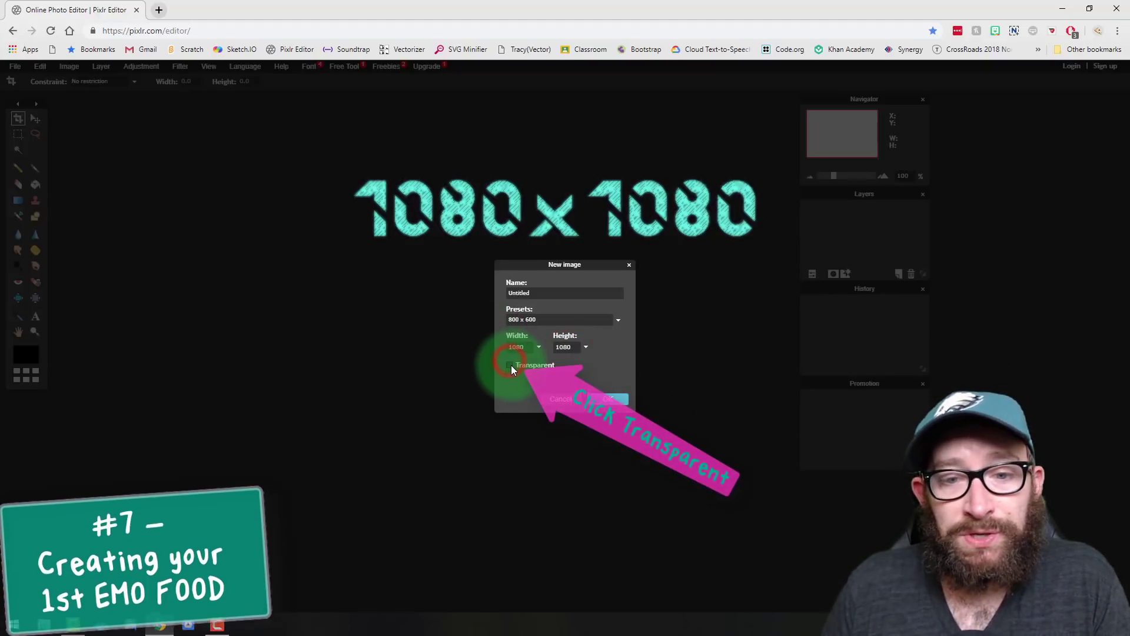
{"action": "left_click", "coordinate": [607, 399]}
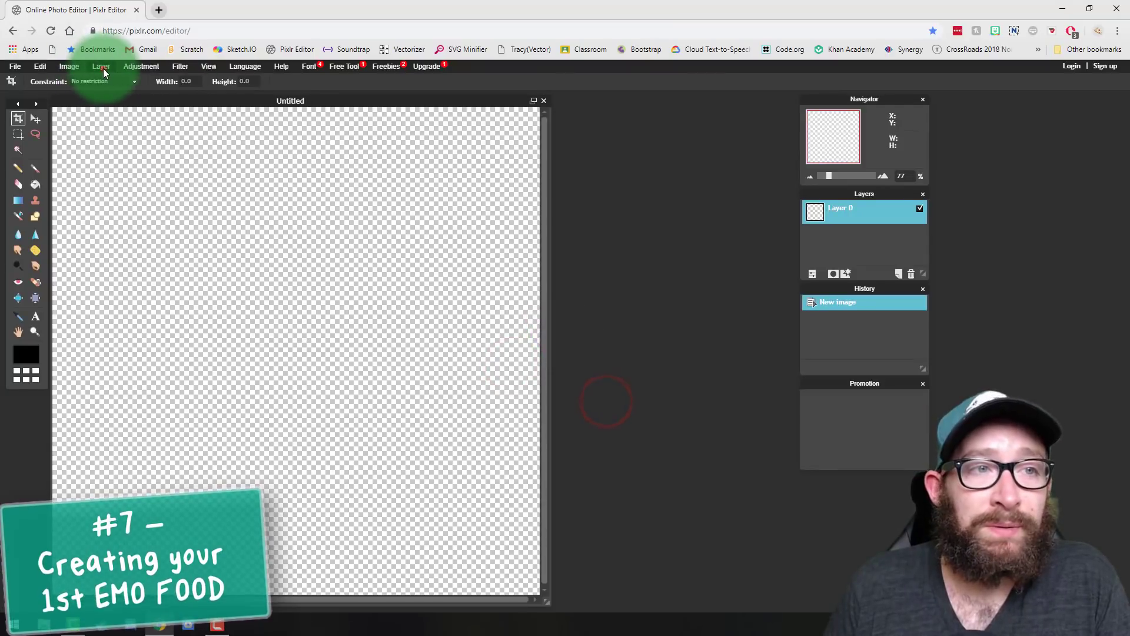
- Add the dragon fruit picture from the computer as a new layer
{"action": "left_click", "coordinate": [102, 66]}
{"action": "left_click", "coordinate": [122, 116]}
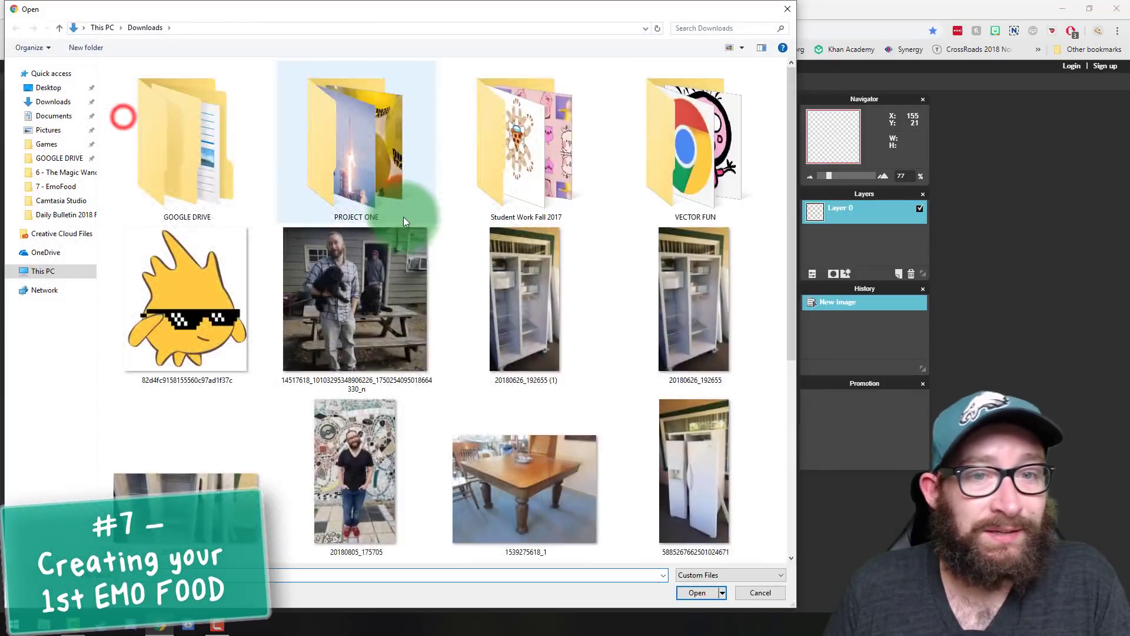
{"action": "left_click", "coordinate": [265, 178]}
{"action": "left_click", "coordinate": [265, 178]}
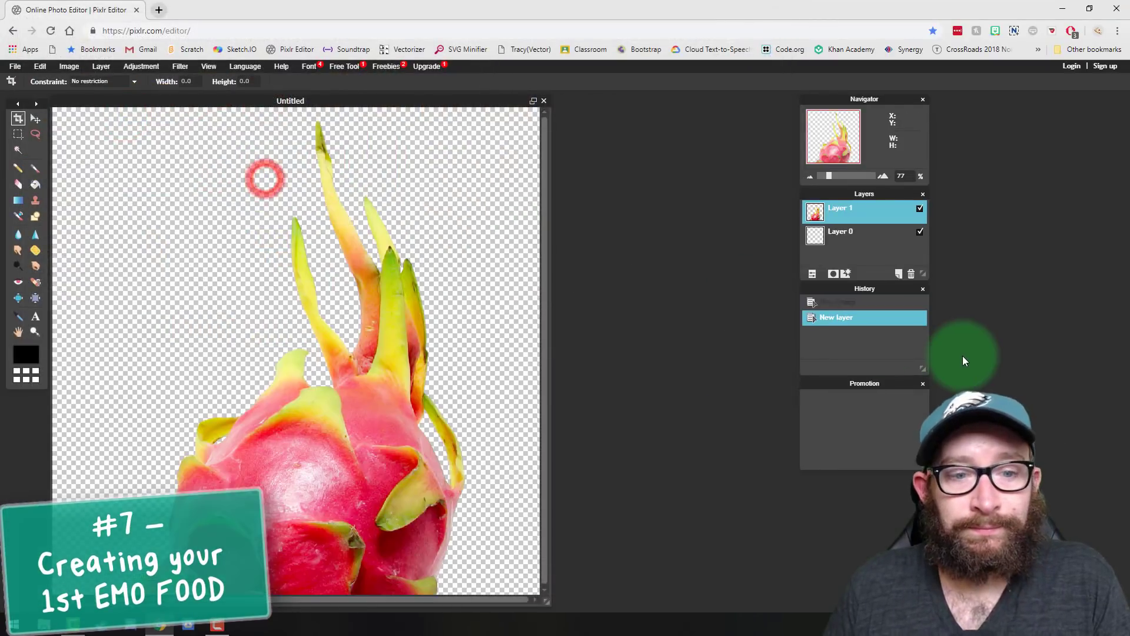
- Free-transform the dragon fruit layer, scaling it down and moving it up so the whole fruit fits the canvas, and apply it
{"action": "left_click", "coordinate": [40, 66]}
{"action": "left_click", "coordinate": [65, 152]}
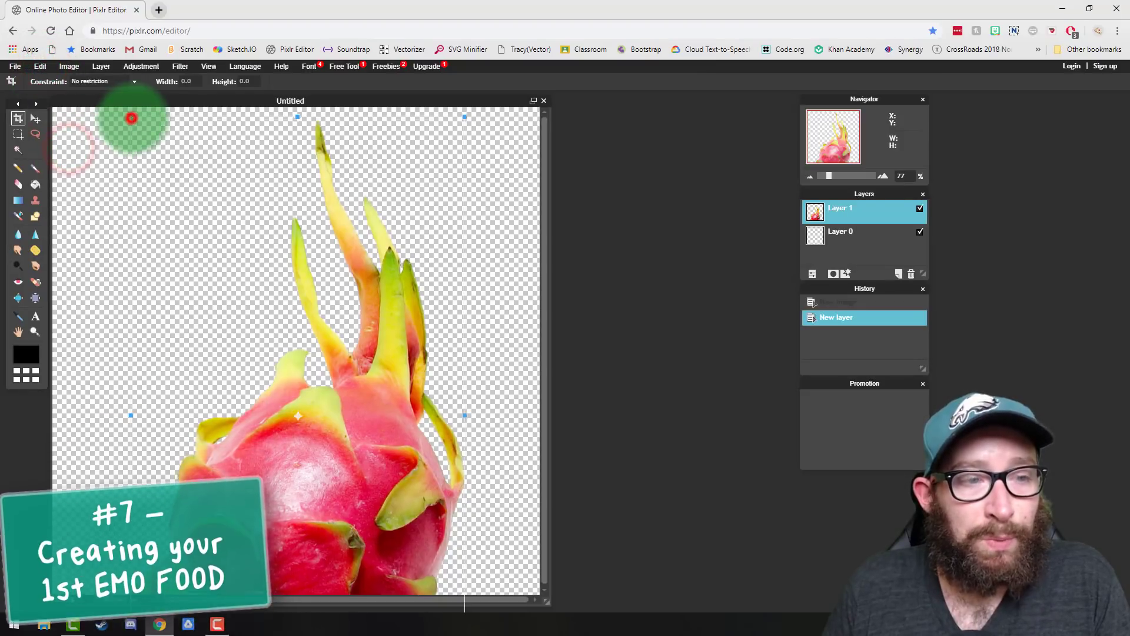
{"action": "left_click_drag", "start_coordinate": [133, 119], "coordinate": [178, 175]}
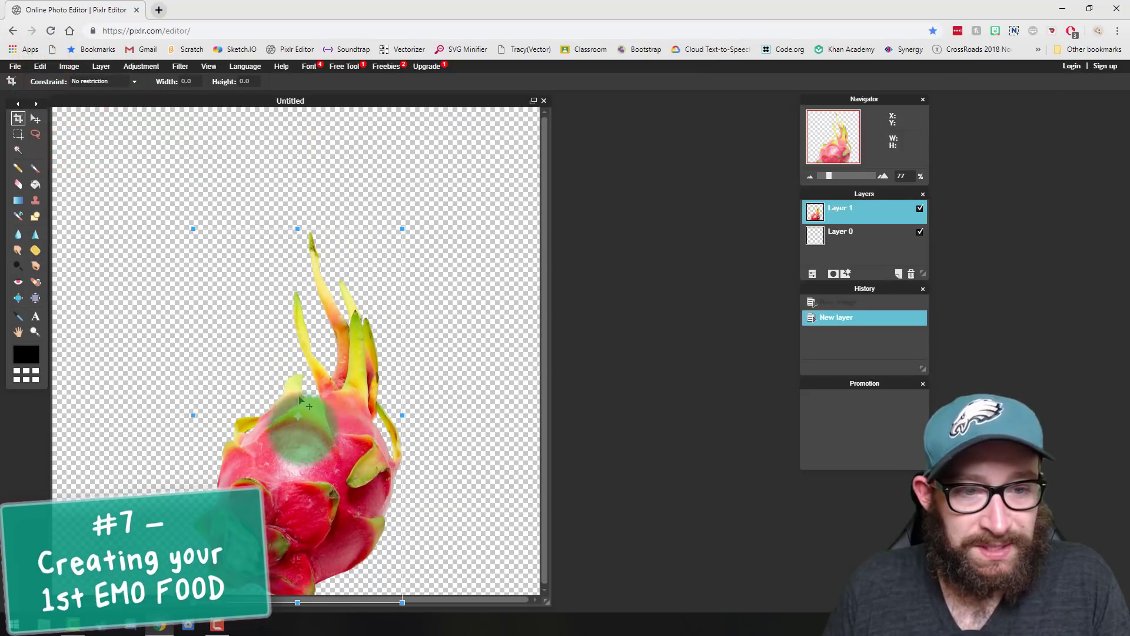
{"action": "left_click_drag", "start_coordinate": [299, 438], "coordinate": [293, 380]}
{"action": "left_click_drag", "start_coordinate": [388, 537], "coordinate": [413, 582]}
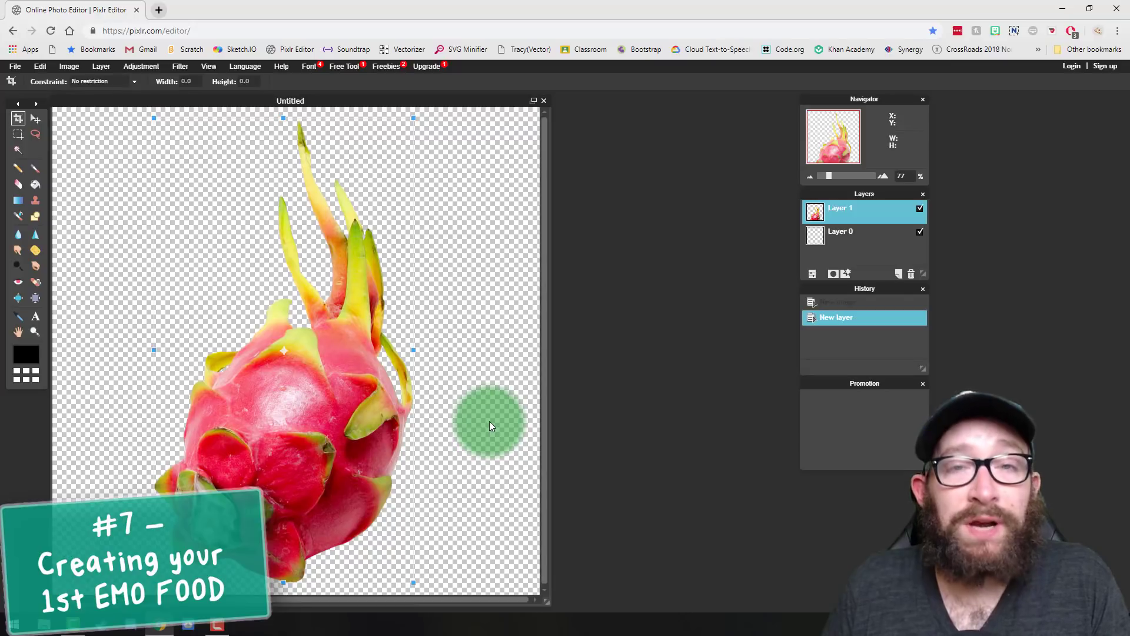
{"action": "left_click", "coordinate": [489, 421]}
{"action": "left_click", "coordinate": [530, 355]}
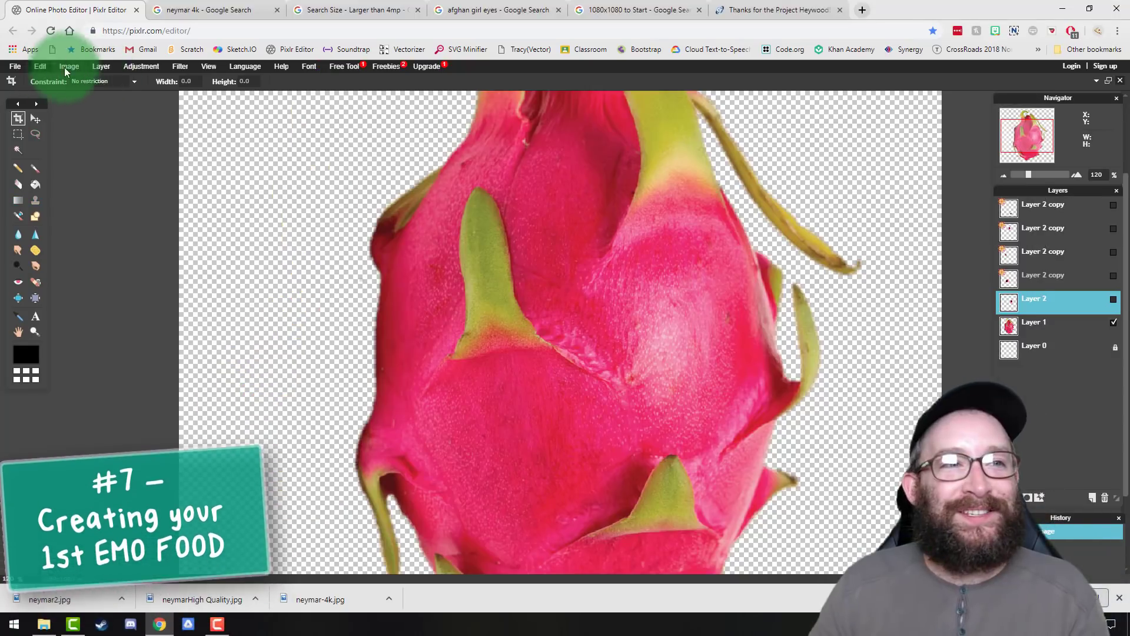
- Add the neymar MOUTH PNG image as a layer above Layer 2 and move the mouth onto the fruit's upper right side
{"action": "left_click", "coordinate": [102, 66]}
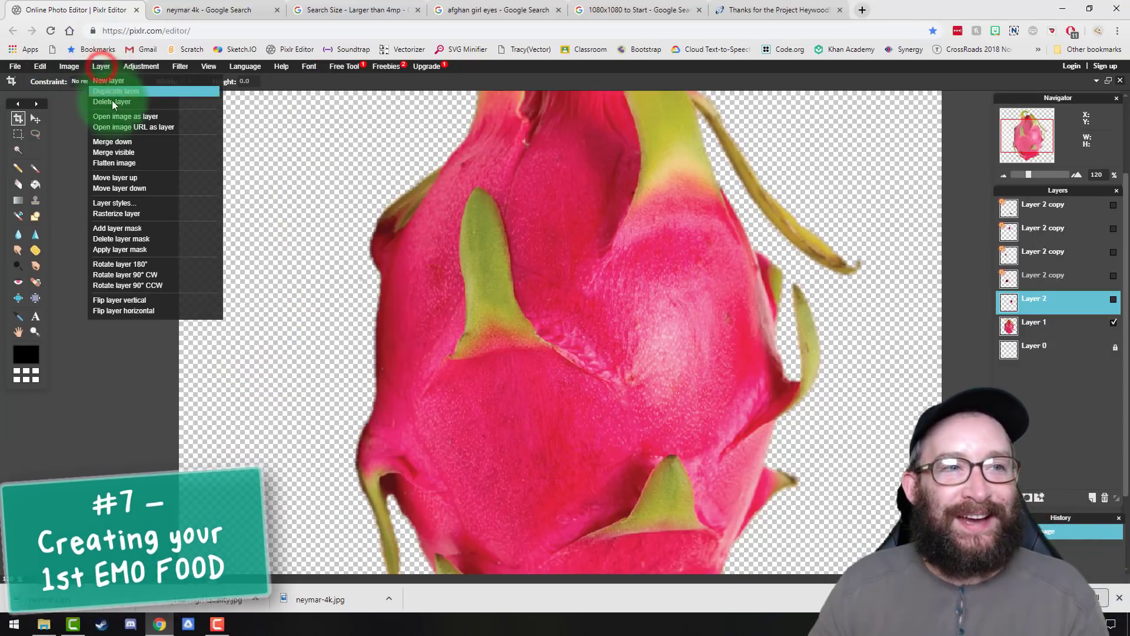
{"action": "left_click", "coordinate": [126, 116]}
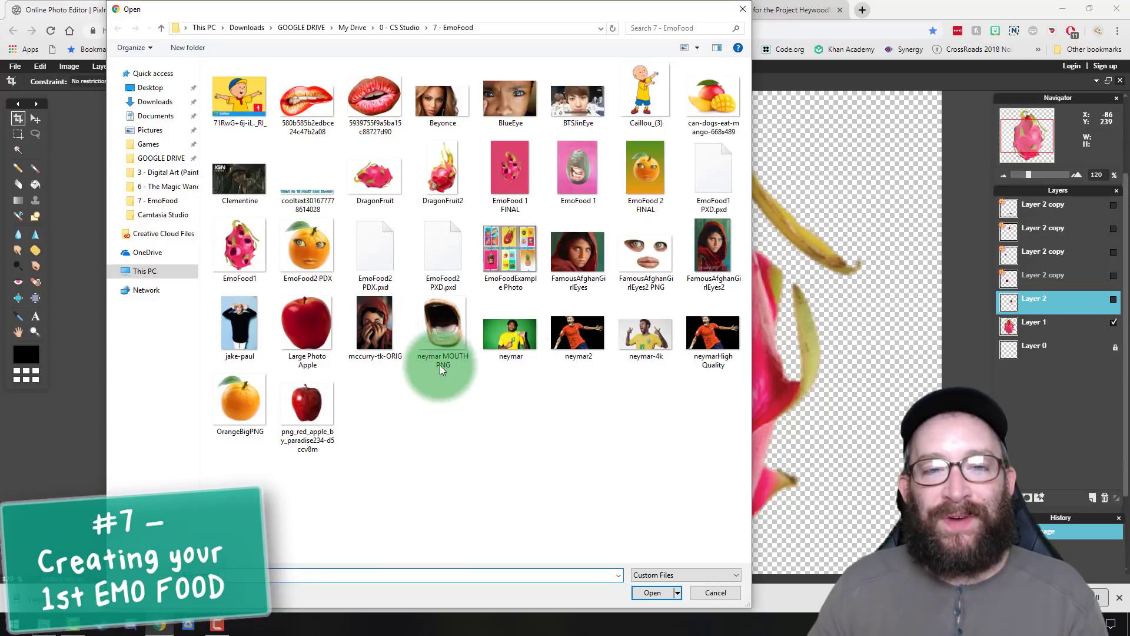
{"action": "double_click", "coordinate": [452, 337]}
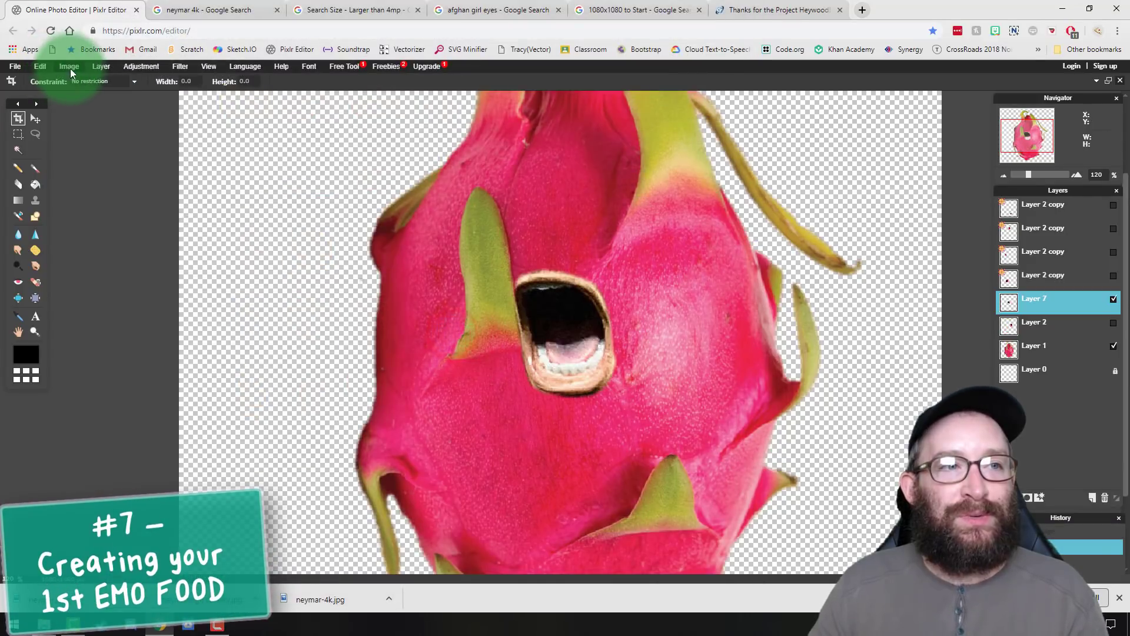
{"action": "left_click", "coordinate": [40, 66]}
{"action": "left_click", "coordinate": [69, 154]}
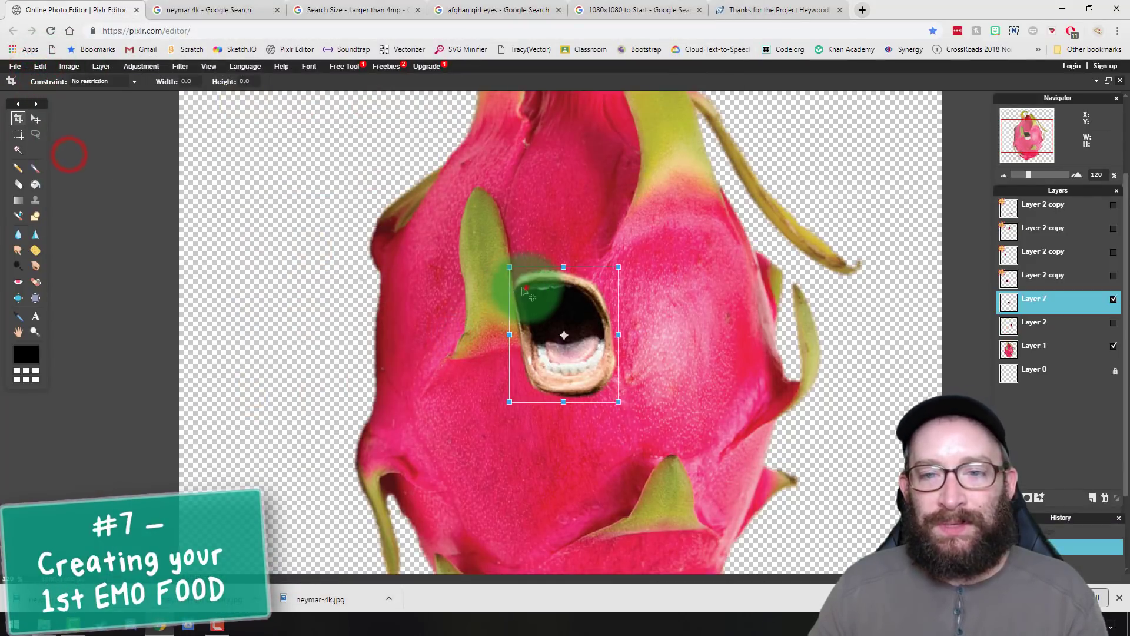
{"action": "left_click_drag", "start_coordinate": [525, 290], "coordinate": [657, 246]}
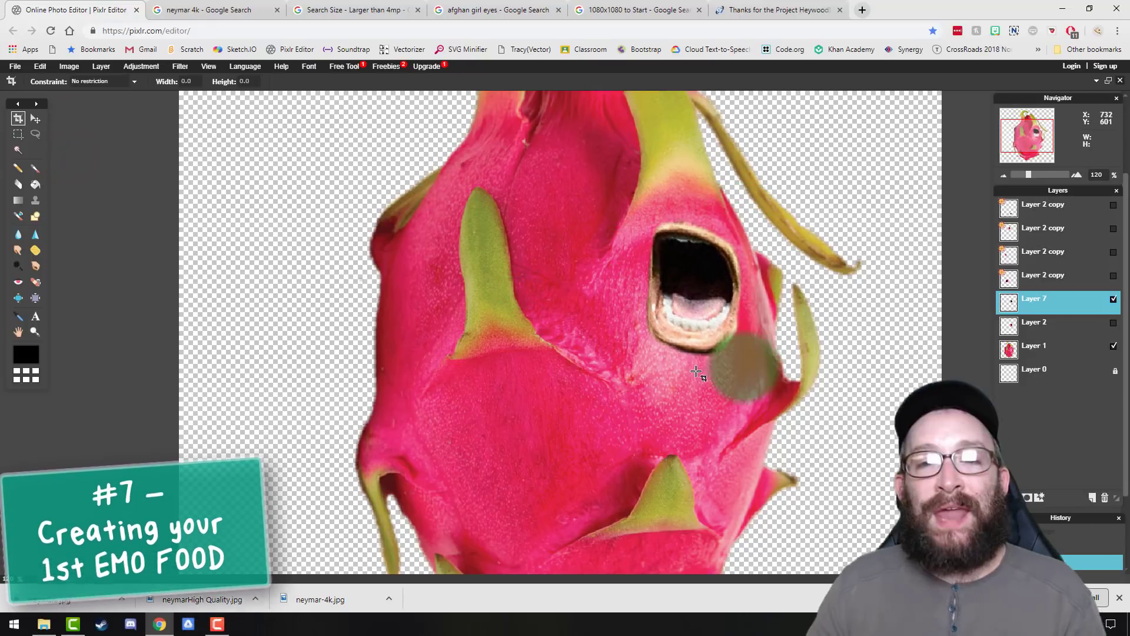
- Tint the mouth layer pink with Color balance: red offset 71, green offset -52 and a raised blue offset
{"action": "left_click", "coordinate": [151, 68]}
{"action": "left_click", "coordinate": [151, 104]}
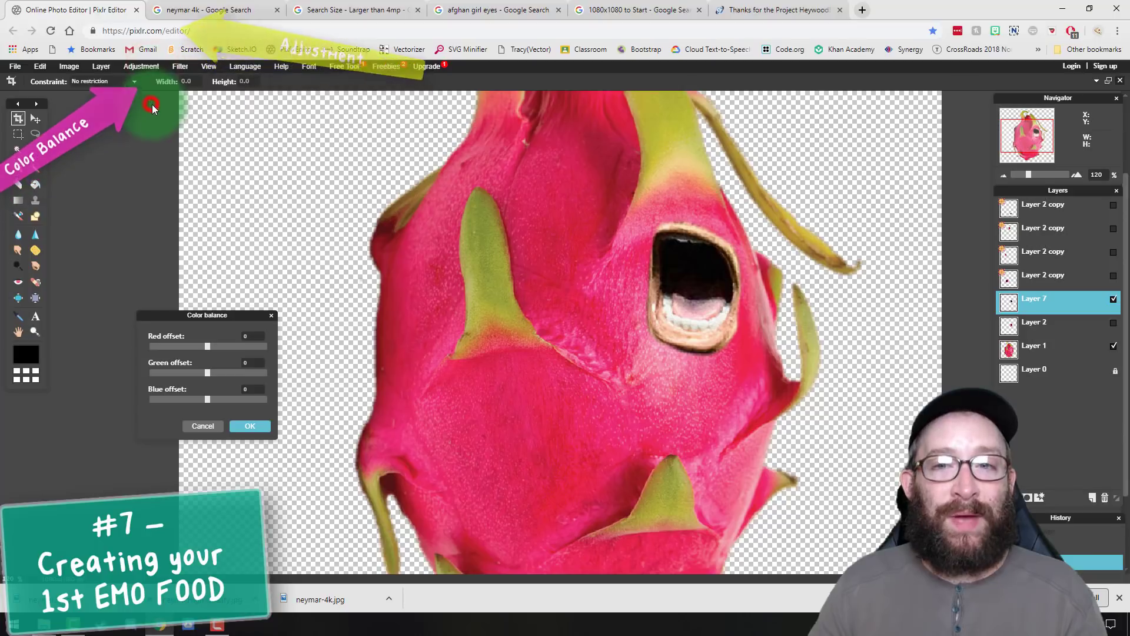
{"action": "mouse_move", "coordinate": [224, 316]}
{"action": "left_mouse_down"}
{"action": "mouse_move", "coordinate": [450, 290]}
{"action": "mouse_move", "coordinate": [472, 330]}
{"action": "mouse_move", "coordinate": [407, 347]}
{"action": "mouse_move", "coordinate": [460, 373]}
{"action": "left_mouse_up"}
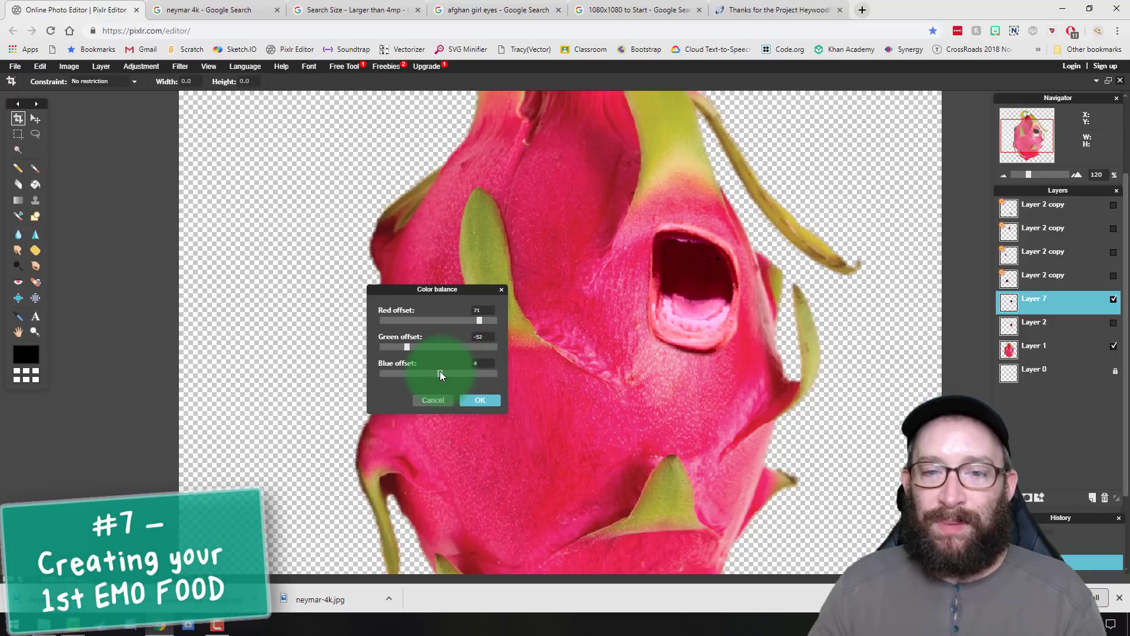
{"action": "left_click", "coordinate": [481, 401]}
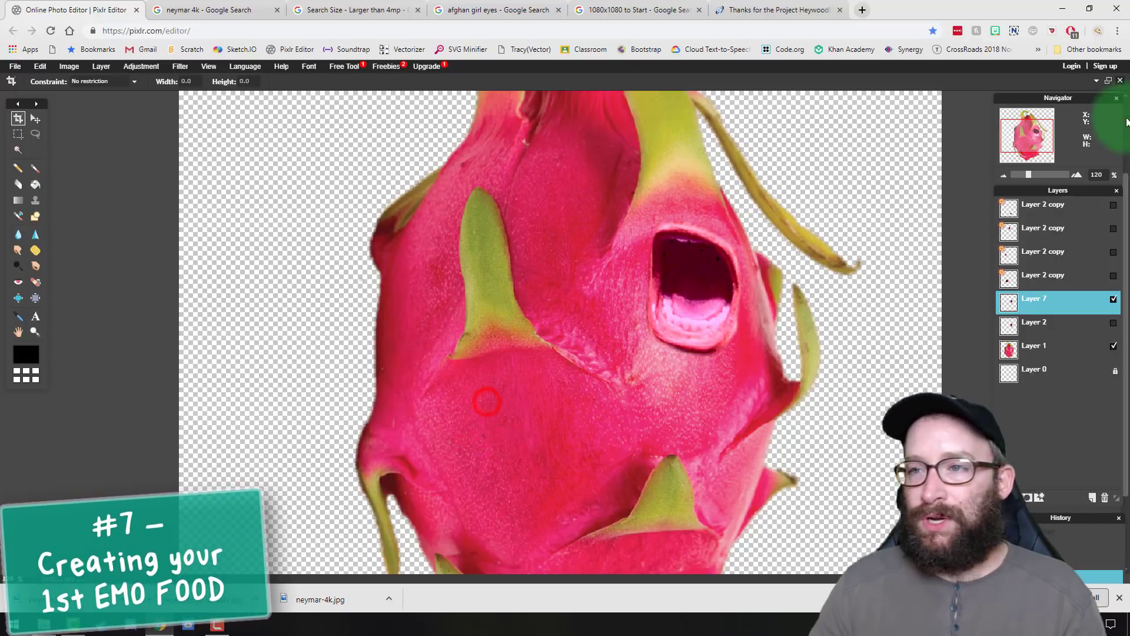
- Free-distort the mouth layer, pulling its upper-left and both lower corners inward to narrow it to the fruit's shape, and apply it
{"action": "left_click_drag", "start_coordinate": [1033, 175], "coordinate": [1028, 174]}
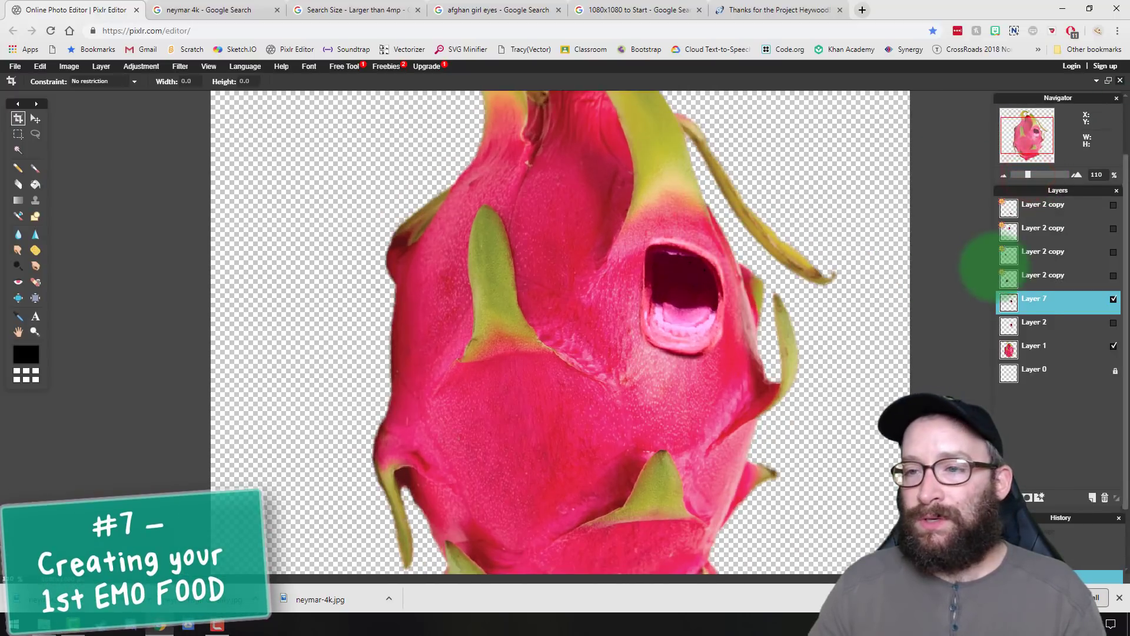
{"action": "left_click", "coordinate": [40, 66]}
{"action": "left_click", "coordinate": [62, 164]}
{"action": "left_click_drag", "start_coordinate": [632, 230], "coordinate": [648, 231]}
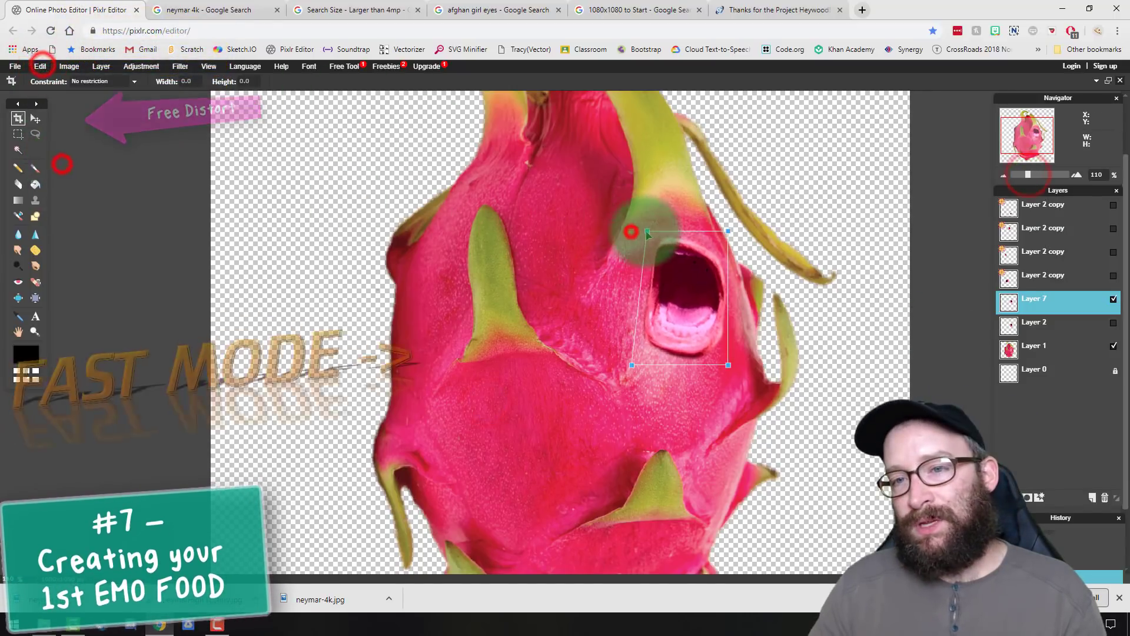
{"action": "left_click_drag", "start_coordinate": [632, 366], "coordinate": [642, 364]}
{"action": "left_click_drag", "start_coordinate": [731, 363], "coordinate": [697, 350]}
{"action": "left_click", "coordinate": [523, 346]}
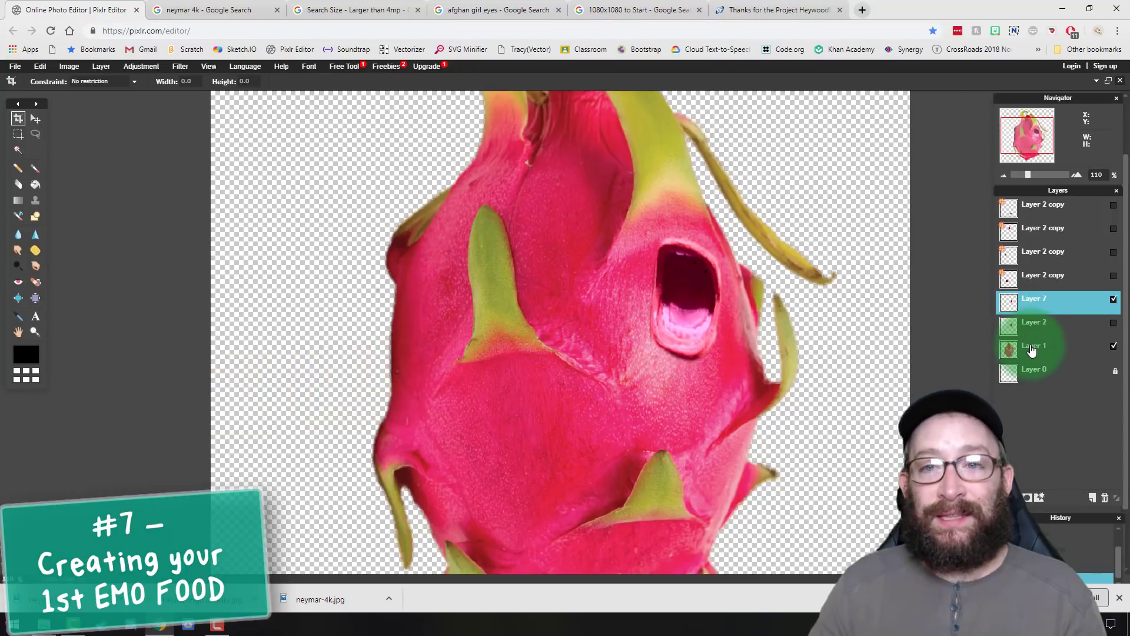
- Give the mouth layer an outer glow in the pink e82556 sampled from the fruit beside the mouth, with hardness 1 and size 32
{"action": "left_click", "coordinate": [1041, 496]}
{"action": "left_click_drag", "start_coordinate": [436, 225], "coordinate": [374, 278]}
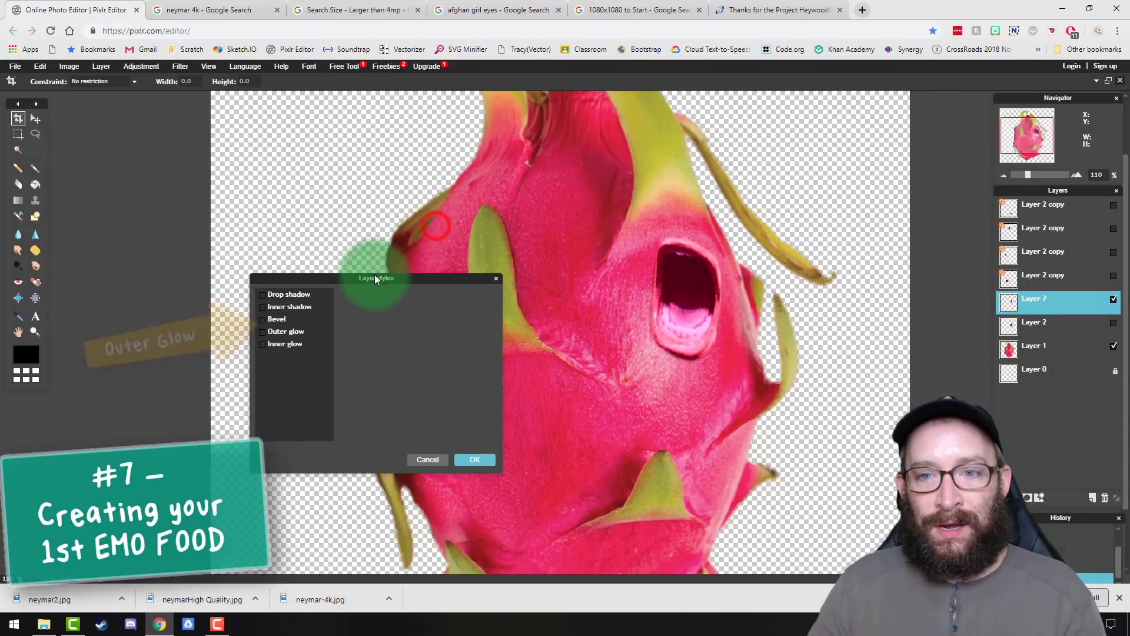
{"action": "left_click", "coordinate": [263, 331]}
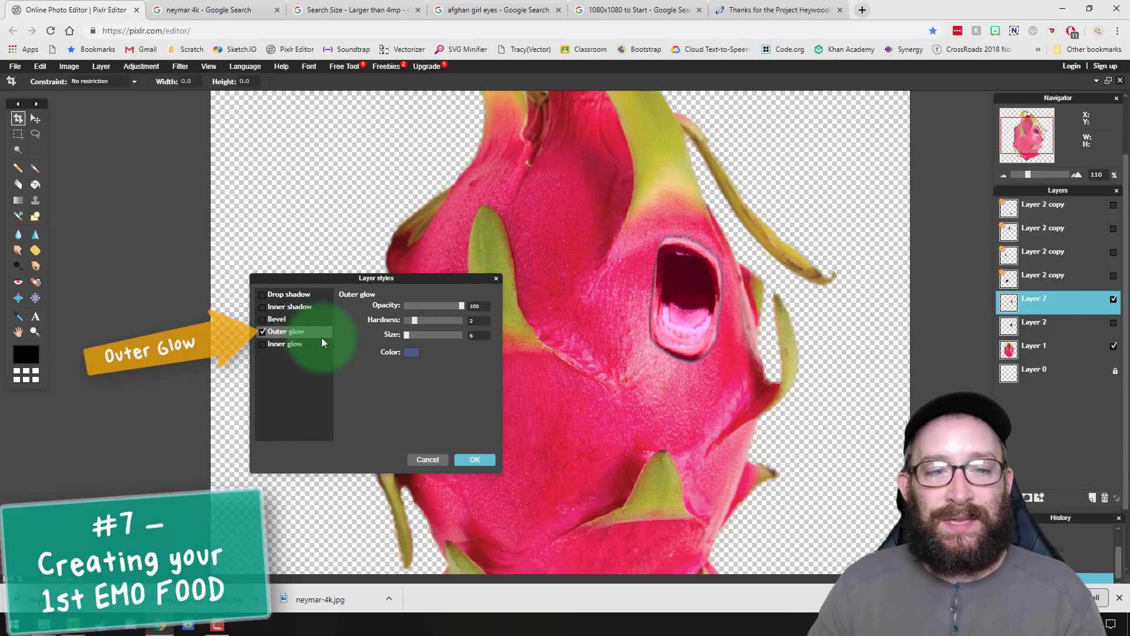
{"action": "left_click", "coordinate": [411, 351]}
{"action": "left_click_drag", "start_coordinate": [432, 224], "coordinate": [356, 189]}
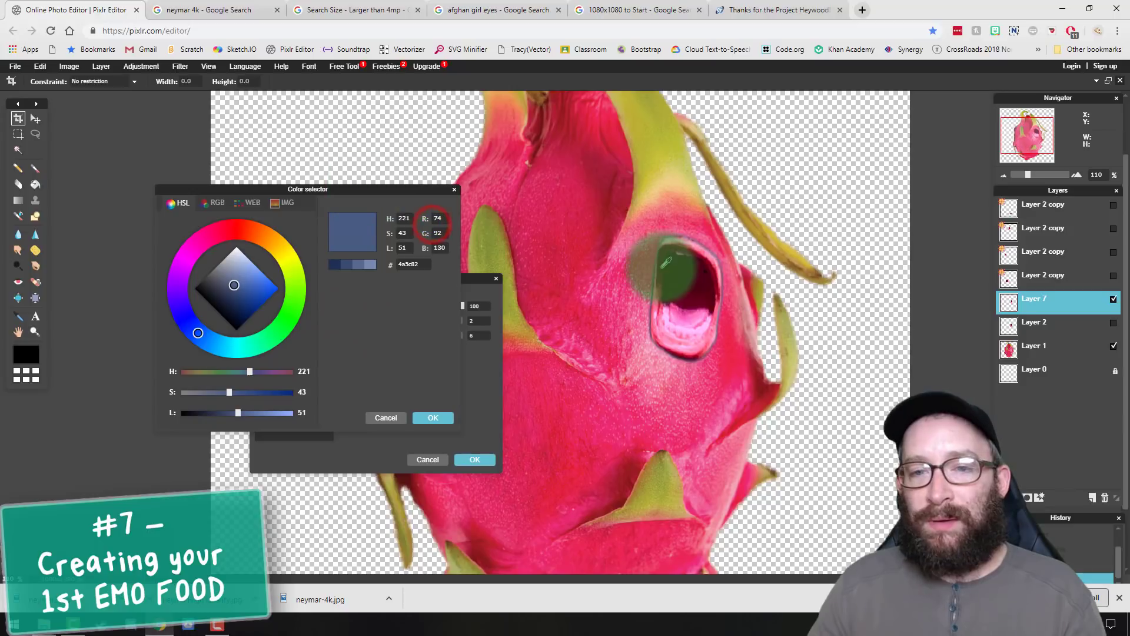
{"action": "left_click", "coordinate": [655, 257]}
{"action": "left_click", "coordinate": [434, 419]}
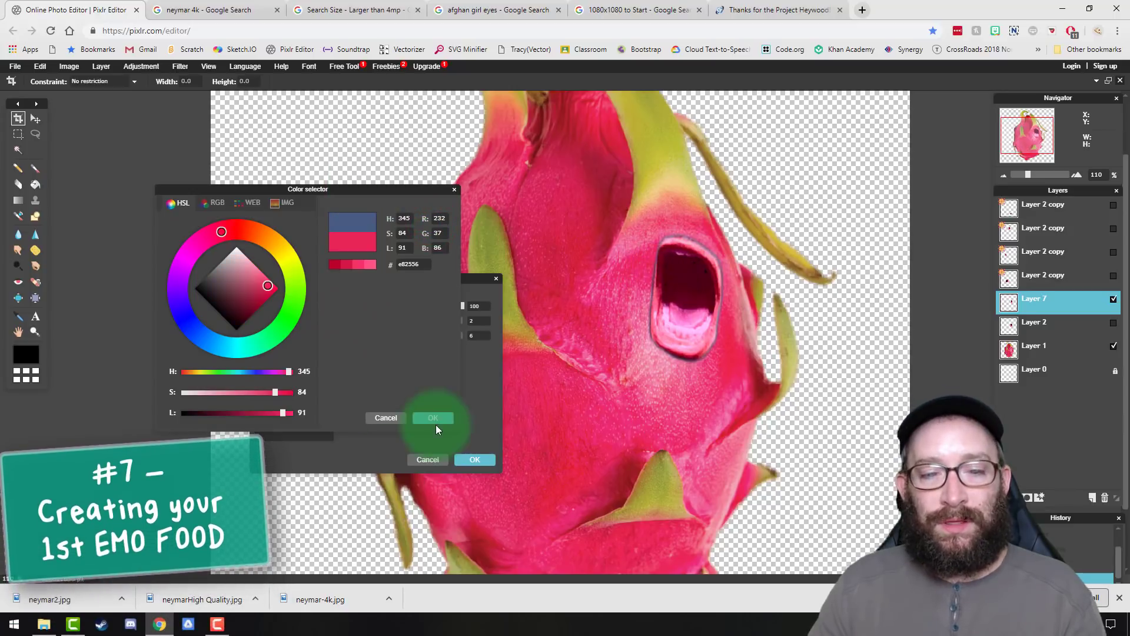
{"action": "left_click", "coordinate": [435, 418]}
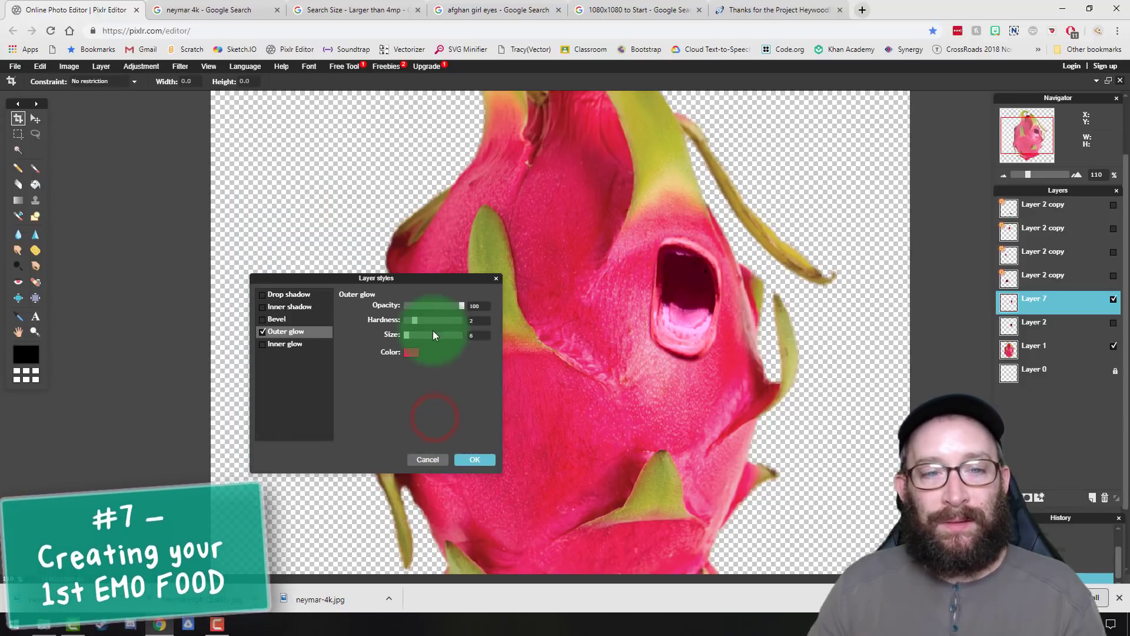
{"action": "mouse_move", "coordinate": [407, 335]}
{"action": "left_mouse_down"}
{"action": "mouse_move", "coordinate": [432, 339]}
{"action": "mouse_move", "coordinate": [412, 341]}
{"action": "mouse_move", "coordinate": [408, 320]}
{"action": "mouse_move", "coordinate": [402, 335]}
{"action": "mouse_move", "coordinate": [416, 336]}
{"action": "left_mouse_up"}
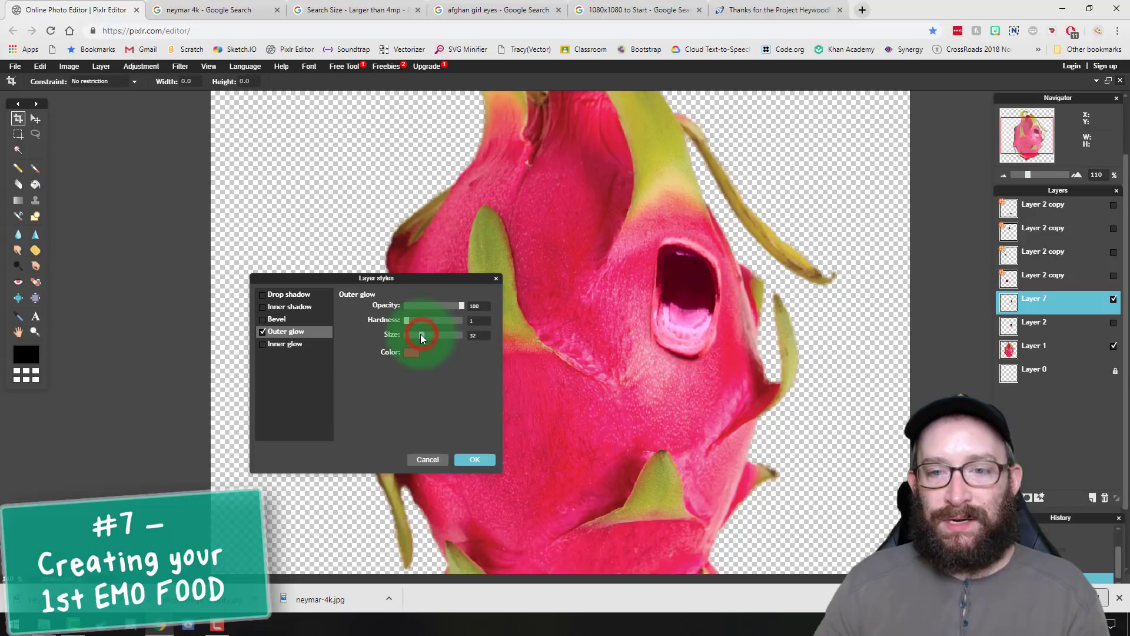
{"action": "left_click", "coordinate": [475, 459]}
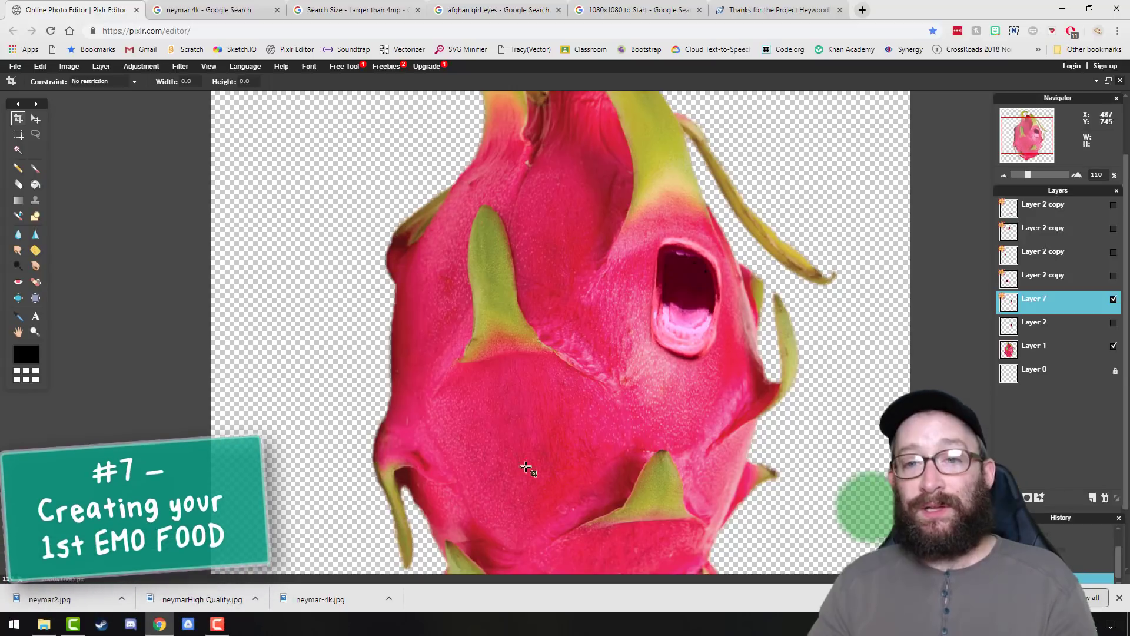
- Duplicate the mouth layer, Layer 7, and move the copy onto the fruit's upper middle section
{"action": "right_click", "coordinate": [1035, 306]}
{"action": "left_click", "coordinate": [1024, 311]}
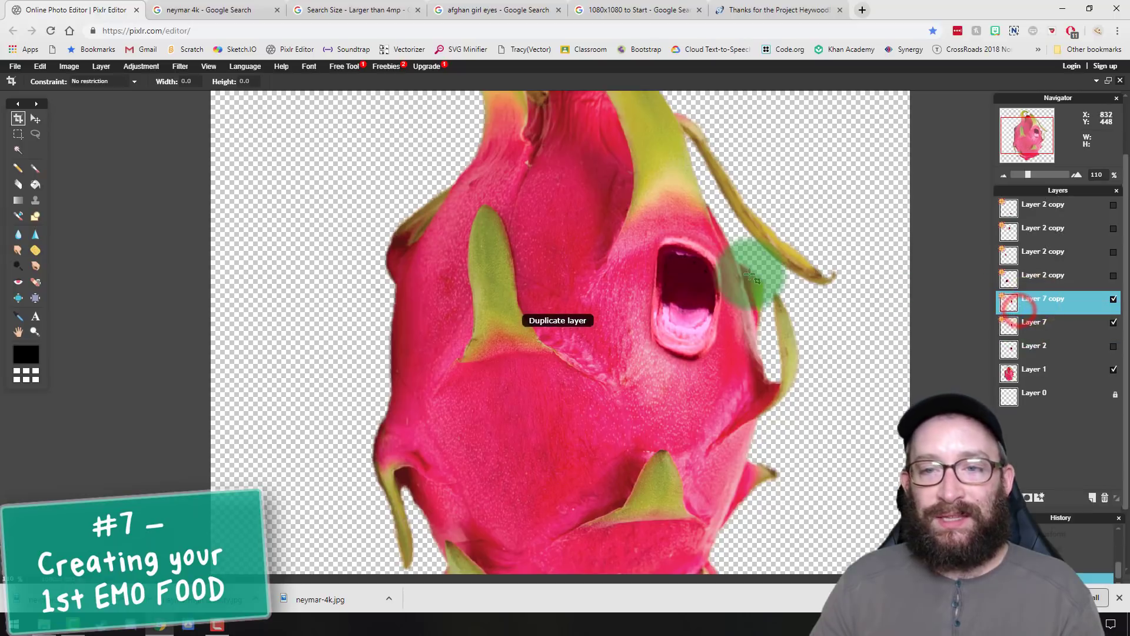
{"action": "key", "text": "v"}
{"action": "left_click_drag", "start_coordinate": [686, 312], "coordinate": [581, 184]}
- Free-transform the copied mouth layer, scaling it down slightly within the fruit's upper section, and apply it
{"action": "left_click_drag", "start_coordinate": [1034, 138], "coordinate": [1023, 127]}
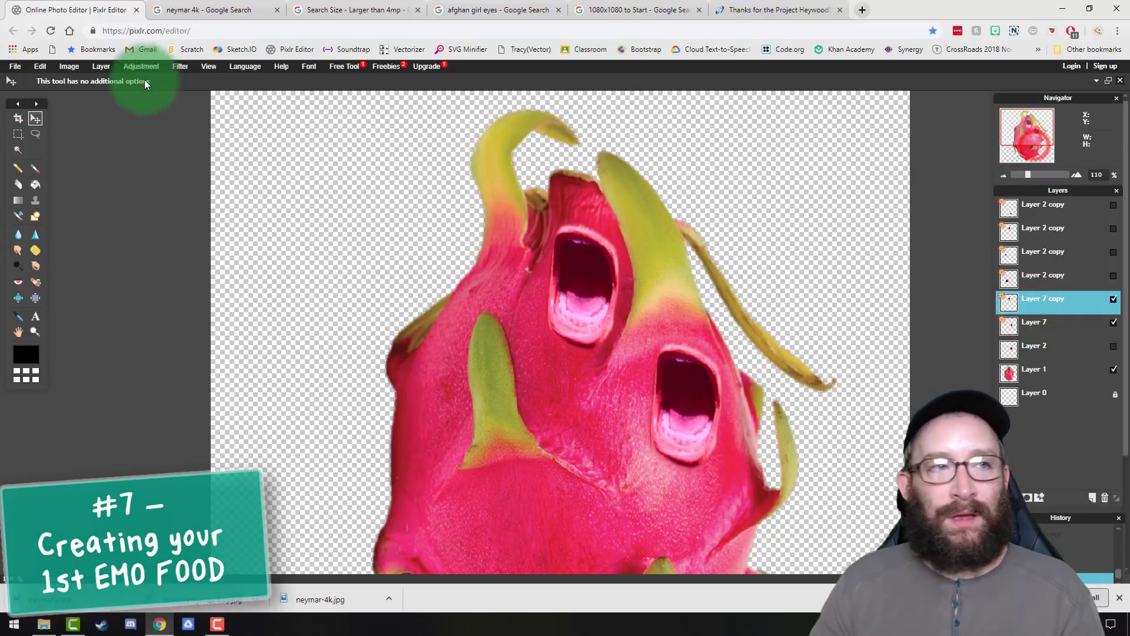
{"action": "left_click", "coordinate": [40, 66]}
{"action": "left_click", "coordinate": [61, 154]}
{"action": "left_click_drag", "start_coordinate": [542, 220], "coordinate": [556, 243]}
{"action": "left_click", "coordinate": [618, 184]}
{"action": "left_click_drag", "start_coordinate": [569, 254], "coordinate": [625, 242]}
{"action": "left_click", "coordinate": [531, 345]}
{"action": "left_click", "coordinate": [41, 66]}
{"action": "left_click", "coordinate": [66, 152]}
{"action": "left_click", "coordinate": [358, 179]}
{"action": "left_click", "coordinate": [531, 344]}
- Free-distort the copied mouth, pulling its corners to slant it along the fruit's contour, and apply it
{"action": "left_click", "coordinate": [41, 66]}
{"action": "left_click", "coordinate": [69, 164]}
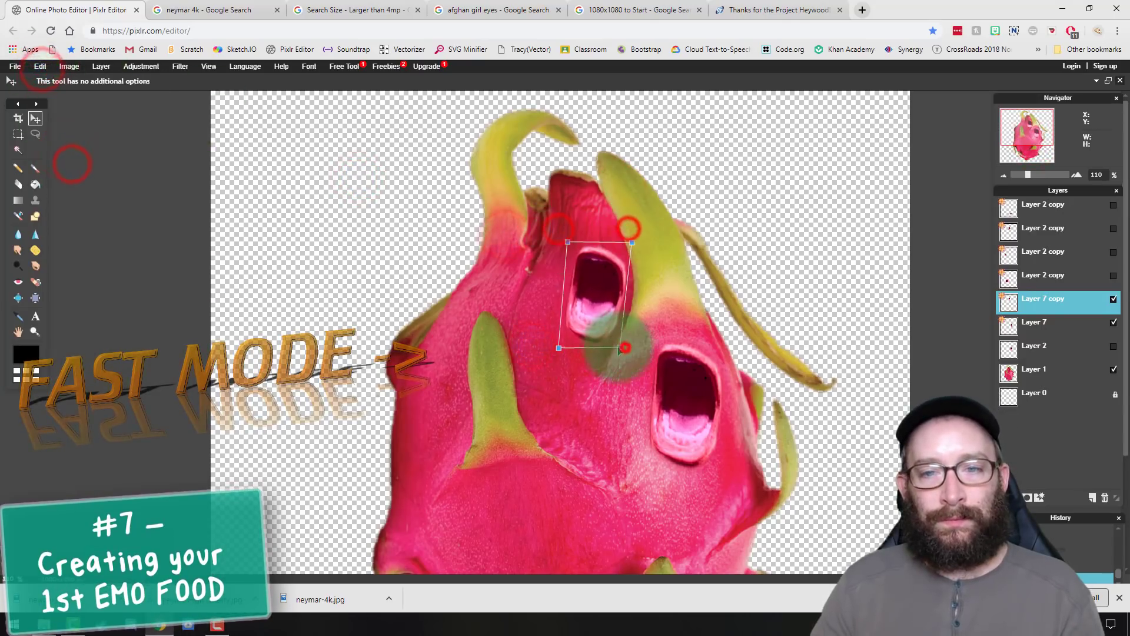
{"action": "left_click_drag", "start_coordinate": [626, 346], "coordinate": [624, 342]}
{"action": "left_click_drag", "start_coordinate": [560, 352], "coordinate": [569, 346]}
{"action": "left_click", "coordinate": [560, 370]}
{"action": "left_click", "coordinate": [522, 341]}
- Make the four hidden Layer 2 copy mouth layers visible on the dragon fruit
{"action": "left_click_drag", "start_coordinate": [1030, 130], "coordinate": [1030, 138]}
{"action": "left_click", "coordinate": [1114, 276]}
{"action": "left_click", "coordinate": [1113, 252]}
{"action": "left_click", "coordinate": [1116, 231]}
{"action": "left_click", "coordinate": [1114, 205]}
{"action": "left_click", "coordinate": [1114, 228]}
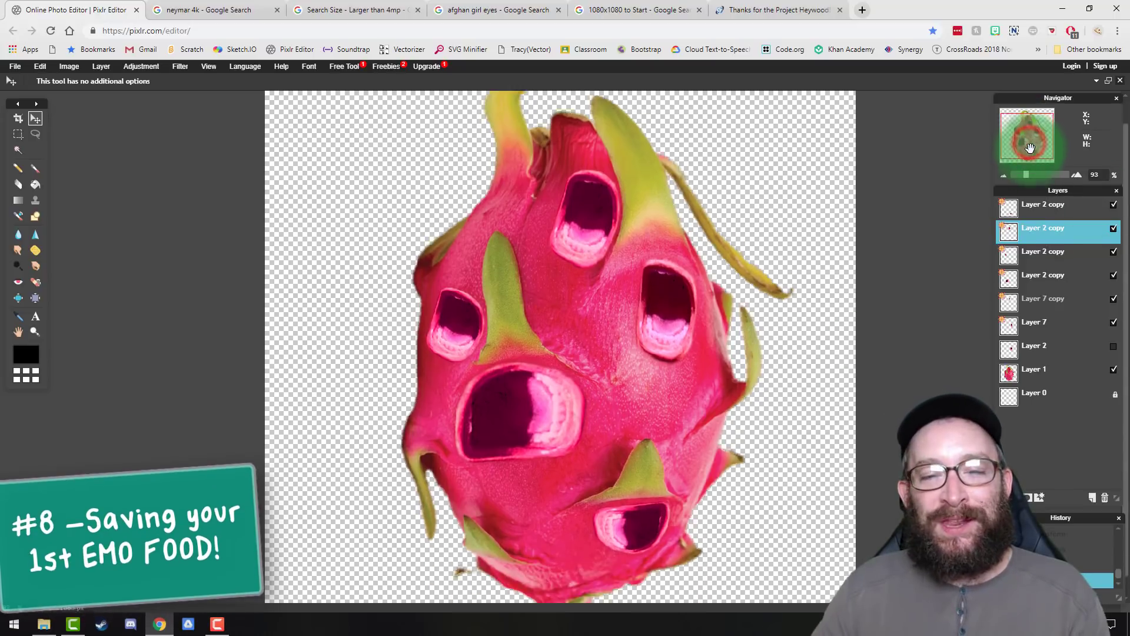
- Save the composite as a layered PXD file named EmoFood1 PXD in the 7 - EmoFood folder
{"action": "mouse_move", "coordinate": [1030, 149]}
{"action": "left_mouse_down"}
{"action": "mouse_move", "coordinate": [1023, 139]}
{"action": "mouse_move", "coordinate": [1012, 151]}
{"action": "left_mouse_up"}
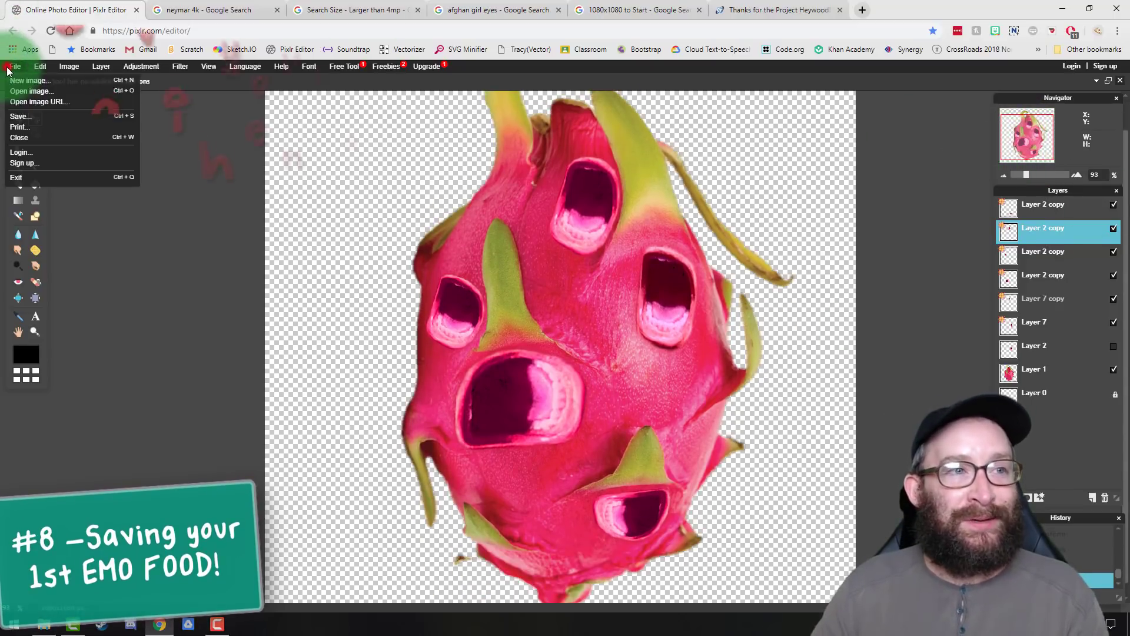
{"action": "left_click", "coordinate": [23, 122]}
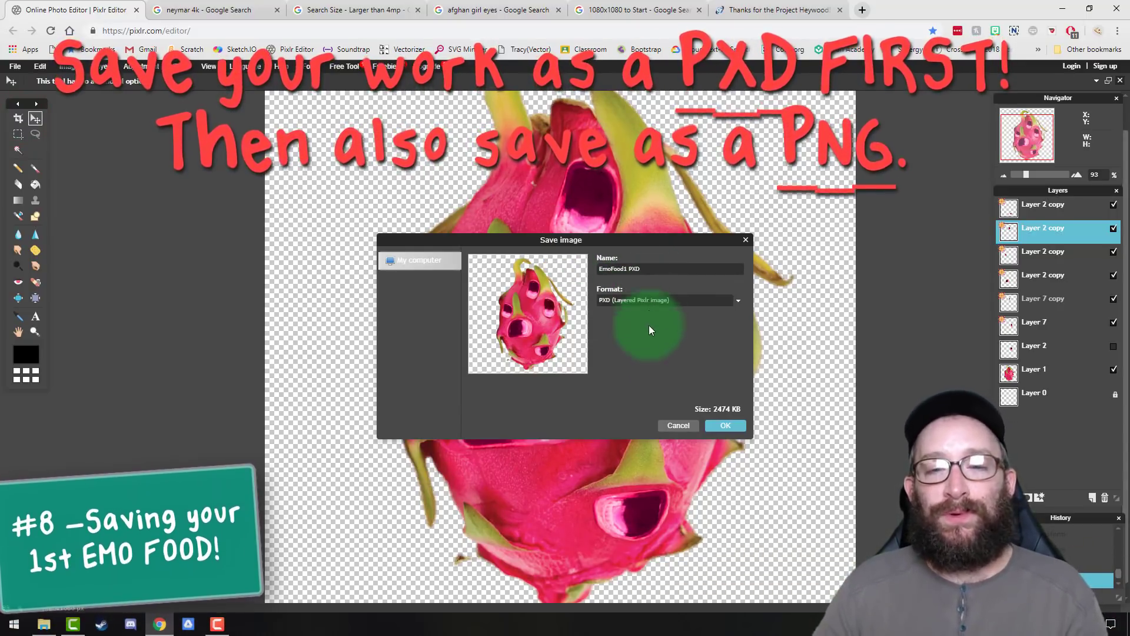
{"action": "left_click", "coordinate": [724, 425]}
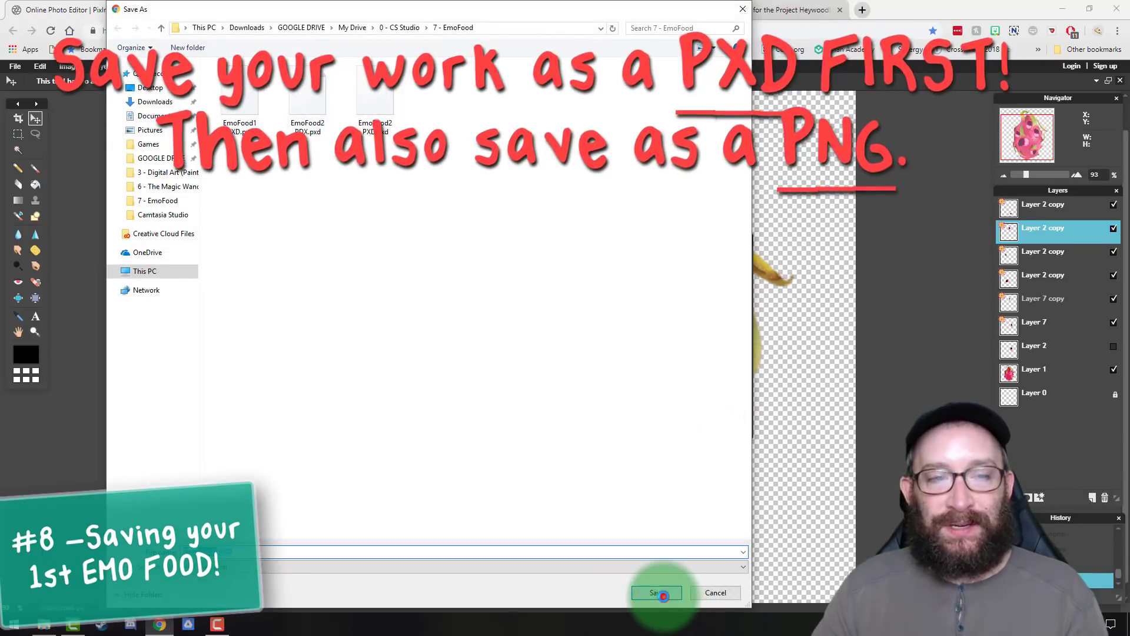
{"action": "left_click", "coordinate": [663, 594]}
{"action": "left_click", "coordinate": [606, 315]}
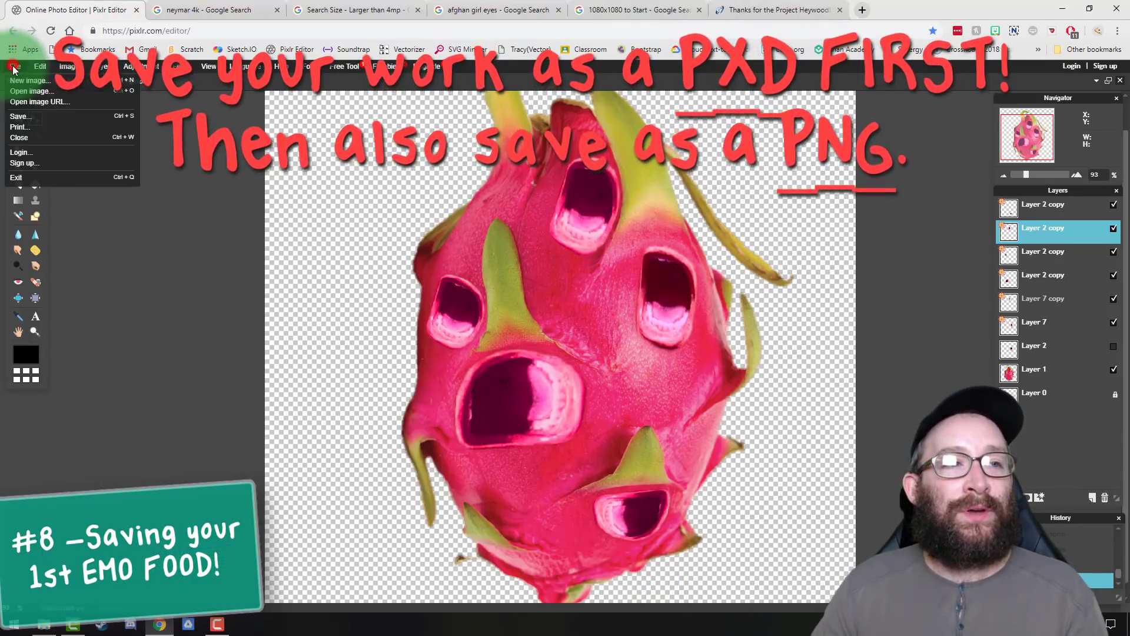
- Save the composite again in PNG (Transparent, full quality) format with the name EmoFood1 PNG
{"action": "left_click", "coordinate": [29, 119]}
{"action": "left_click", "coordinate": [641, 299]}
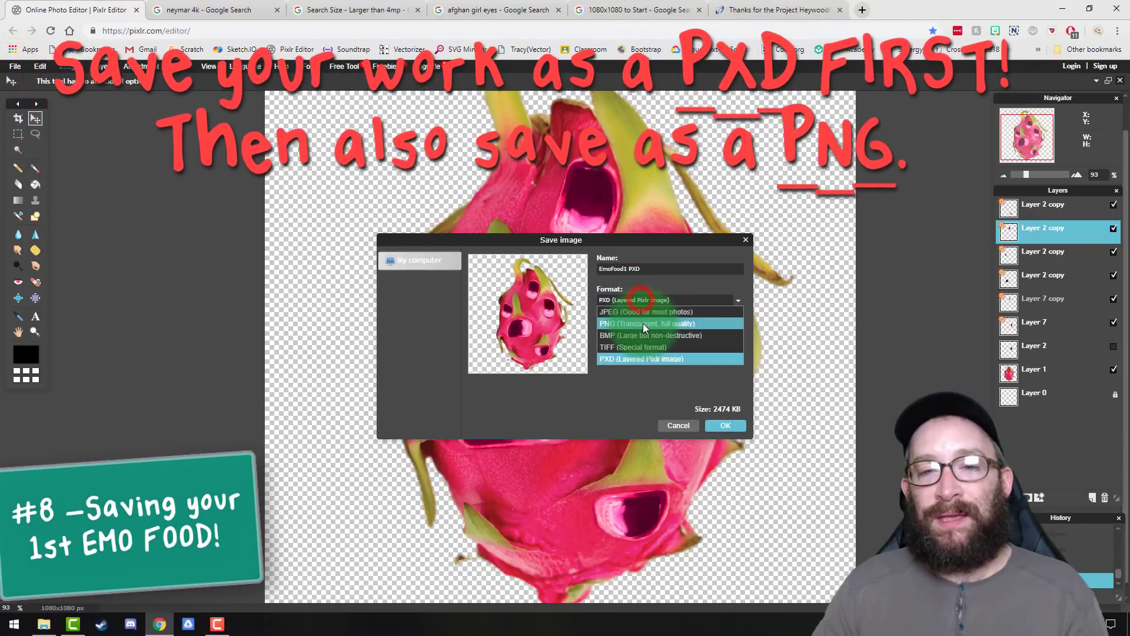
{"action": "left_click", "coordinate": [643, 324]}
{"action": "left_click", "coordinate": [648, 268]}
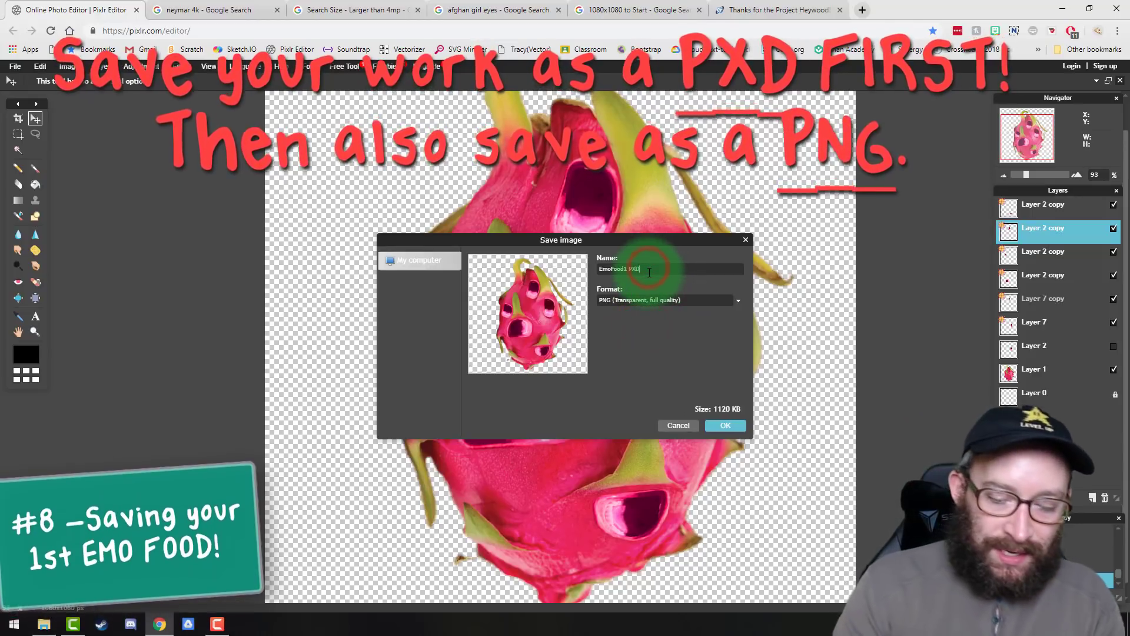
{"action": "type", "text": "PN"}
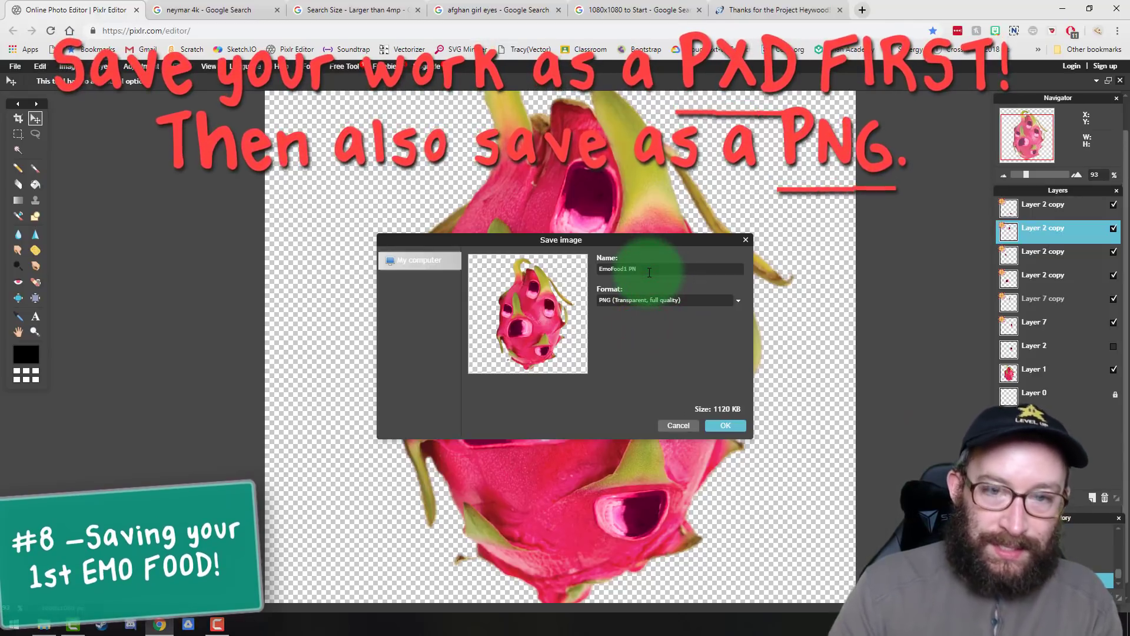
{"action": "type", "text": "G"}
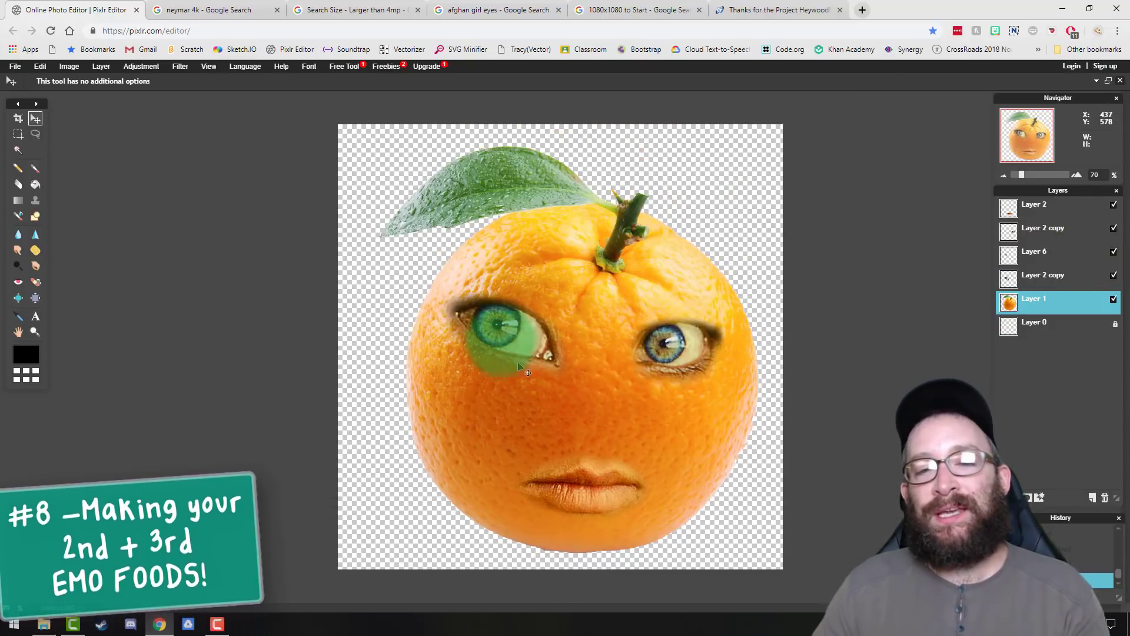
- Open the FamousAfghanGirlEyes2 photo from the 7 - EmoFood folder
{"action": "left_click", "coordinate": [10, 70]}
{"action": "left_click", "coordinate": [23, 94]}
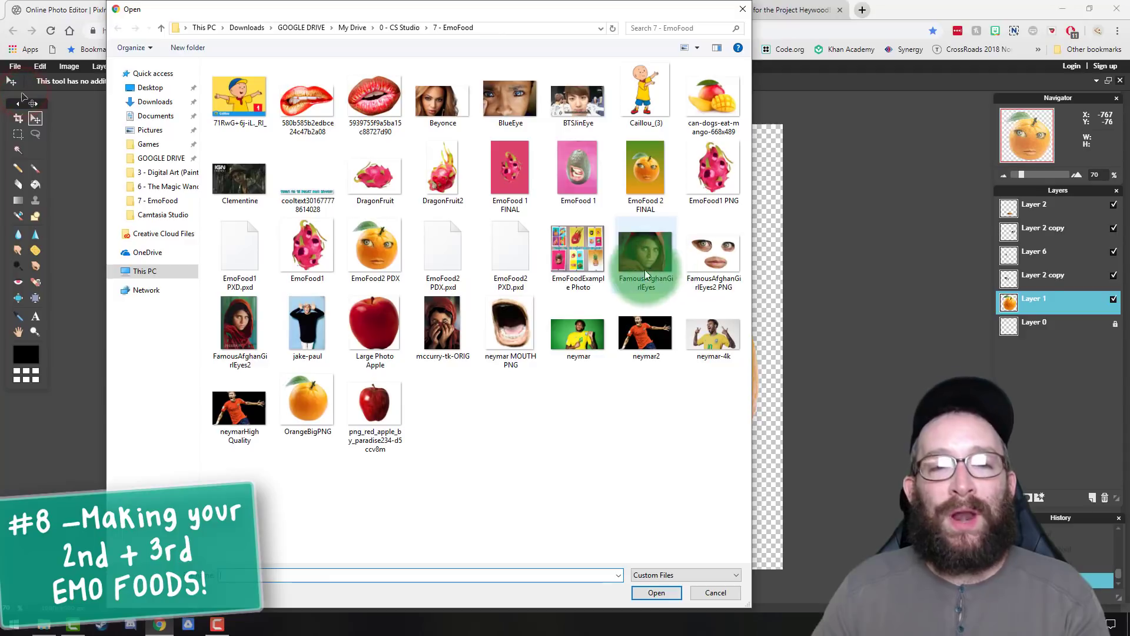
{"action": "double_click", "coordinate": [256, 317]}
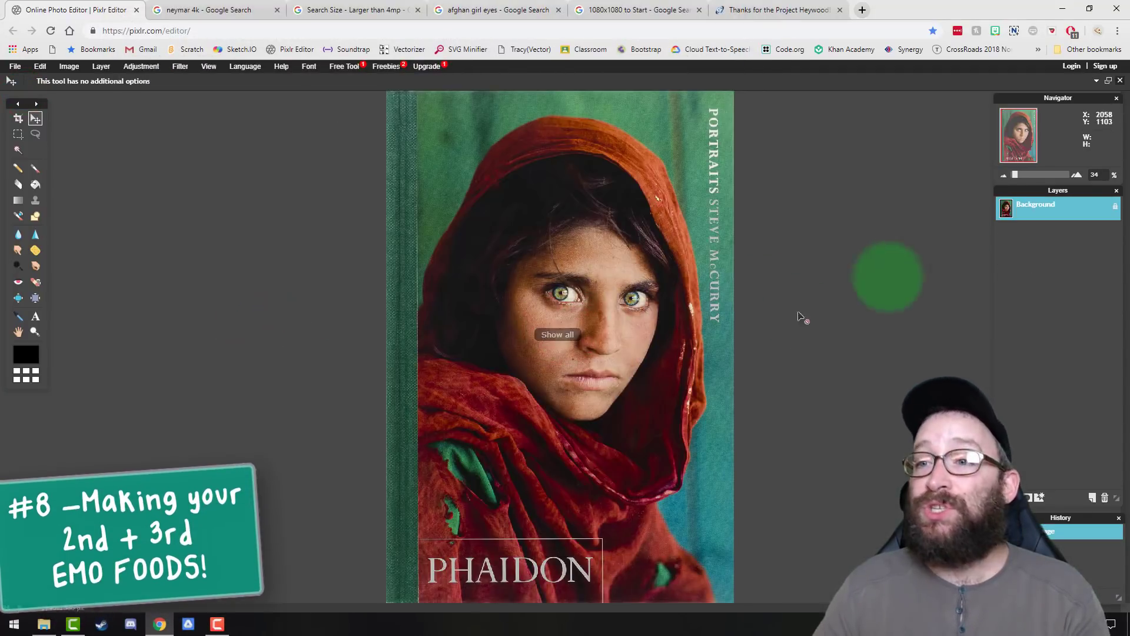
- Lasso loosely around both eyes and the mouth in the portrait, adding each outline to a single selection
{"action": "left_click_drag", "start_coordinate": [1018, 178], "coordinate": [1026, 178]}
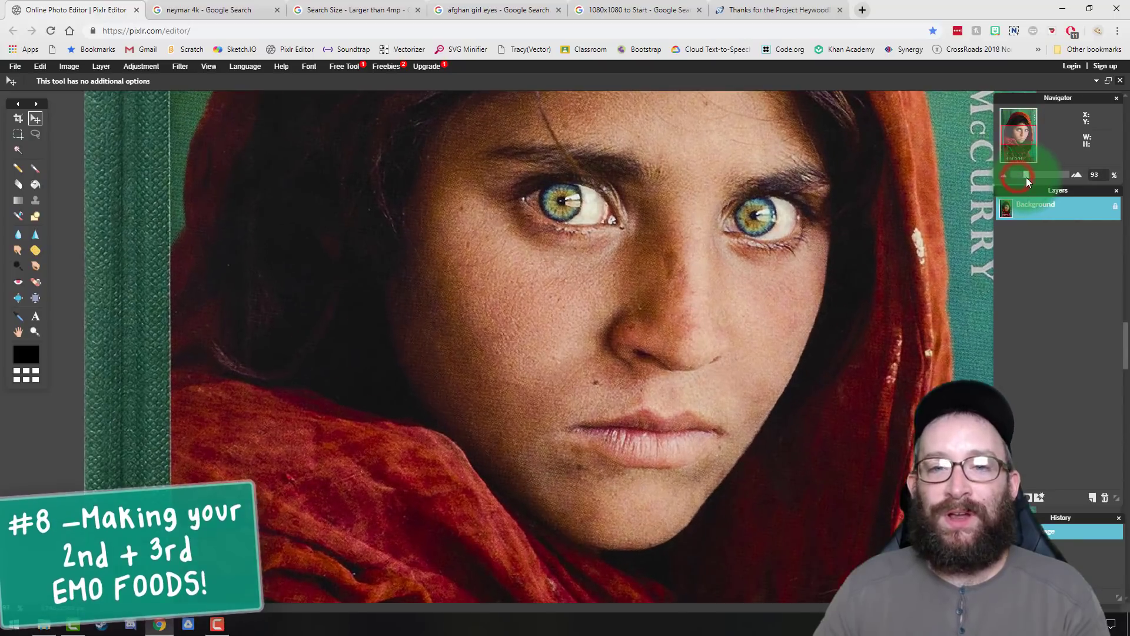
{"action": "left_click", "coordinate": [1020, 137]}
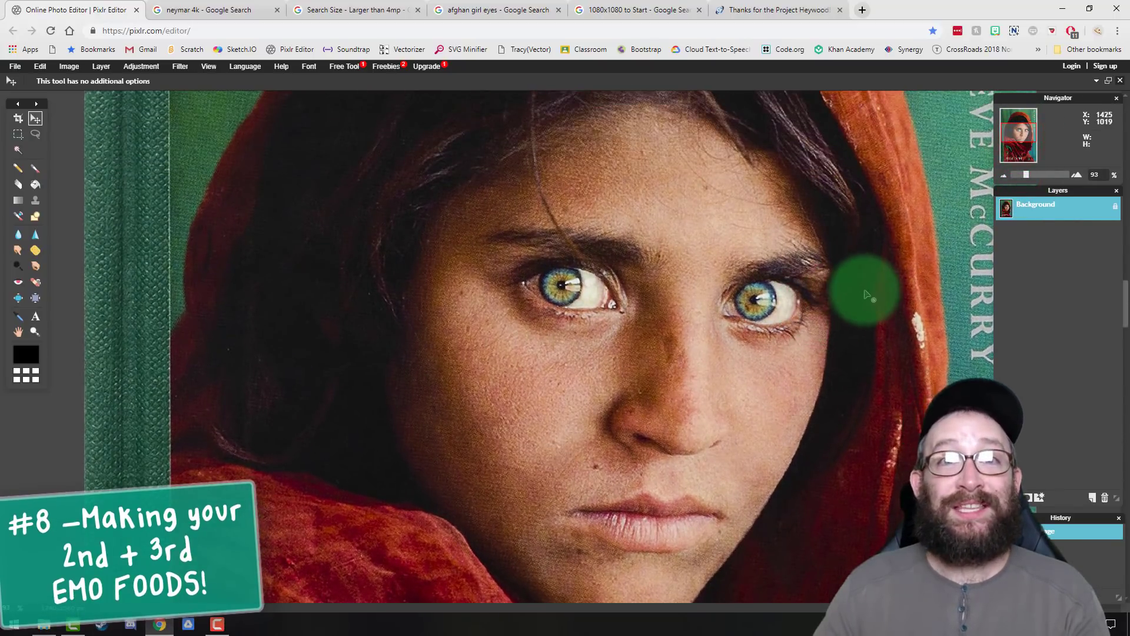
{"action": "left_click", "coordinate": [36, 137]}
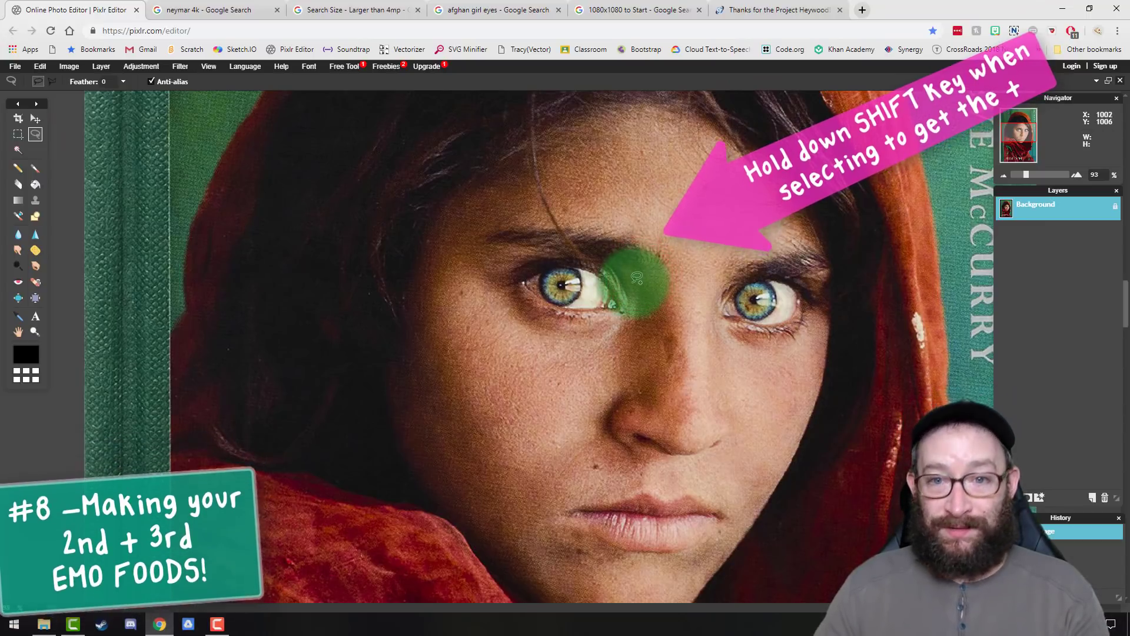
{"action": "left_click", "coordinate": [632, 283], "text": "shift"}
{"action": "mouse_move", "coordinate": [635, 278]}
{"action": "left_mouse_down"}
{"action": "mouse_move", "coordinate": [554, 251]}
{"action": "mouse_move", "coordinate": [498, 277]}
{"action": "mouse_move", "coordinate": [642, 329]}
{"action": "mouse_move", "coordinate": [631, 274]}
{"action": "mouse_move", "coordinate": [749, 259]}
{"action": "mouse_move", "coordinate": [709, 300]}
{"action": "mouse_move", "coordinate": [718, 316]}
{"action": "mouse_move", "coordinate": [781, 337]}
{"action": "mouse_move", "coordinate": [815, 309]}
{"action": "mouse_move", "coordinate": [811, 282]}
{"action": "mouse_move", "coordinate": [792, 267]}
{"action": "mouse_move", "coordinate": [729, 276]}
{"action": "left_mouse_up"}
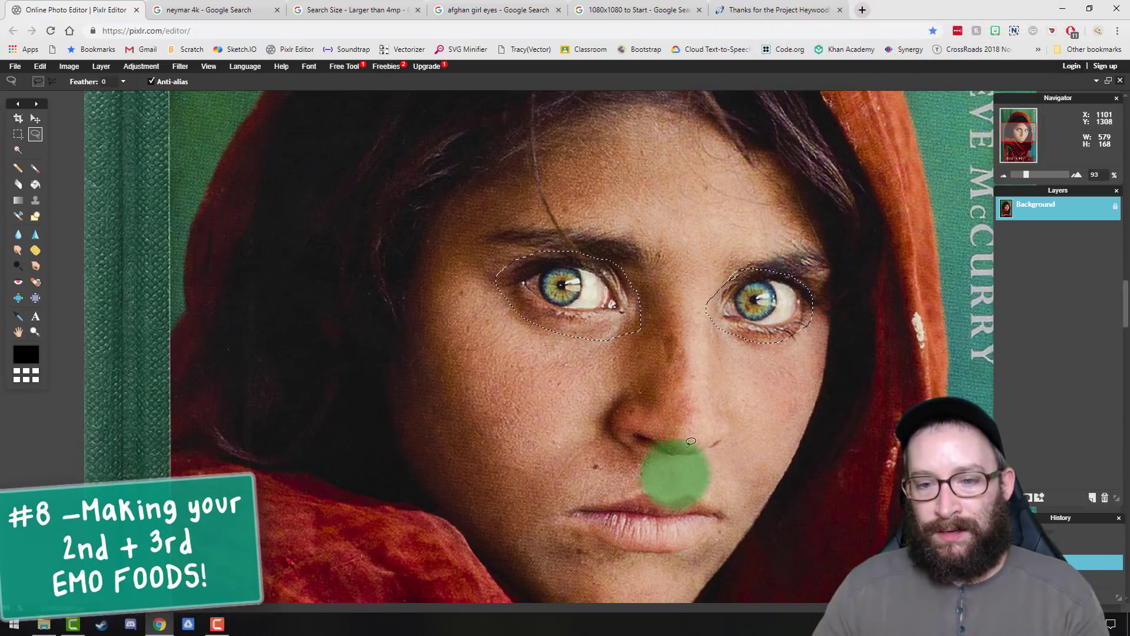
{"action": "left_click", "coordinate": [680, 477]}
{"action": "mouse_move", "coordinate": [585, 477]}
{"action": "left_mouse_down"}
{"action": "mouse_move", "coordinate": [580, 547]}
{"action": "mouse_move", "coordinate": [657, 567]}
{"action": "mouse_move", "coordinate": [706, 554]}
{"action": "left_mouse_up"}
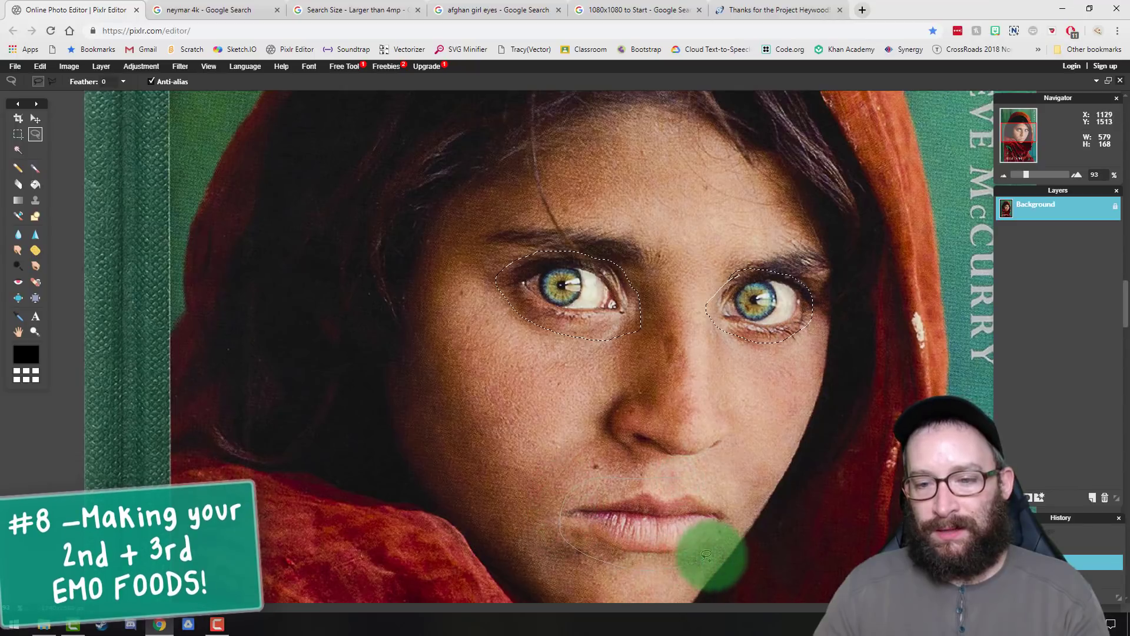
{"action": "left_click_drag", "start_coordinate": [679, 471], "coordinate": [680, 474]}
- Copy the selected eyes and mouth onto a new layer, then unlock and delete the background photo layer
{"action": "key", "text": "ctrl+c"}
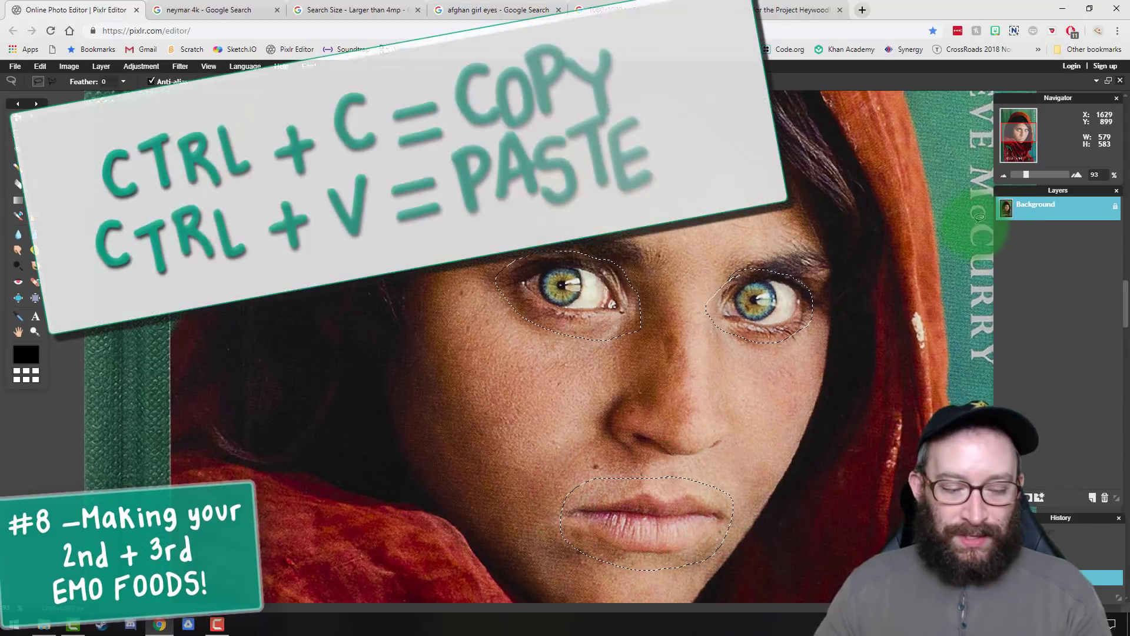
{"action": "key", "text": "ctrl+v"}
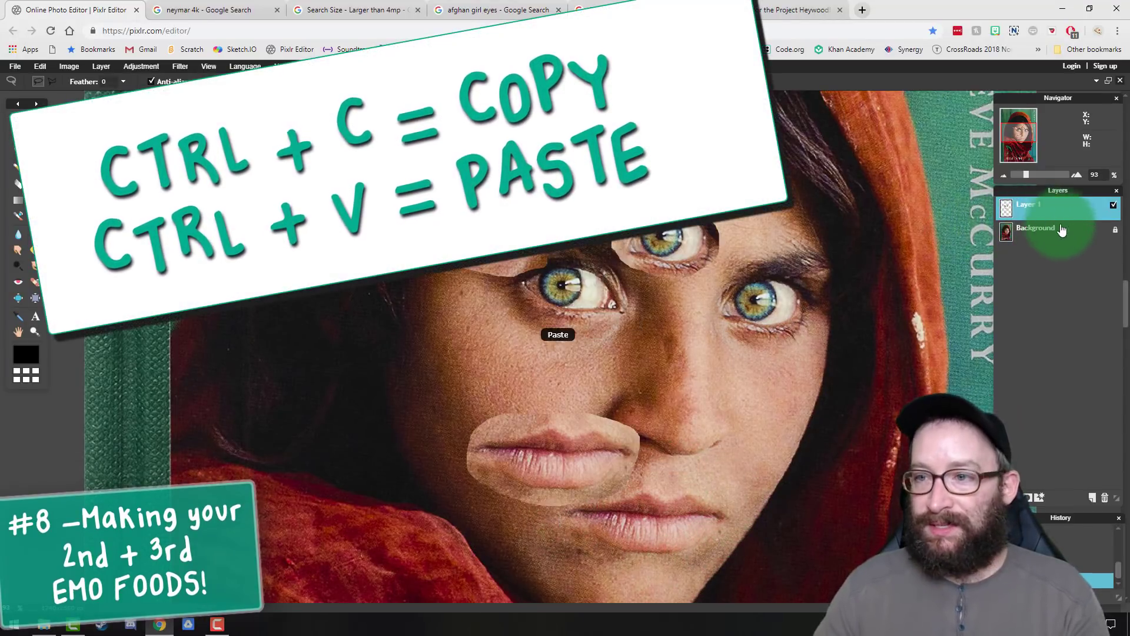
{"action": "left_click", "coordinate": [1109, 230]}
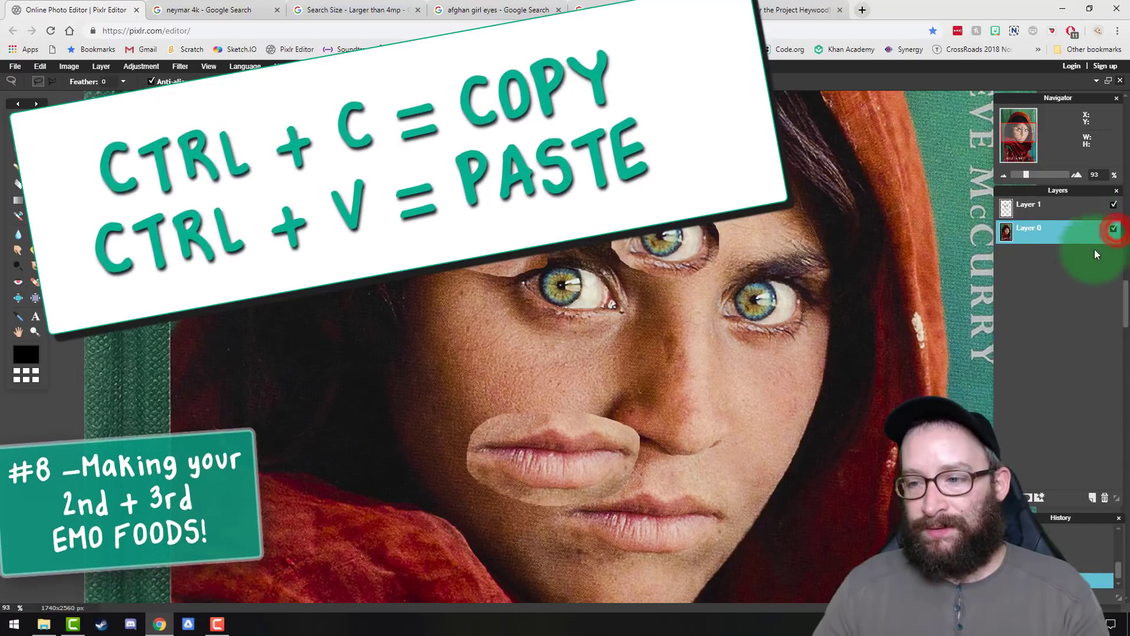
{"action": "left_click", "coordinate": [1105, 498]}
- Crop the image closely around the cut-out eyes and mouth, to about 708 × 660 pixels
{"action": "left_click", "coordinate": [20, 119]}
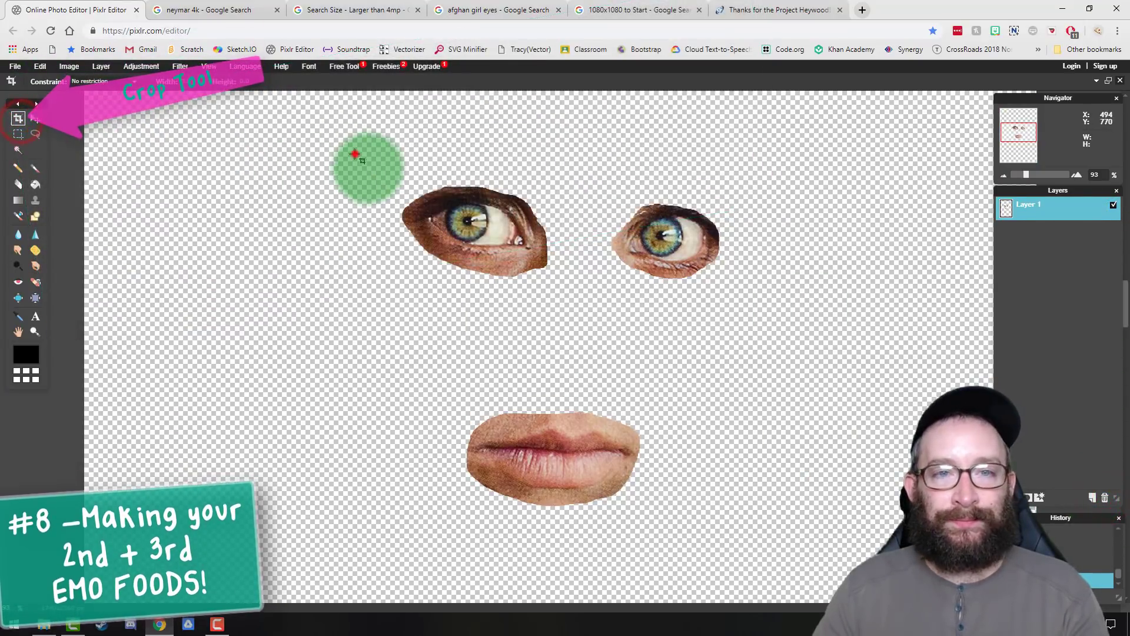
{"action": "left_click_drag", "start_coordinate": [355, 154], "coordinate": [640, 436]}
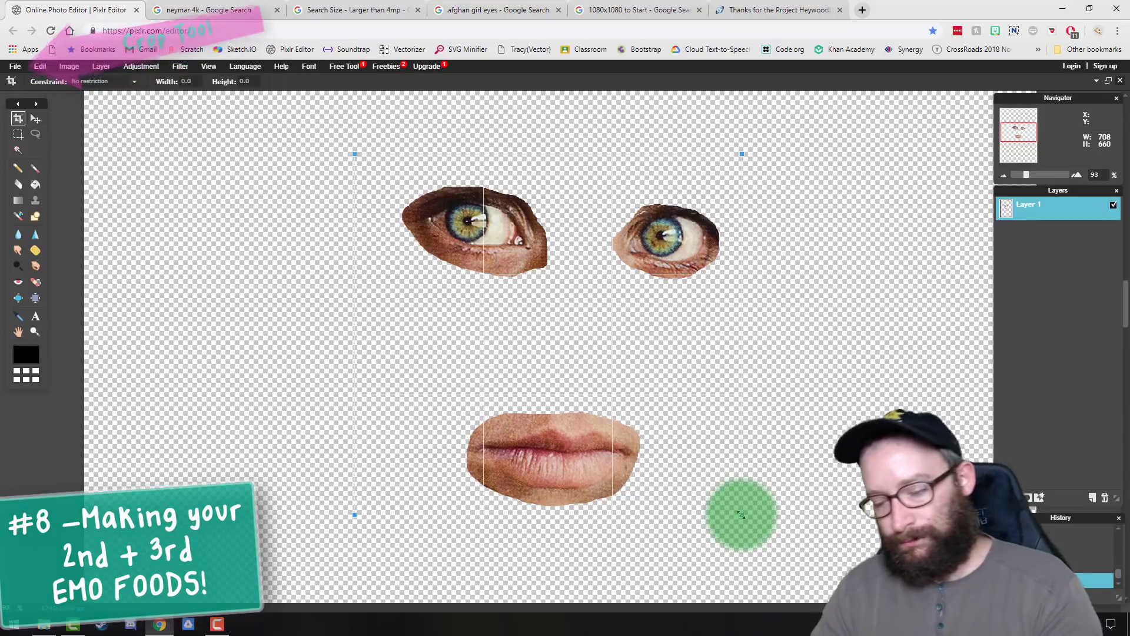
{"action": "key", "text": "Return"}
- Save the cut-out as a transparent, full-quality PNG named FamousAfghanGirlEyes PNG in the 7 - EmoFood folder
{"action": "left_click", "coordinate": [15, 66]}
{"action": "left_click", "coordinate": [33, 120]}
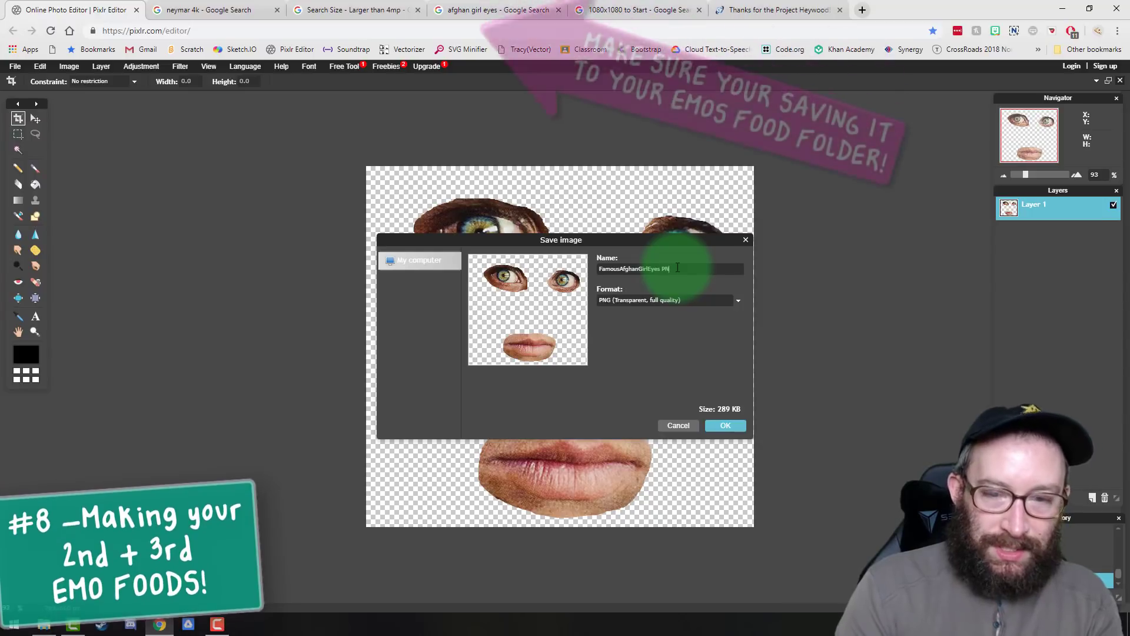
{"action": "left_click", "coordinate": [726, 425]}
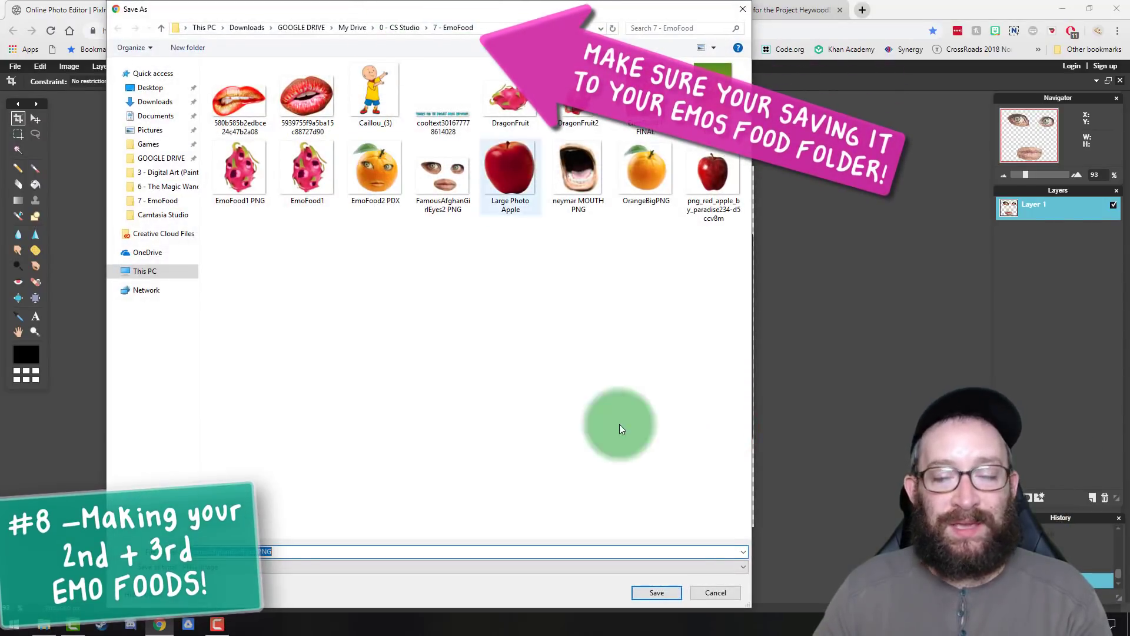
{"action": "left_click", "coordinate": [580, 361]}
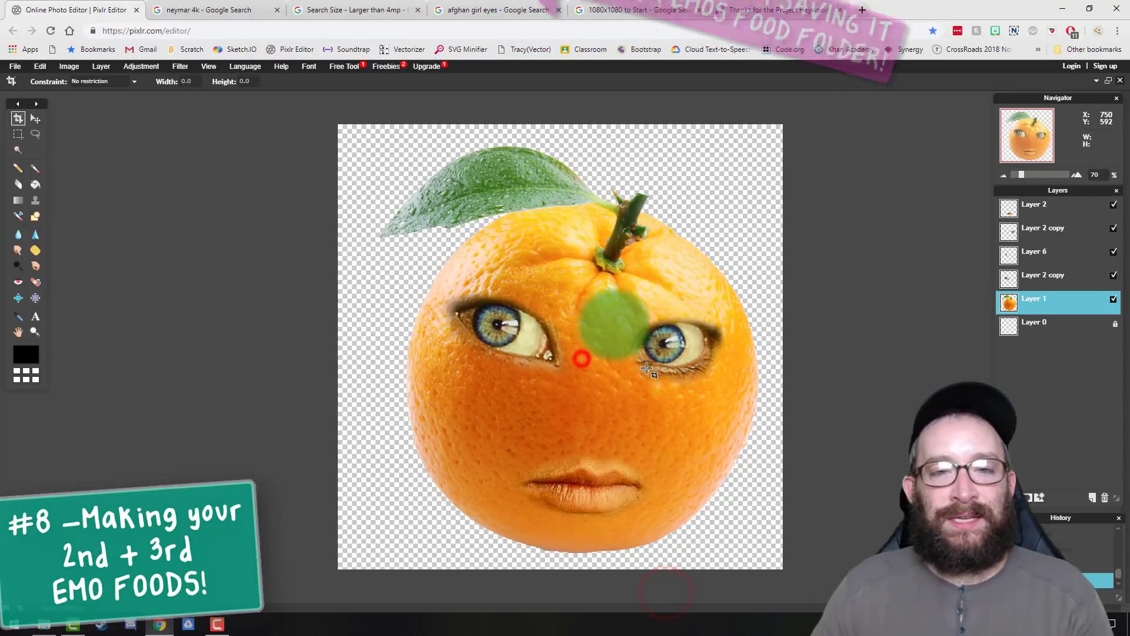
- Open the eyes-and-mouth cut-out as a new layer on top of the orange
{"action": "left_click", "coordinate": [1029, 206]}
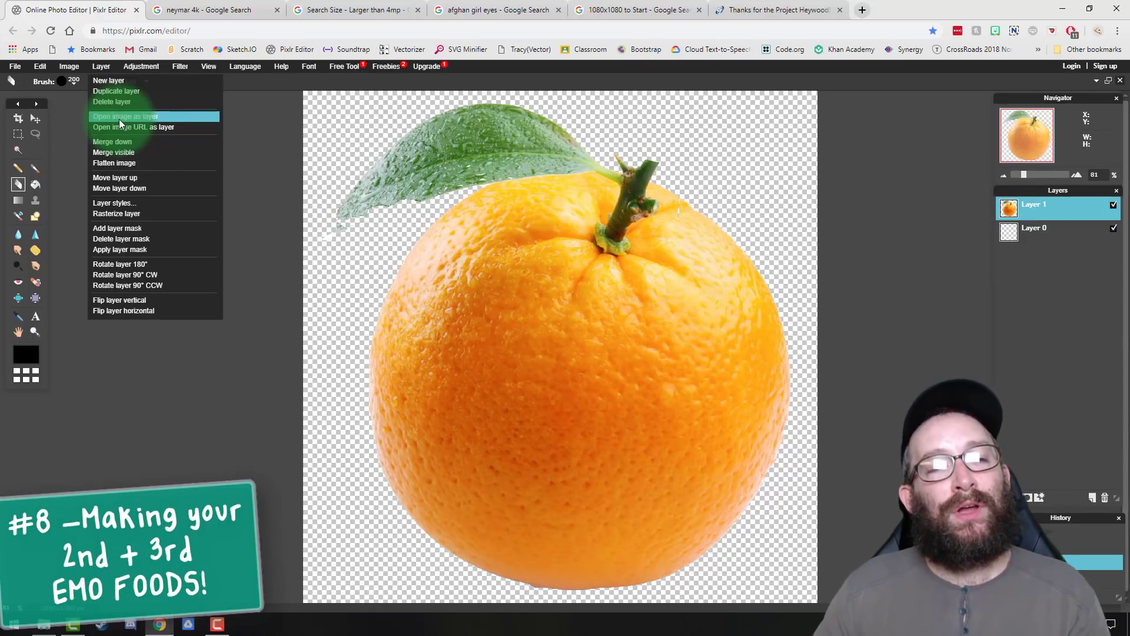
{"action": "left_click", "coordinate": [118, 119]}
{"action": "double_click", "coordinate": [625, 245]}
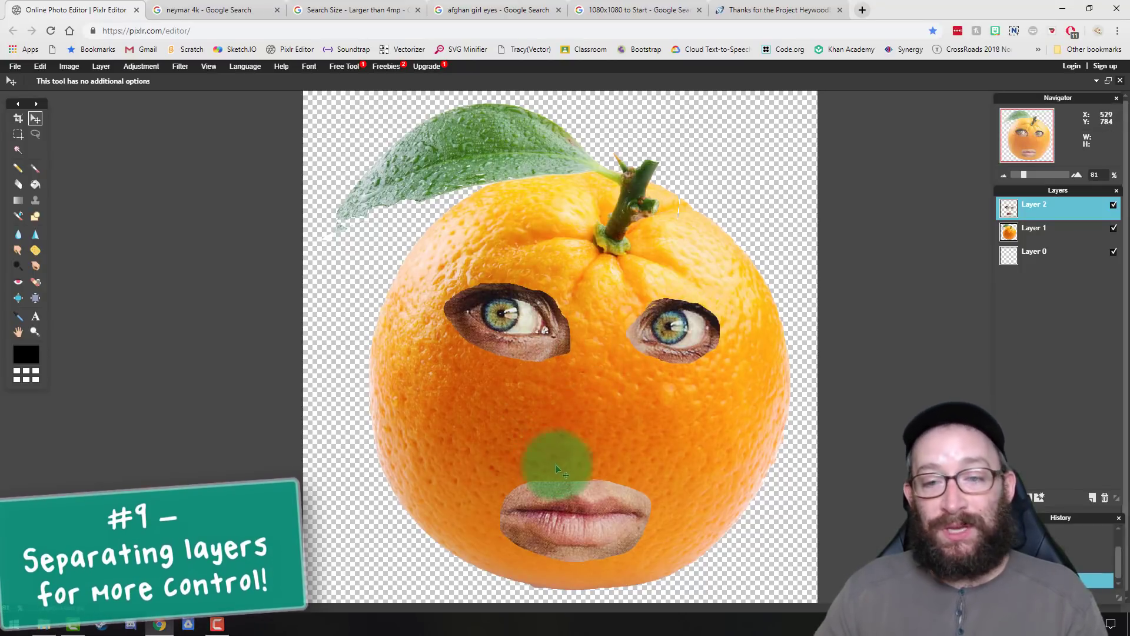
- Duplicate the facial features layer twice so there are three identical copies above the orange
{"action": "left_click", "coordinate": [1113, 206]}
{"action": "left_click", "coordinate": [1115, 208]}
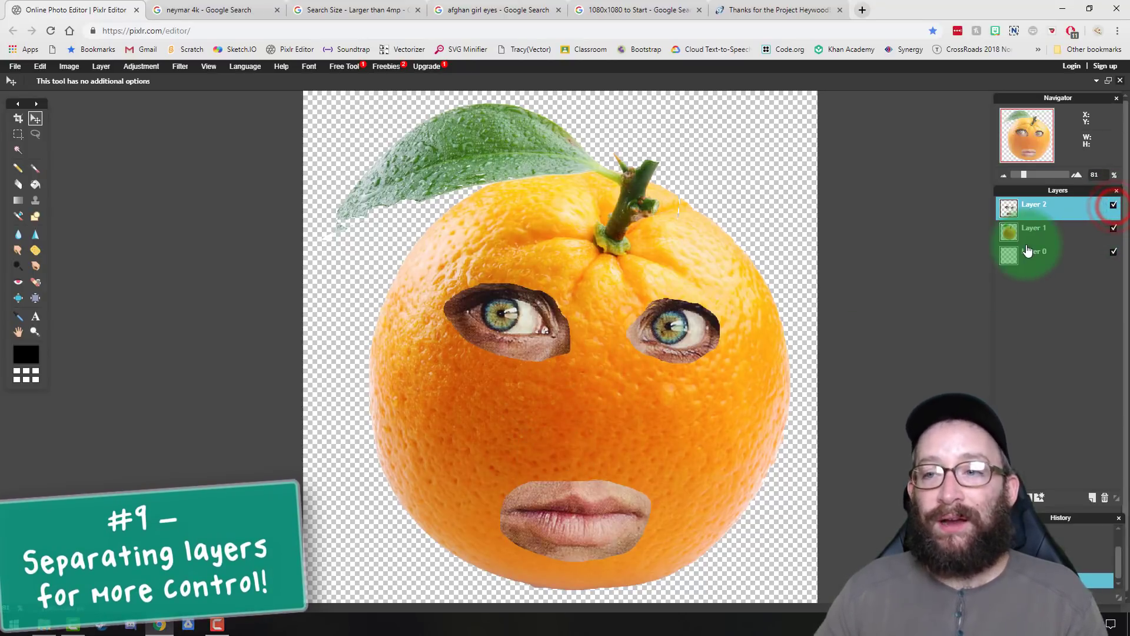
{"action": "right_click", "coordinate": [1038, 217]}
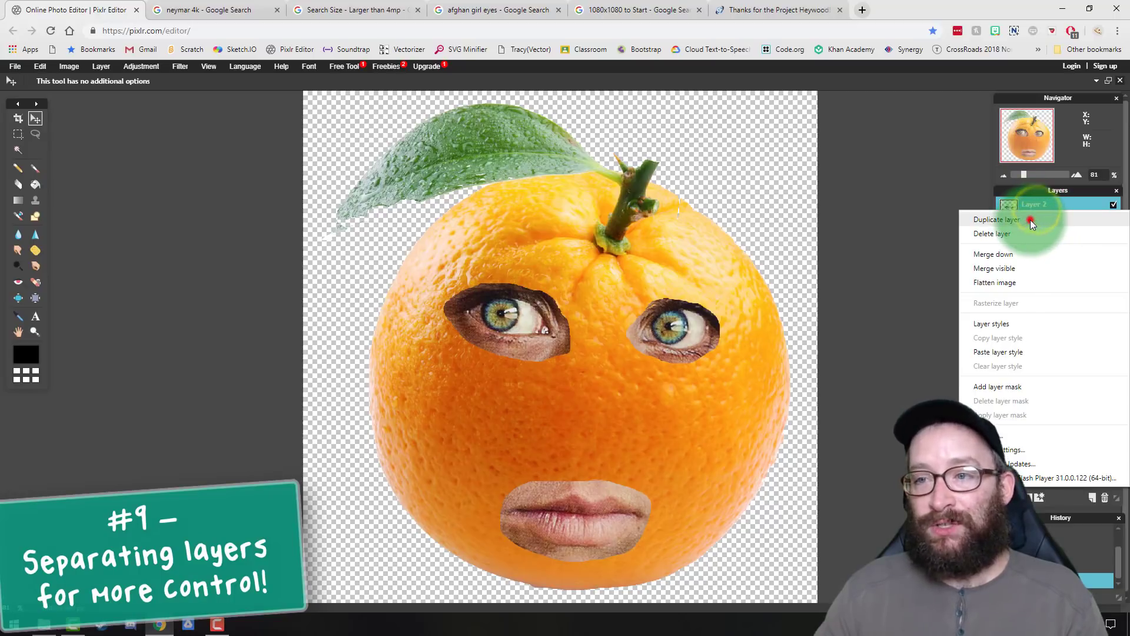
{"action": "left_click", "coordinate": [1030, 219]}
{"action": "right_click", "coordinate": [1036, 214]}
{"action": "left_click", "coordinate": [1036, 216]}
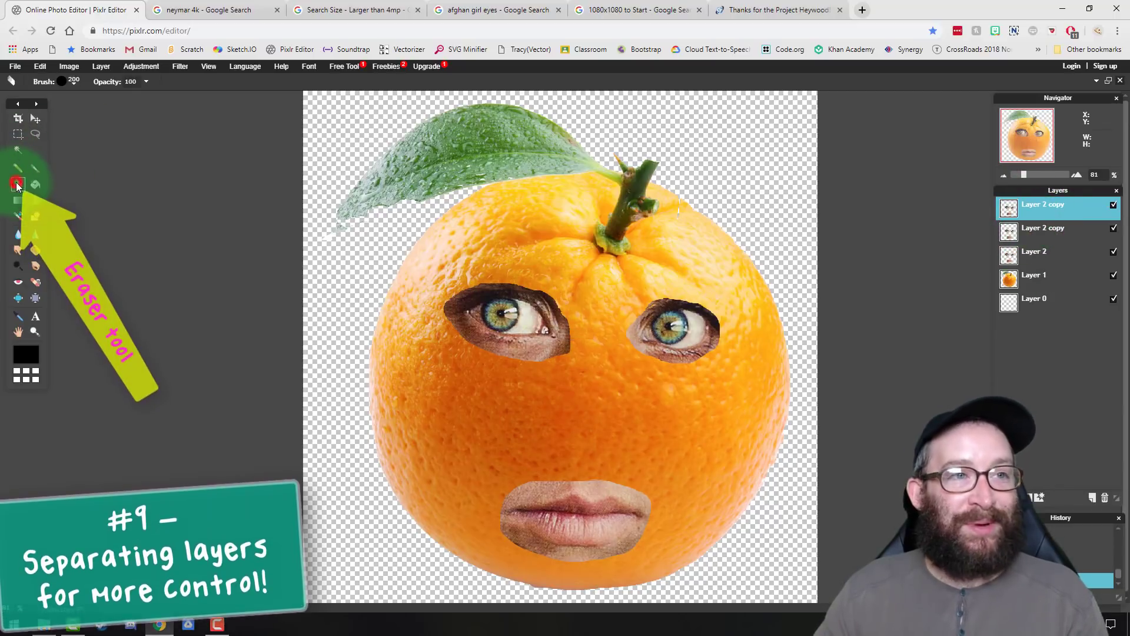
- Erase with a hard 200 px brush so the three feature layers hold one eye, the other eye and the mouth separately
{"action": "left_click", "coordinate": [74, 82]}
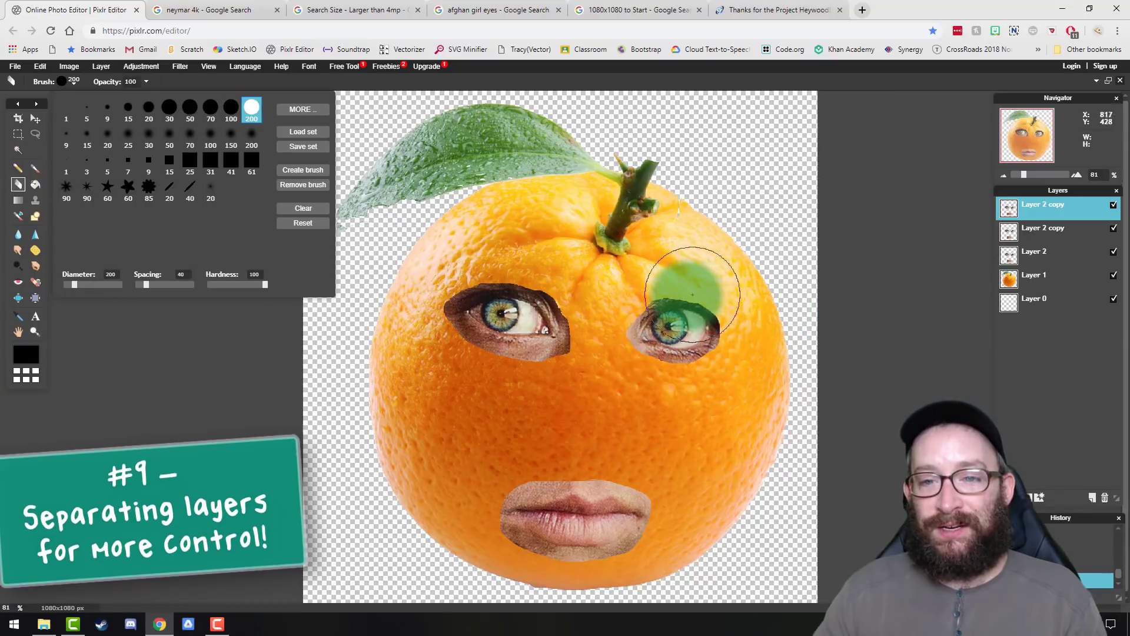
{"action": "left_click", "coordinate": [677, 332]}
{"action": "mouse_move", "coordinate": [676, 333]}
{"action": "left_mouse_down"}
{"action": "mouse_move", "coordinate": [676, 364]}
{"action": "mouse_move", "coordinate": [635, 481]}
{"action": "mouse_move", "coordinate": [603, 516]}
{"action": "mouse_move", "coordinate": [511, 505]}
{"action": "mouse_move", "coordinate": [589, 523]}
{"action": "mouse_move", "coordinate": [618, 514]}
{"action": "left_mouse_up"}
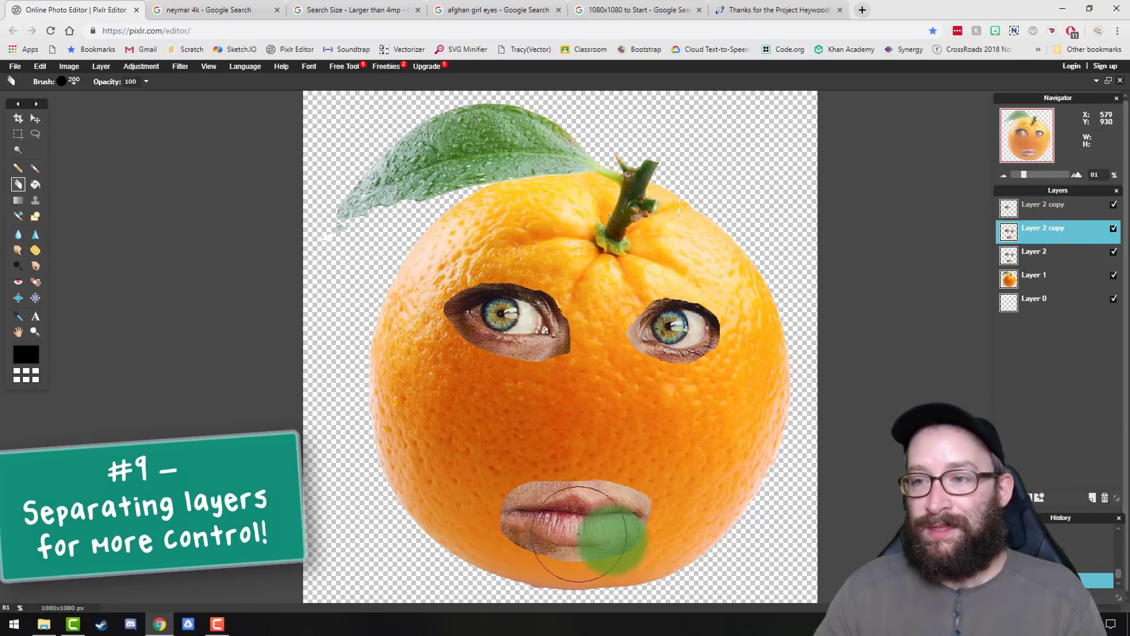
{"action": "left_click", "coordinate": [1051, 255]}
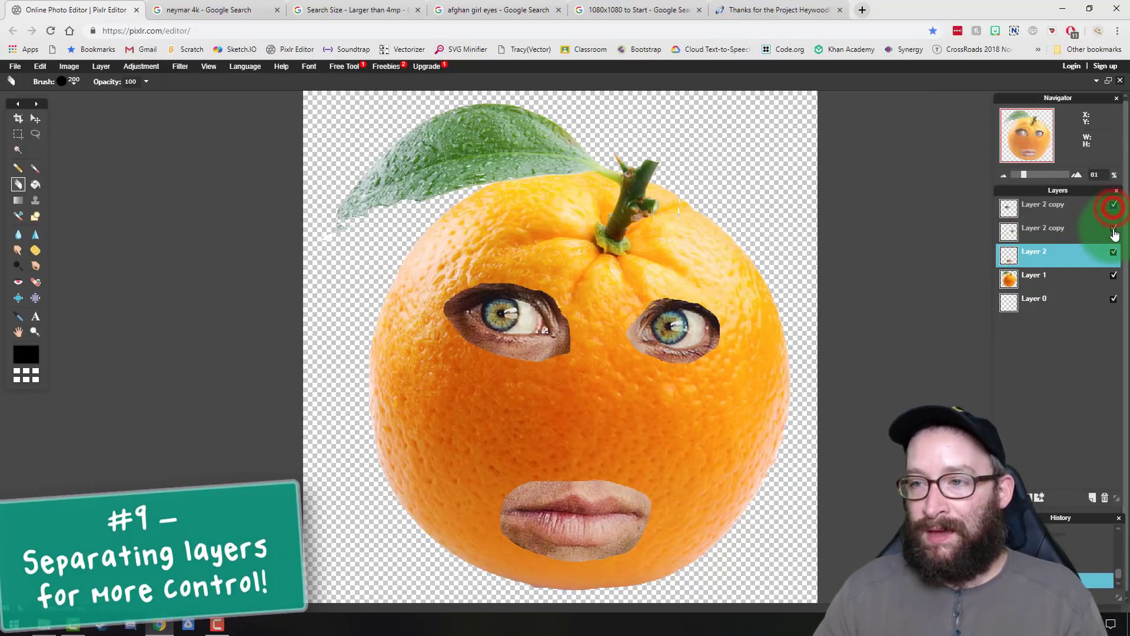
{"action": "left_click", "coordinate": [1115, 254]}
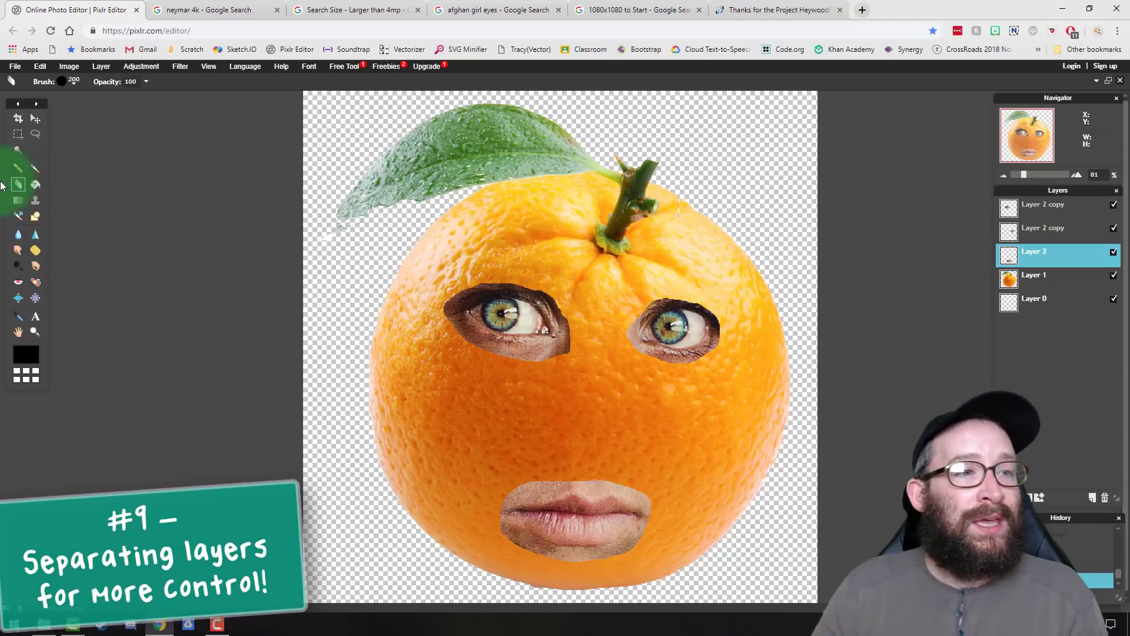
- Blend the mouth into the orange by erasing the surrounding skin with a soft 150 px eraser at 34 opacity
{"action": "left_click", "coordinate": [74, 81]}
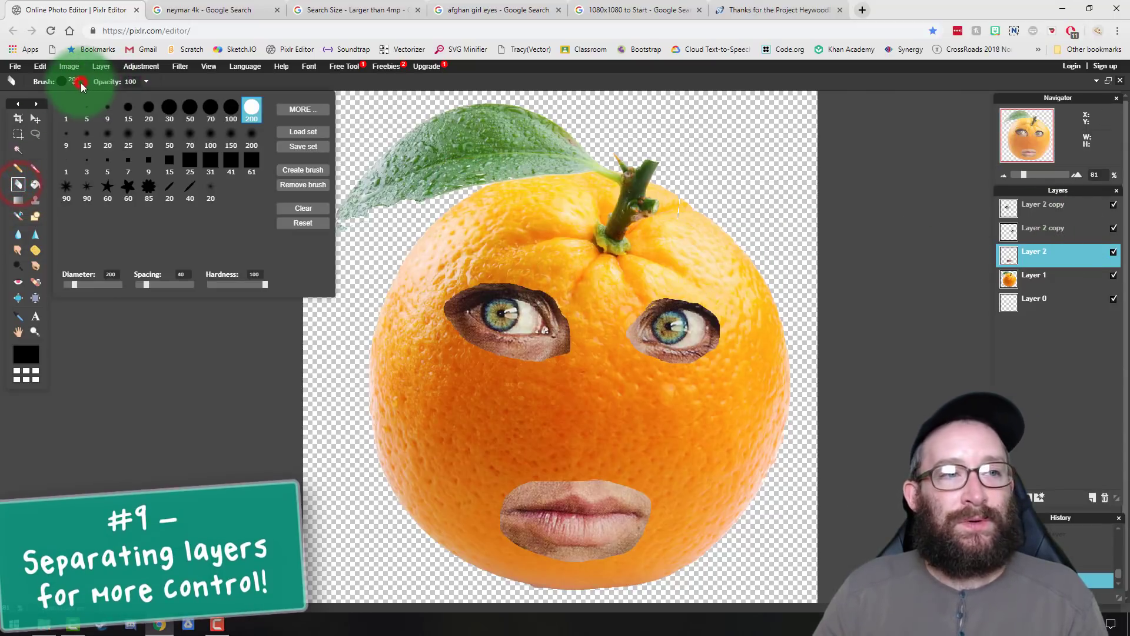
{"action": "left_click", "coordinate": [230, 108]}
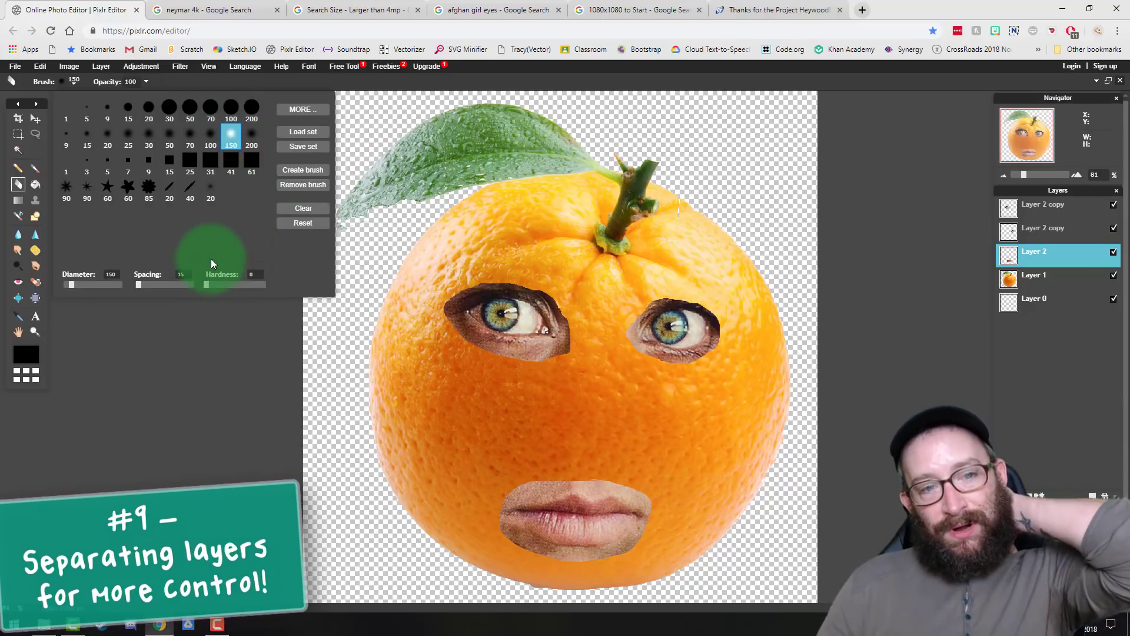
{"action": "left_click", "coordinate": [145, 84]}
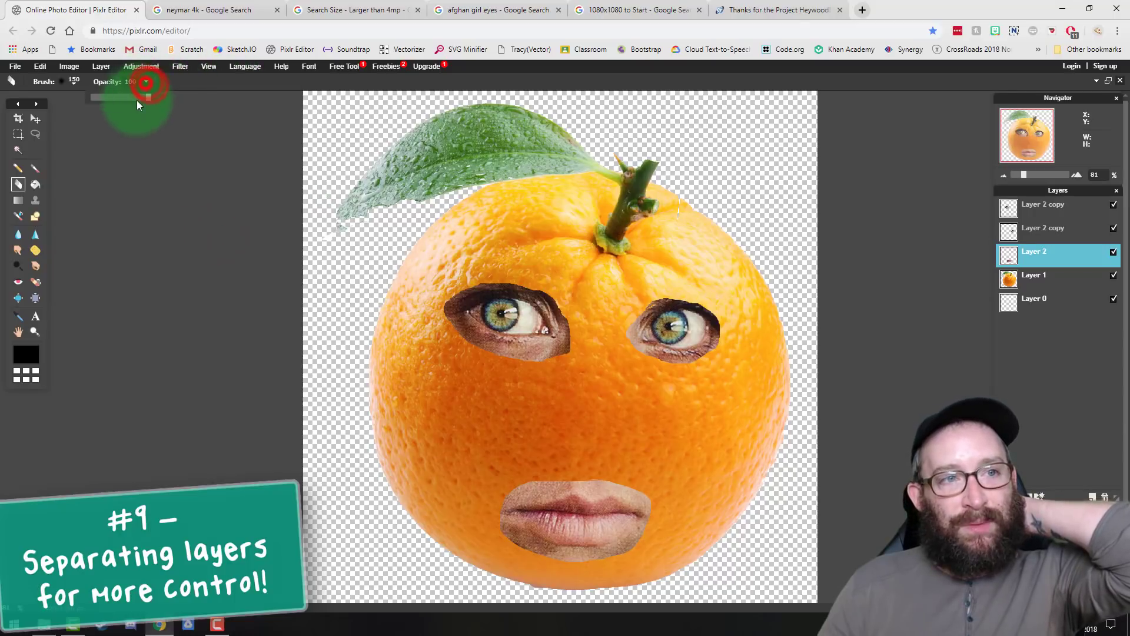
{"action": "left_click_drag", "start_coordinate": [132, 98], "coordinate": [114, 98]}
{"action": "mouse_move", "coordinate": [1024, 175]}
{"action": "left_mouse_down"}
{"action": "mouse_move", "coordinate": [1038, 175]}
{"action": "mouse_move", "coordinate": [1030, 153]}
{"action": "left_mouse_up"}
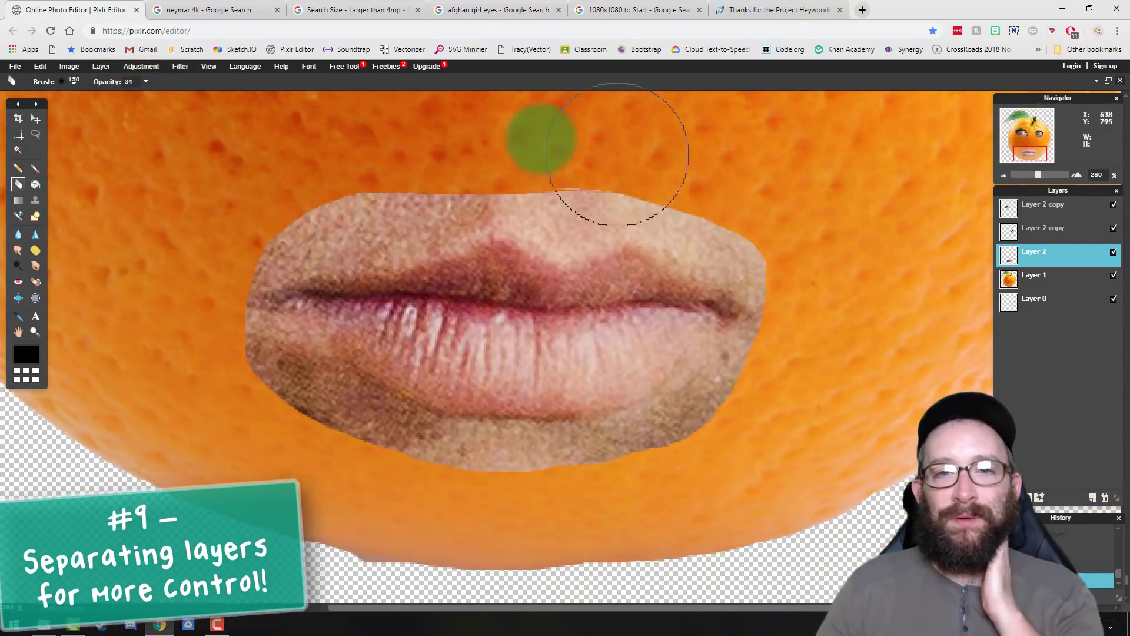
{"action": "mouse_move", "coordinate": [547, 129]}
{"action": "left_mouse_down"}
{"action": "mouse_move", "coordinate": [723, 148]}
{"action": "mouse_move", "coordinate": [825, 167]}
{"action": "mouse_move", "coordinate": [851, 184]}
{"action": "left_mouse_up"}
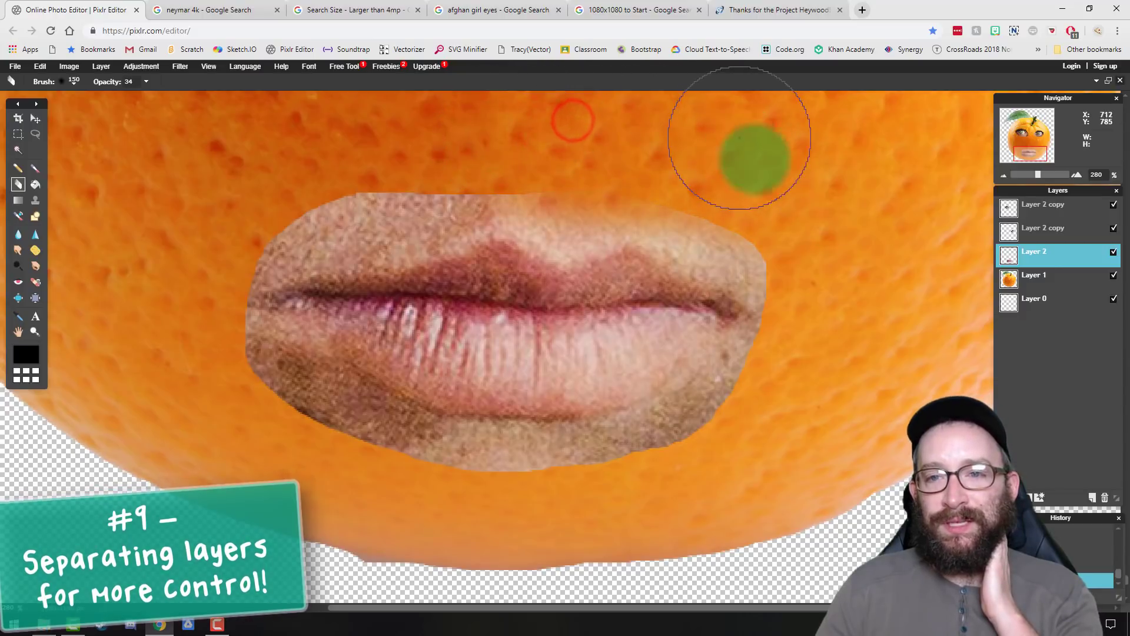
{"action": "mouse_move", "coordinate": [739, 138]}
{"action": "left_mouse_down"}
{"action": "mouse_move", "coordinate": [612, 125]}
{"action": "mouse_move", "coordinate": [320, 135]}
{"action": "left_mouse_up"}
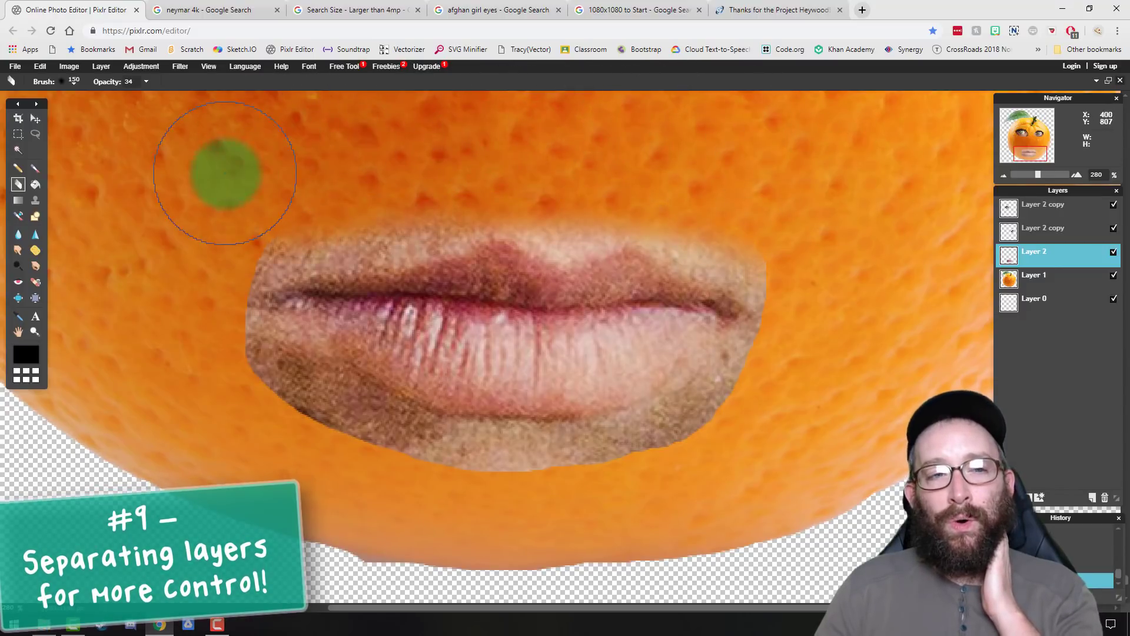
{"action": "left_click_drag", "start_coordinate": [188, 301], "coordinate": [184, 327]}
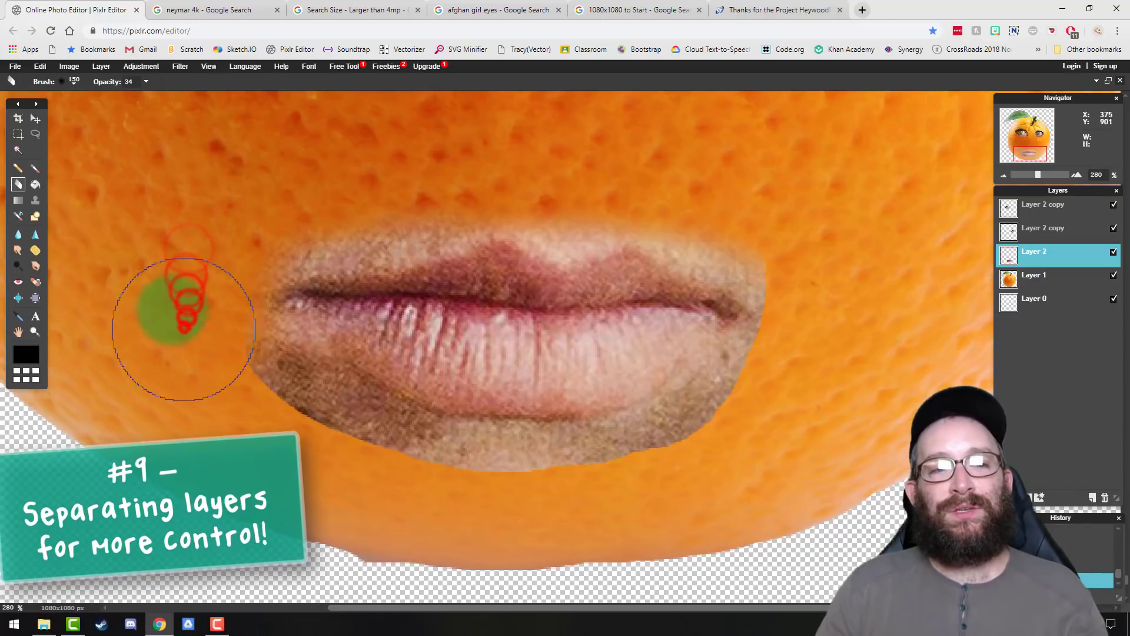
{"action": "mouse_move", "coordinate": [221, 211]}
{"action": "left_mouse_down"}
{"action": "mouse_move", "coordinate": [179, 330]}
{"action": "mouse_move", "coordinate": [339, 486]}
{"action": "left_mouse_up"}
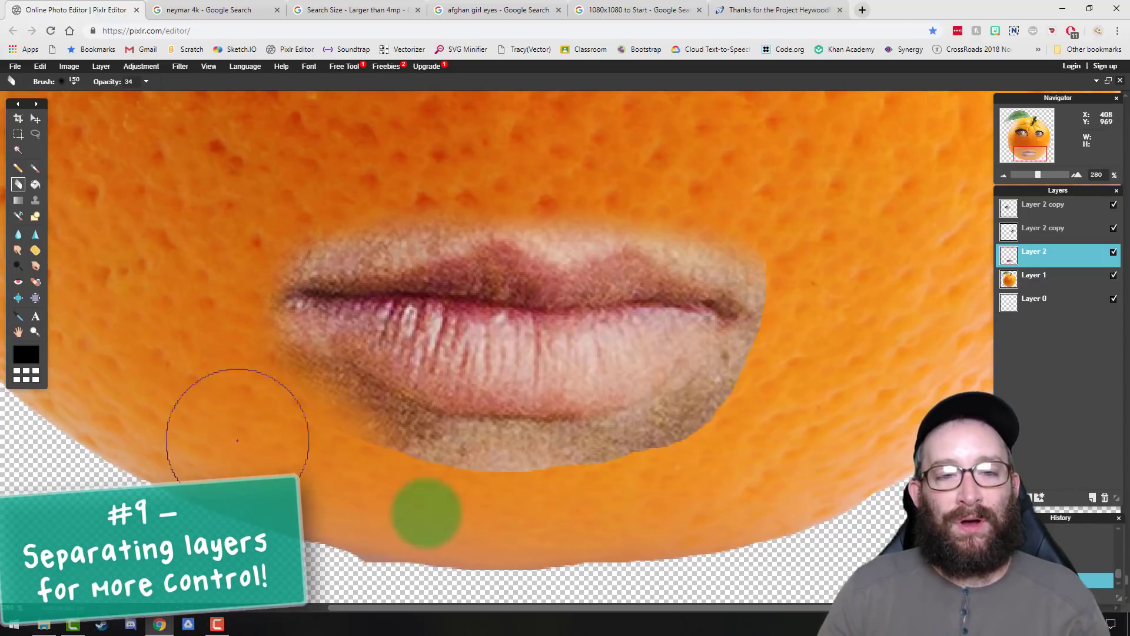
{"action": "mouse_move", "coordinate": [426, 513]}
{"action": "left_mouse_down"}
{"action": "mouse_move", "coordinate": [396, 522]}
{"action": "mouse_move", "coordinate": [646, 522]}
{"action": "mouse_move", "coordinate": [832, 209]}
{"action": "left_mouse_up"}
{"action": "left_click", "coordinate": [599, 134]}
{"action": "left_click", "coordinate": [558, 142]}
{"action": "left_click", "coordinate": [457, 149]}
{"action": "left_click", "coordinate": [428, 151]}
{"action": "left_click", "coordinate": [404, 153]}
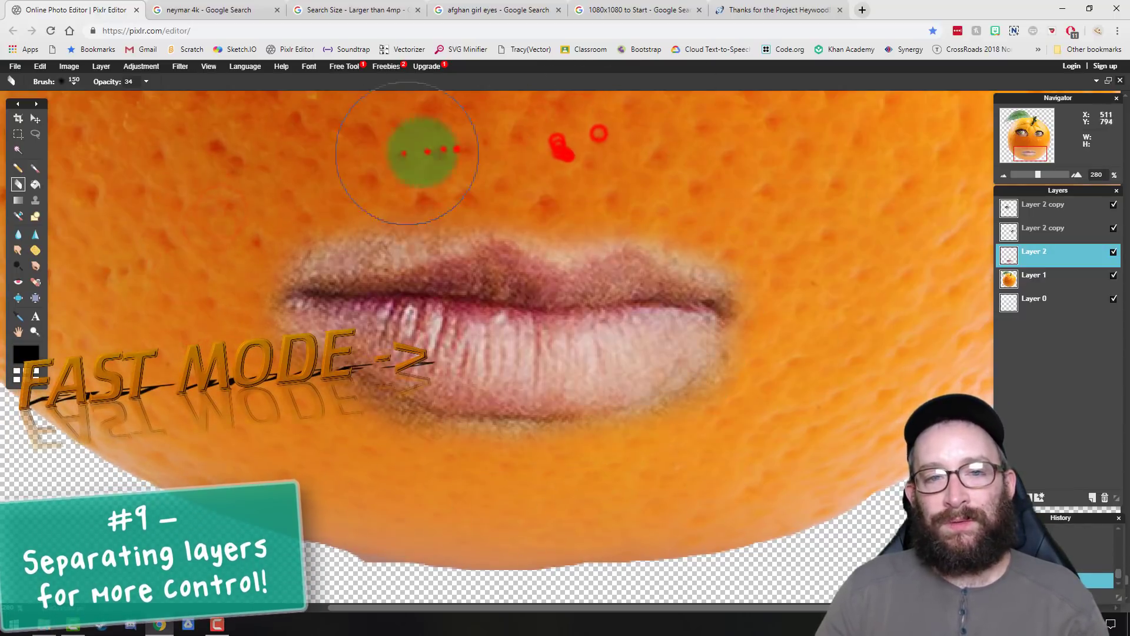
- Adjust the mouth layer's color balance toward orange, raising the red offset and lowering the blue offset
{"action": "left_click_drag", "start_coordinate": [1037, 174], "coordinate": [1026, 175]}
{"action": "left_click", "coordinate": [144, 67]}
{"action": "left_click", "coordinate": [157, 100]}
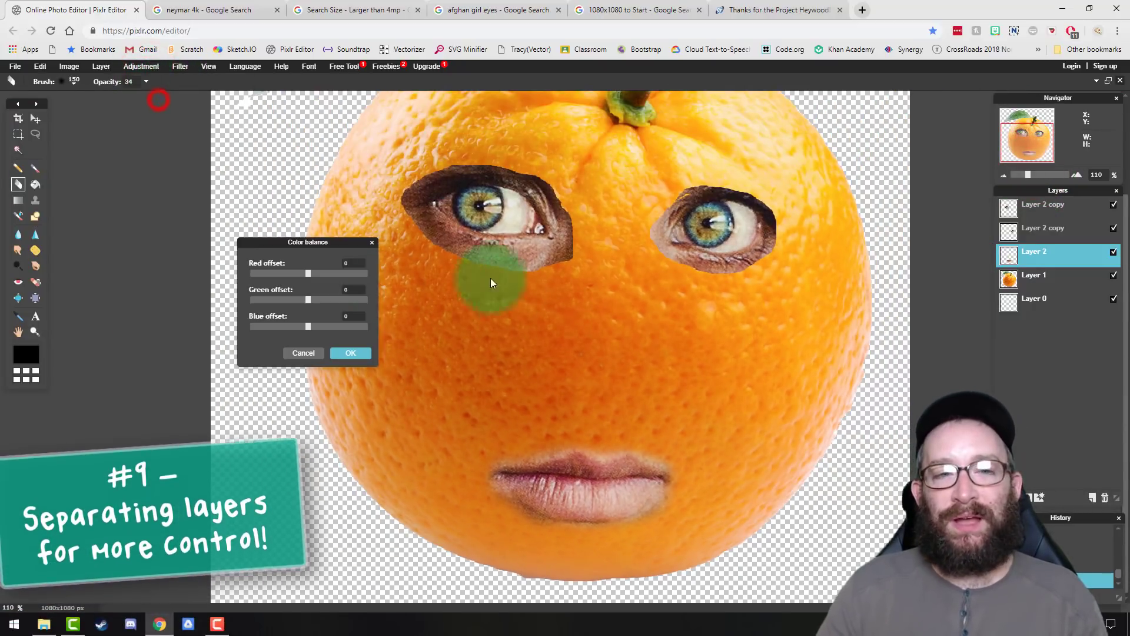
{"action": "left_click_drag", "start_coordinate": [290, 325], "coordinate": [291, 301]}
{"action": "left_click_drag", "start_coordinate": [308, 273], "coordinate": [312, 273]}
{"action": "left_click_drag", "start_coordinate": [269, 326], "coordinate": [259, 326]}
{"action": "left_click", "coordinate": [349, 353]}
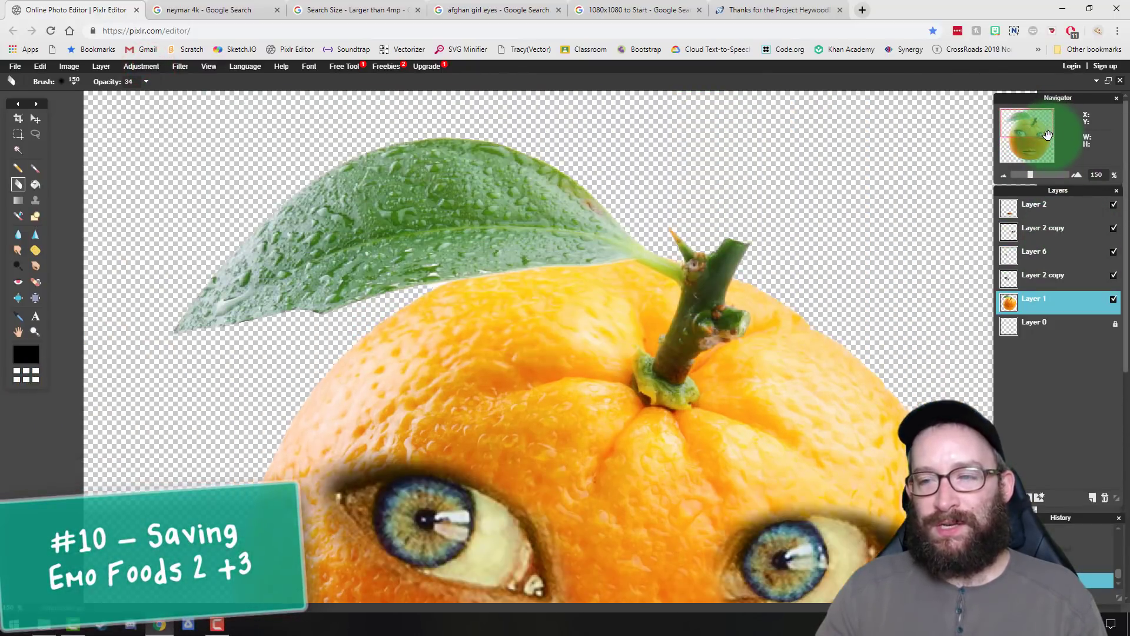
- Save the finished orange face as a layered Pixlr image named EmoFood2 PXD
{"action": "left_click_drag", "start_coordinate": [1042, 157], "coordinate": [1023, 175]}
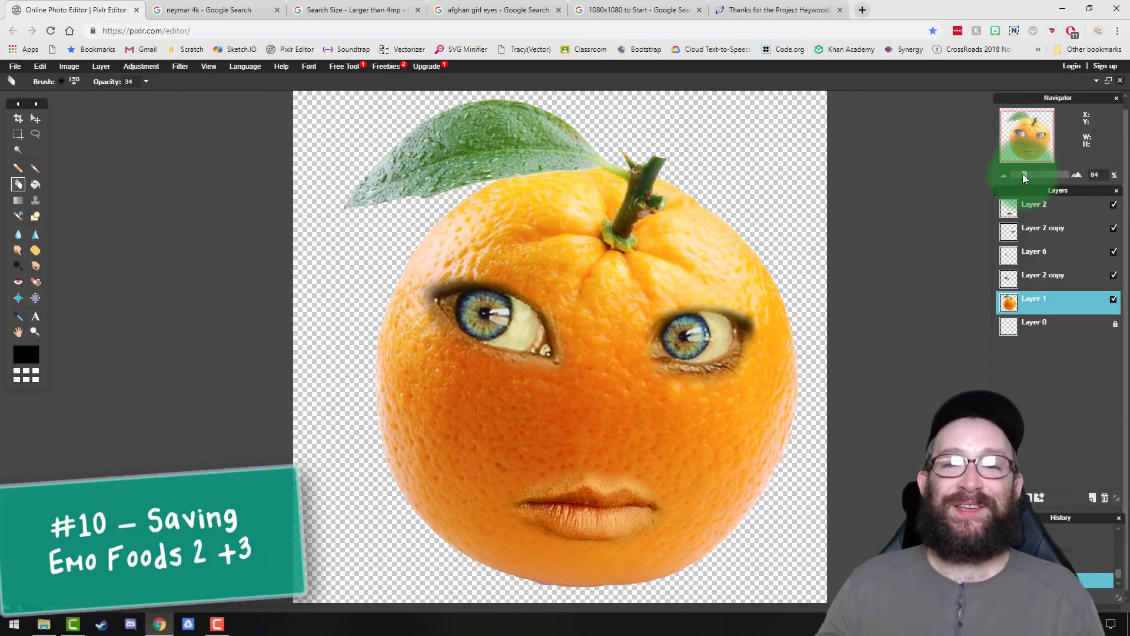
{"action": "left_click", "coordinate": [16, 68]}
{"action": "left_click", "coordinate": [27, 115]}
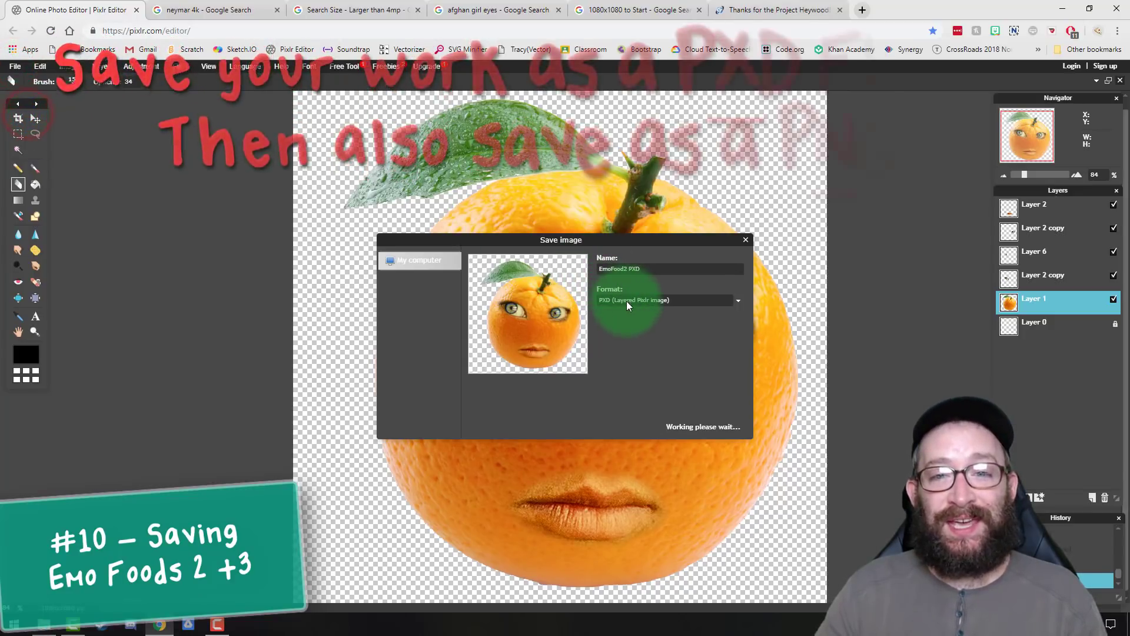
{"action": "left_click", "coordinate": [648, 268]}
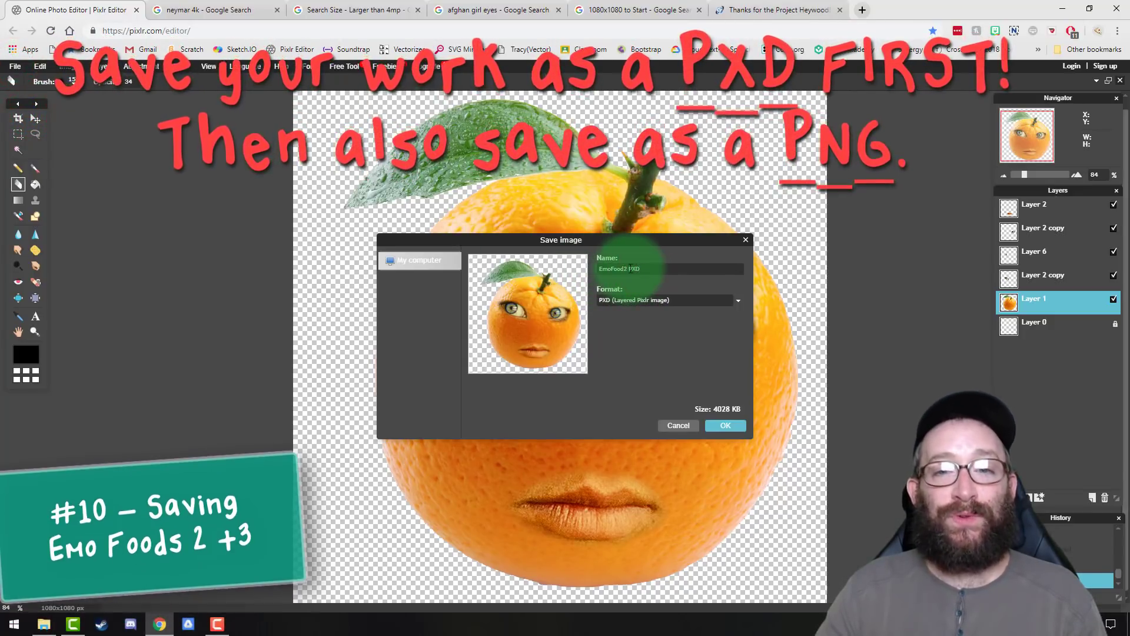
{"action": "left_click", "coordinate": [728, 425]}
- Save the orange face again as a transparent, full-quality PNG named EmoFood2 PNG
{"action": "left_click", "coordinate": [15, 66]}
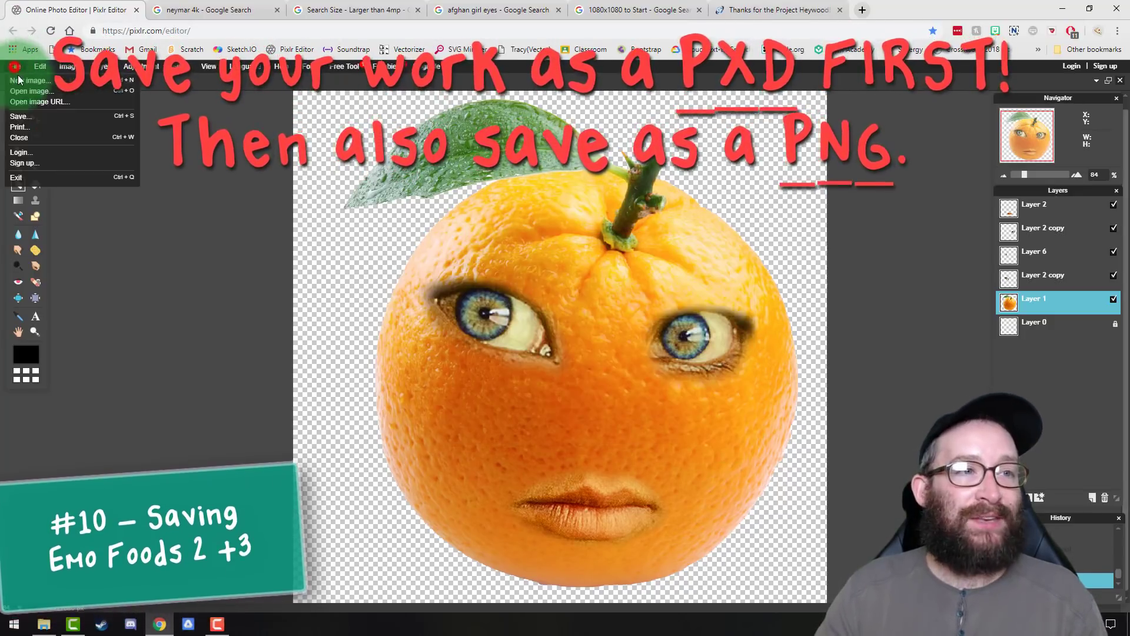
{"action": "left_click", "coordinate": [21, 116]}
{"action": "left_click", "coordinate": [645, 301]}
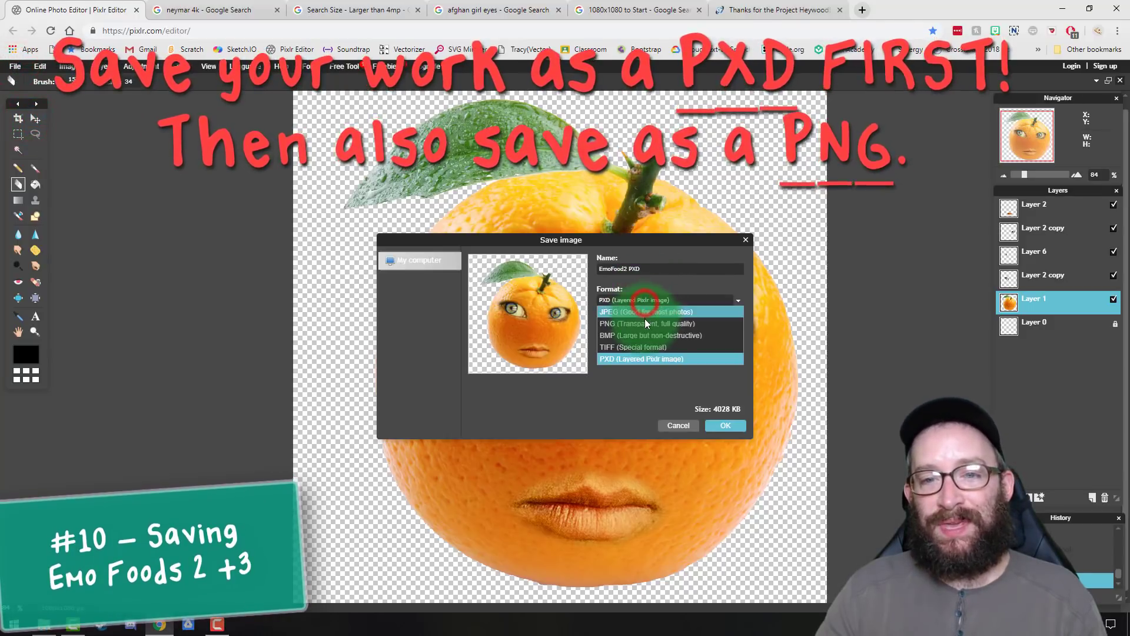
{"action": "left_click", "coordinate": [644, 323]}
{"action": "left_click", "coordinate": [639, 269]}
{"action": "key", "text": "BackSpace"}
{"action": "key", "text": "BackSpace"}
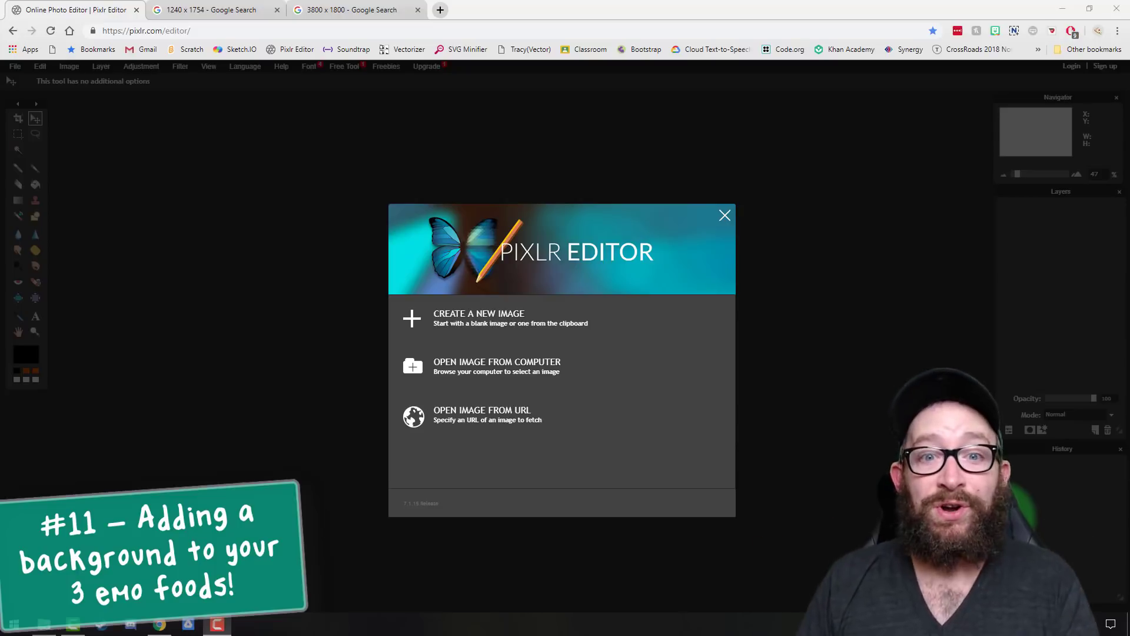
- Create a new transparent image 1240 pixels wide and 1754 pixels high
{"action": "left_click", "coordinate": [465, 321]}
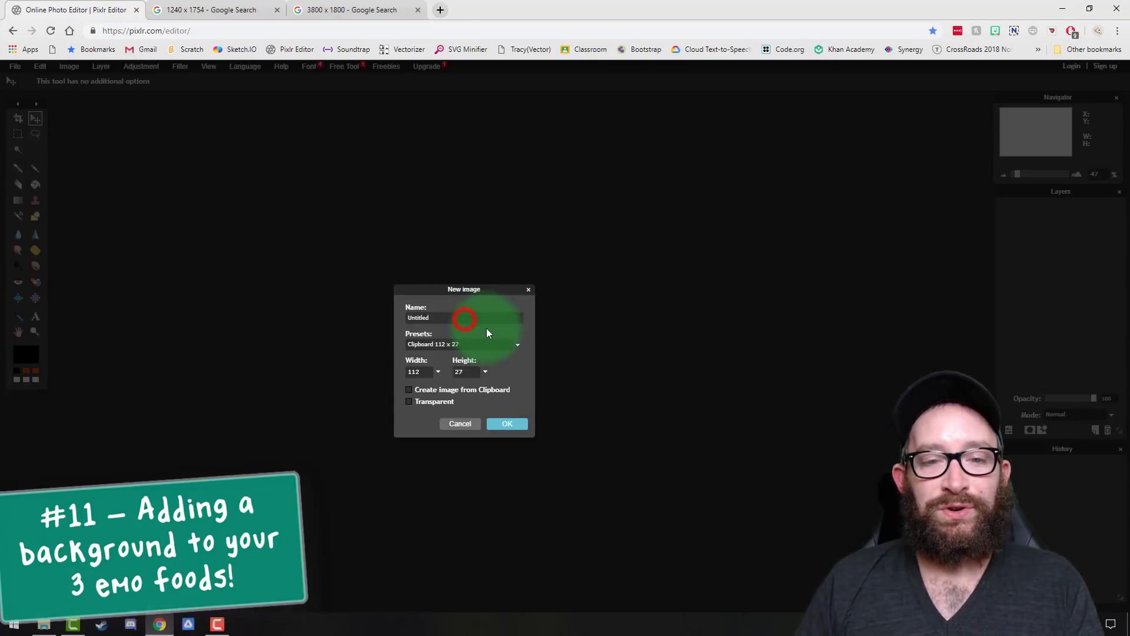
{"action": "left_click_drag", "start_coordinate": [422, 371], "coordinate": [403, 371]}
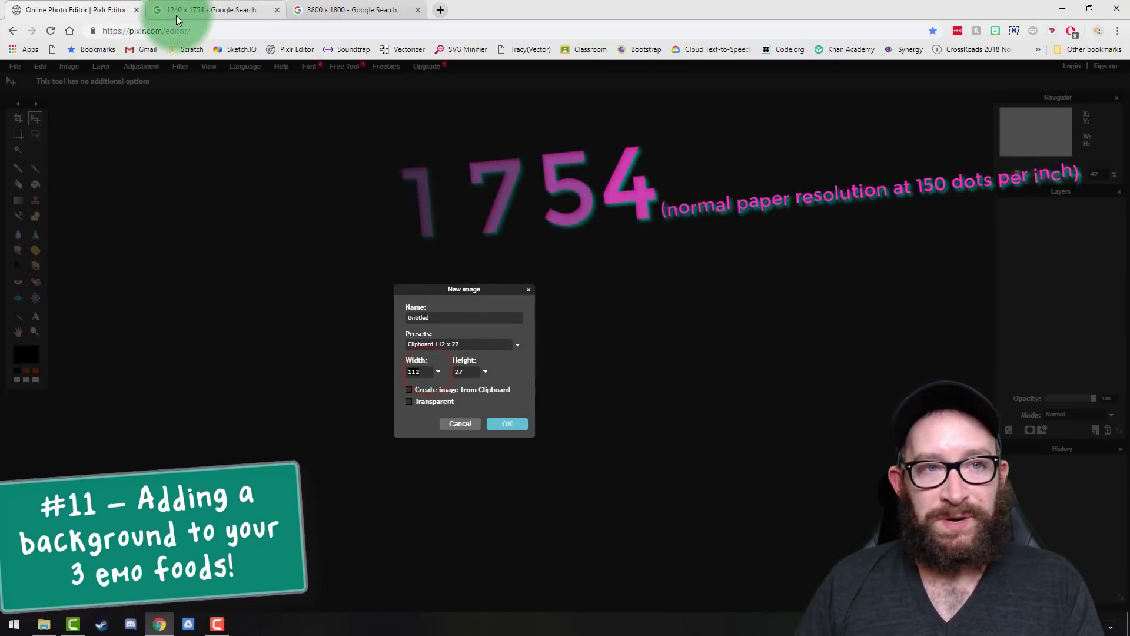
{"action": "type", "text": "1240"}
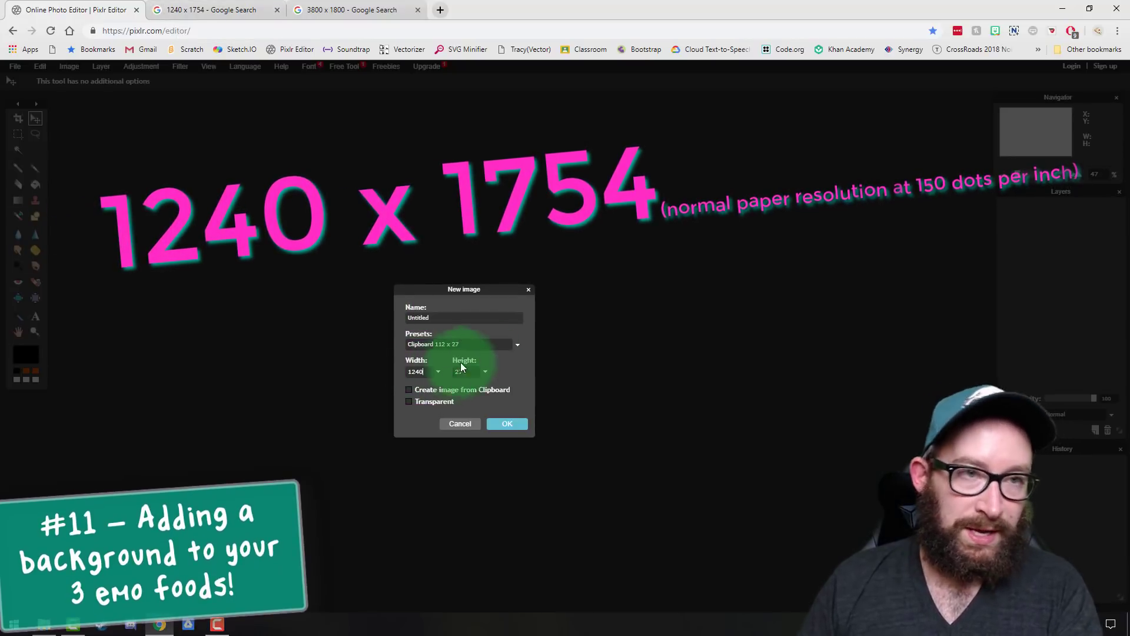
{"action": "left_click", "coordinate": [465, 371]}
{"action": "type", "text": "1"}
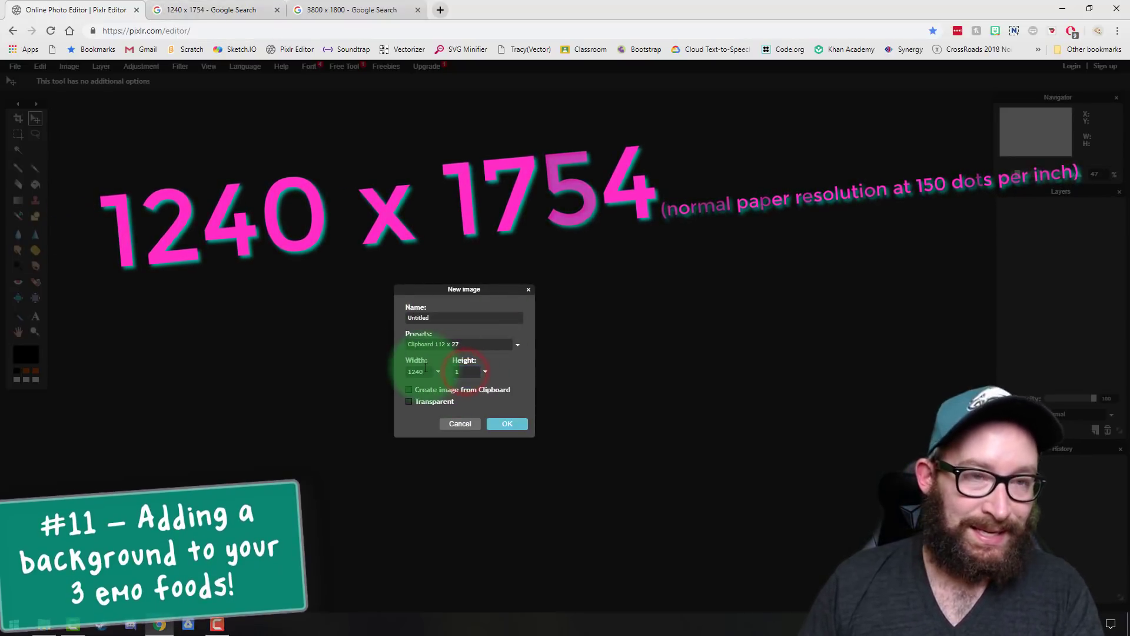
{"action": "type", "text": "754"}
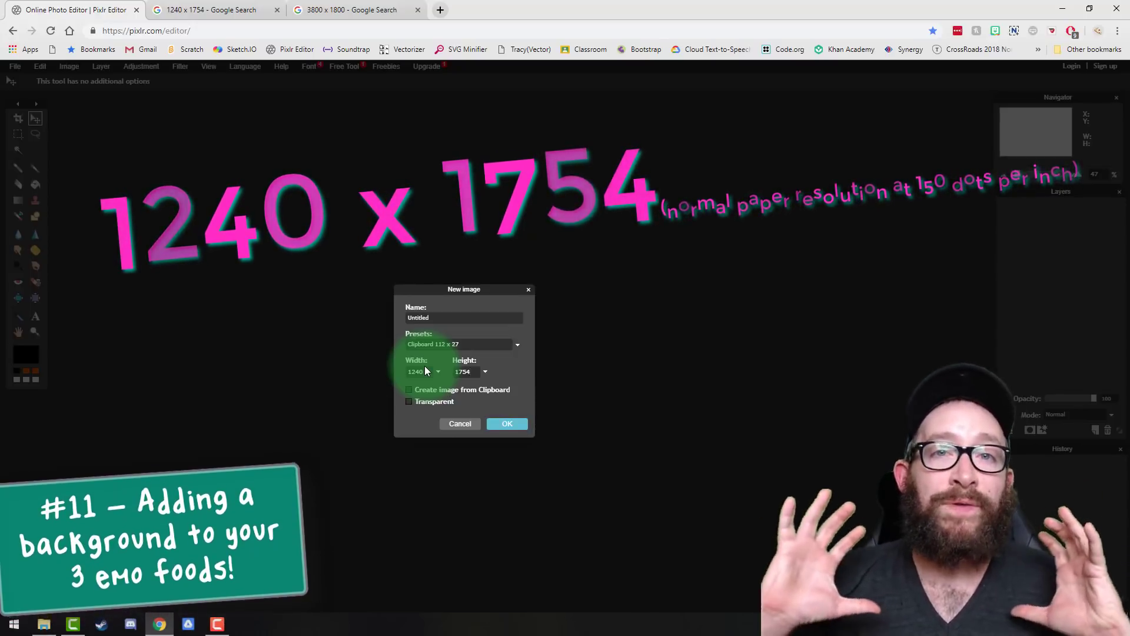
{"action": "left_click", "coordinate": [435, 402]}
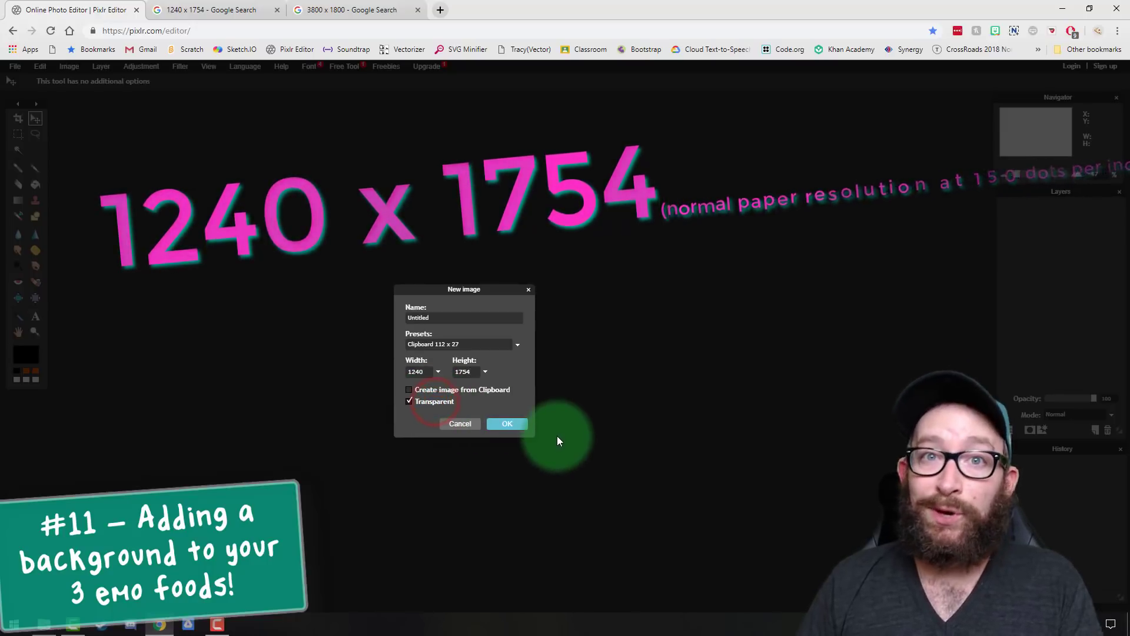
{"action": "left_click", "coordinate": [508, 424]}
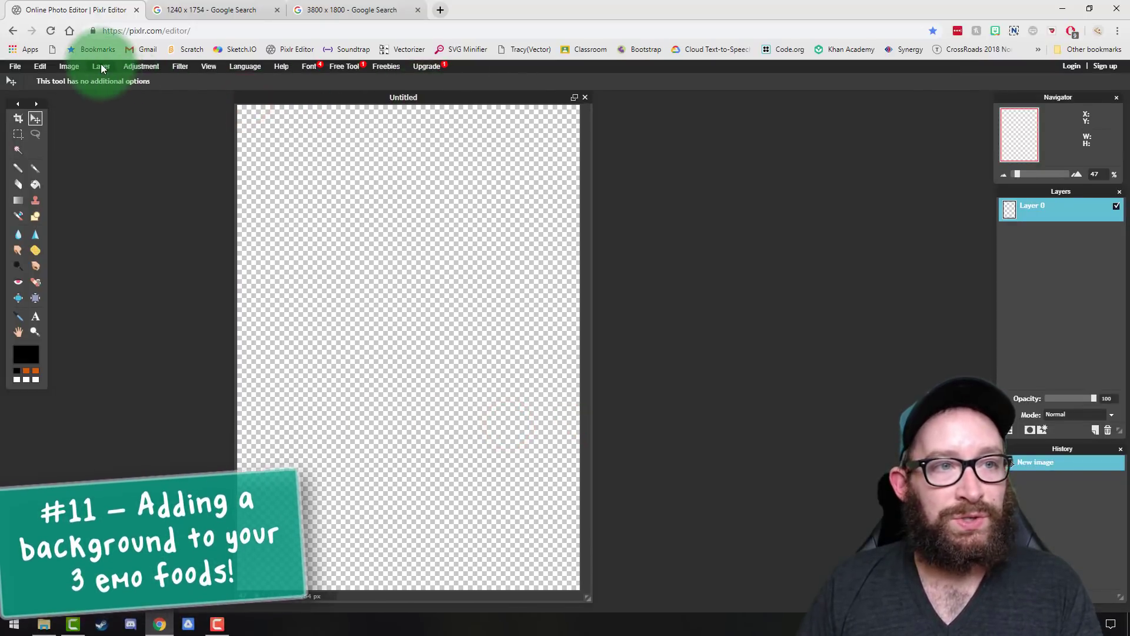
- Open the TrumpPizza picture from the 7 - EmoFood folder as a layer in the new image
{"action": "left_click", "coordinate": [101, 67]}
{"action": "left_click", "coordinate": [120, 117]}
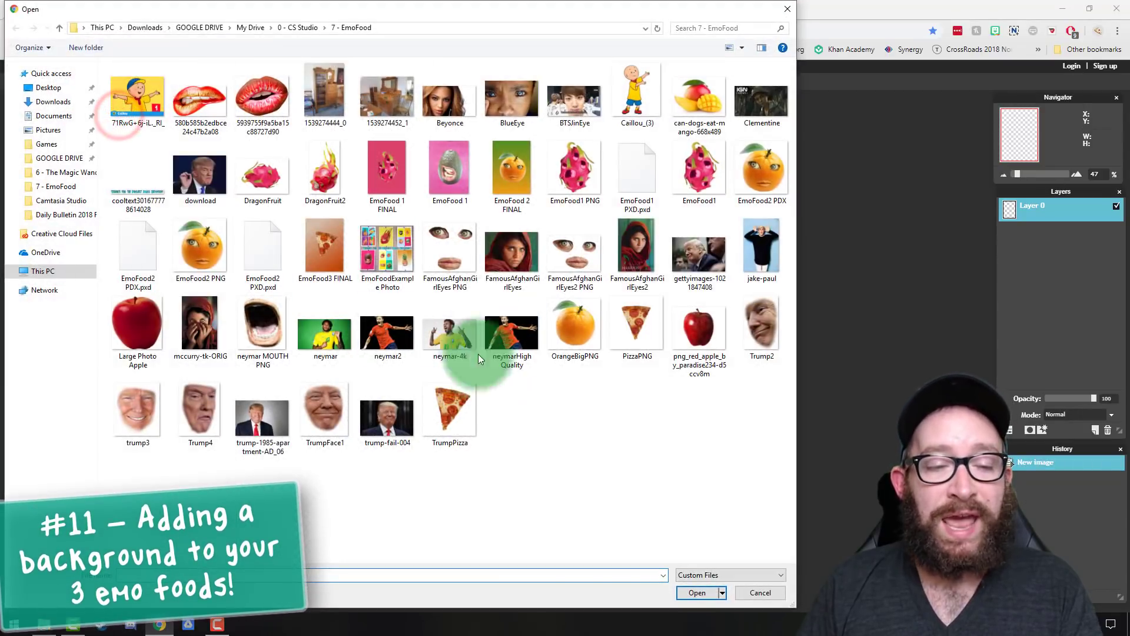
{"action": "double_click", "coordinate": [448, 408]}
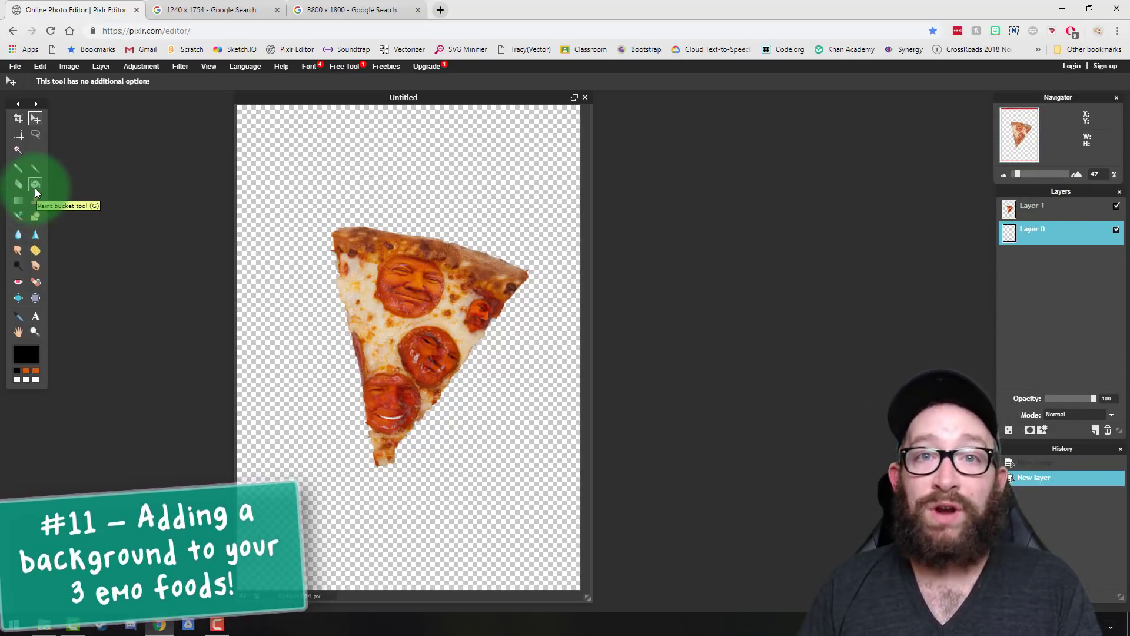
- Fill the empty layer behind the pizza with a linear gradient running from red-orange at the top to golden yellow at the bottom
{"action": "left_click", "coordinate": [18, 200]}
{"action": "left_click", "coordinate": [167, 81]}
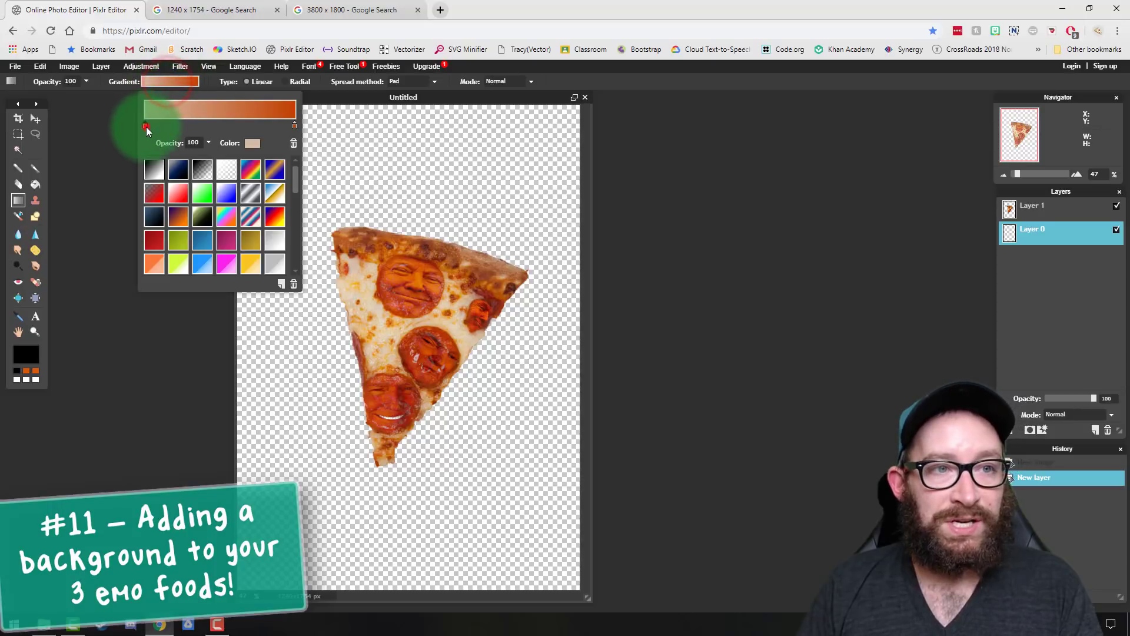
{"action": "left_click", "coordinate": [453, 138]}
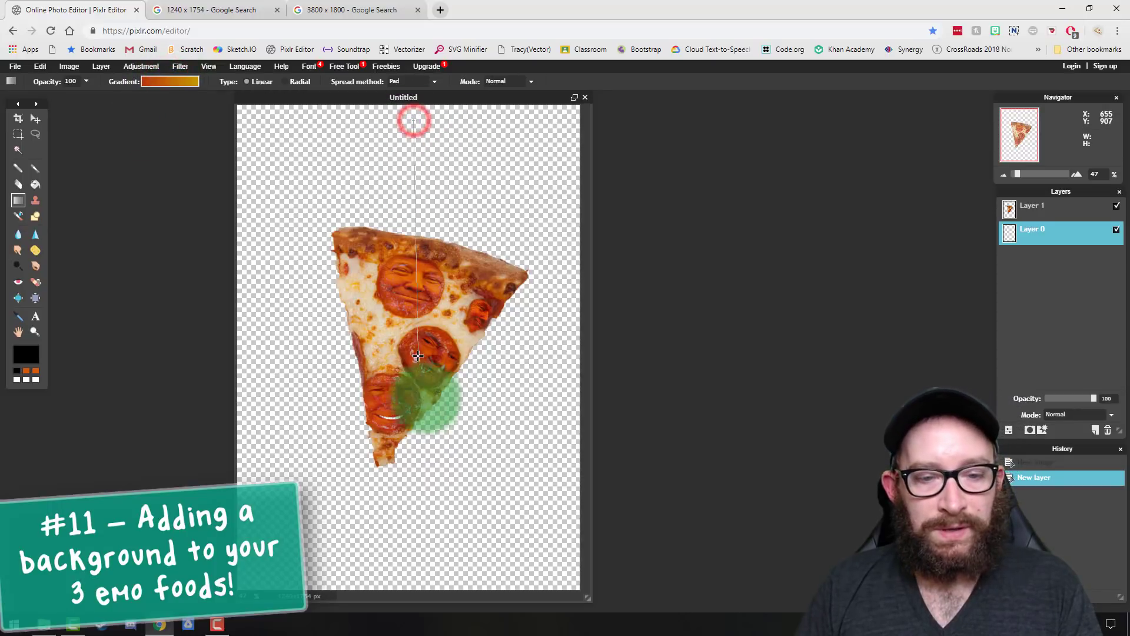
{"action": "left_click_drag", "start_coordinate": [418, 355], "coordinate": [412, 555]}
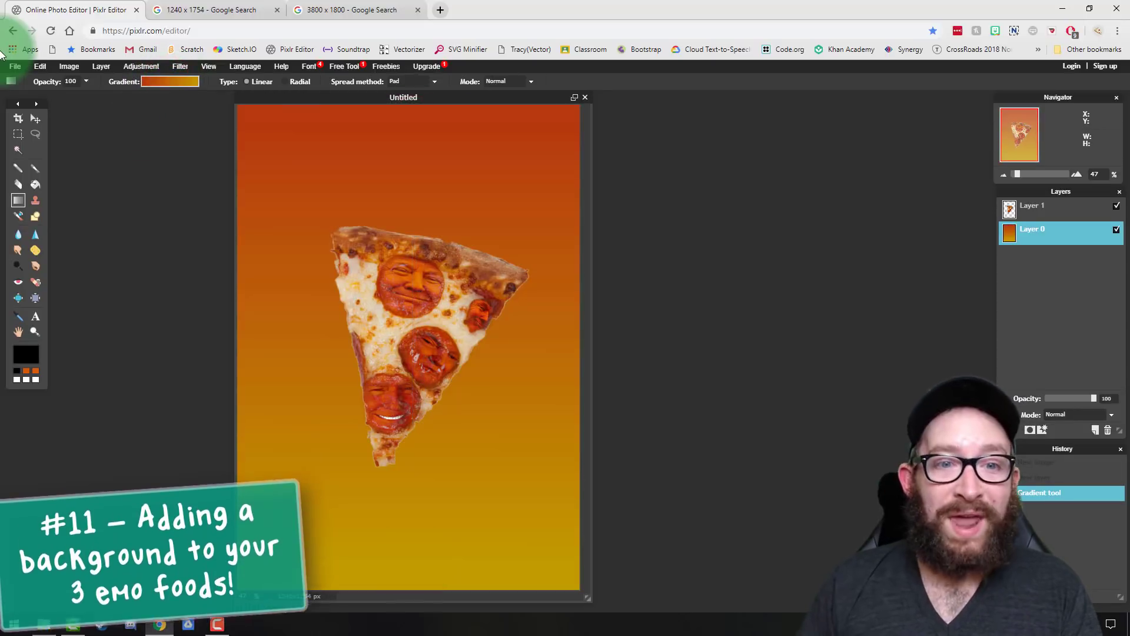
- Save the pizza picture as a transparent, full-quality PNG named EMO FOOD 3 FINAL and close the image
{"action": "left_click", "coordinate": [14, 66]}
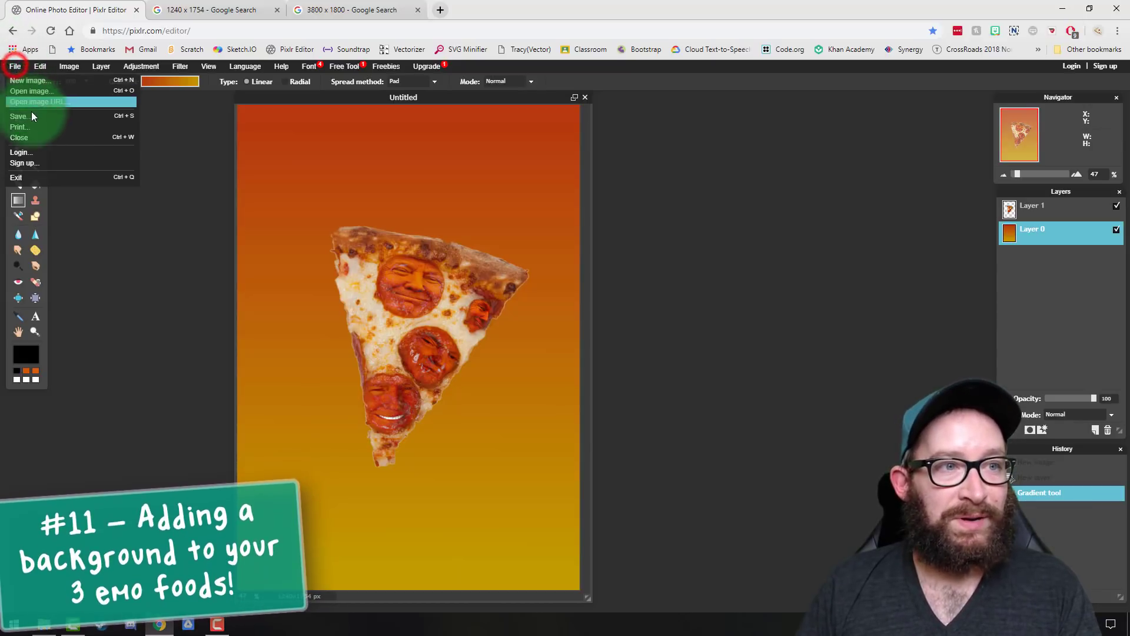
{"action": "left_click", "coordinate": [18, 116]}
{"action": "left_click", "coordinate": [612, 324]}
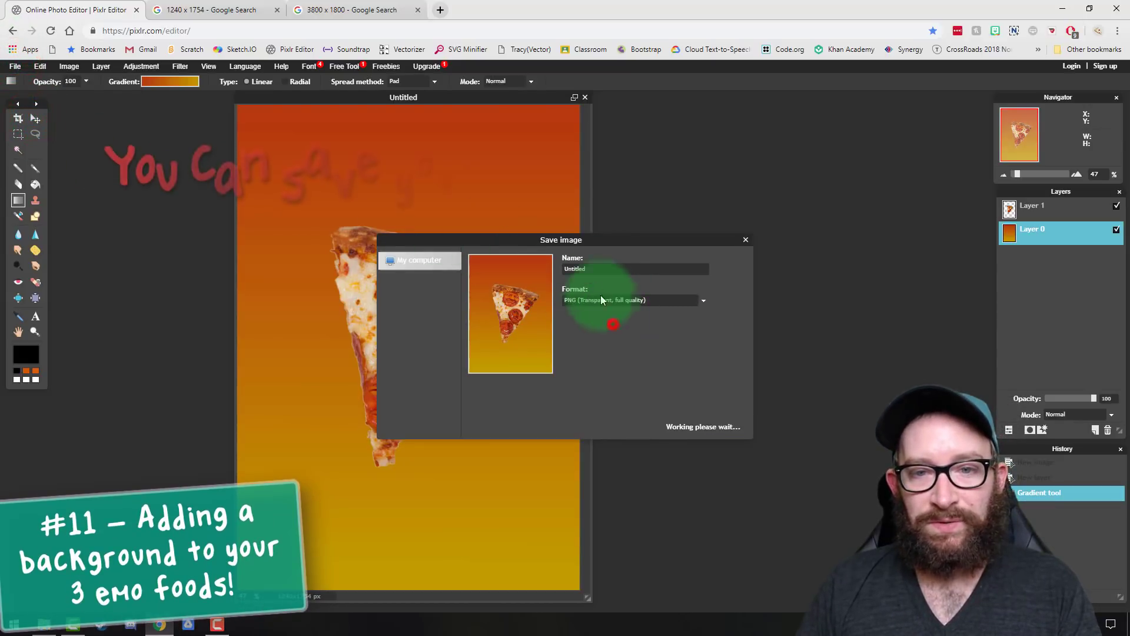
{"action": "type", "text": "E"}
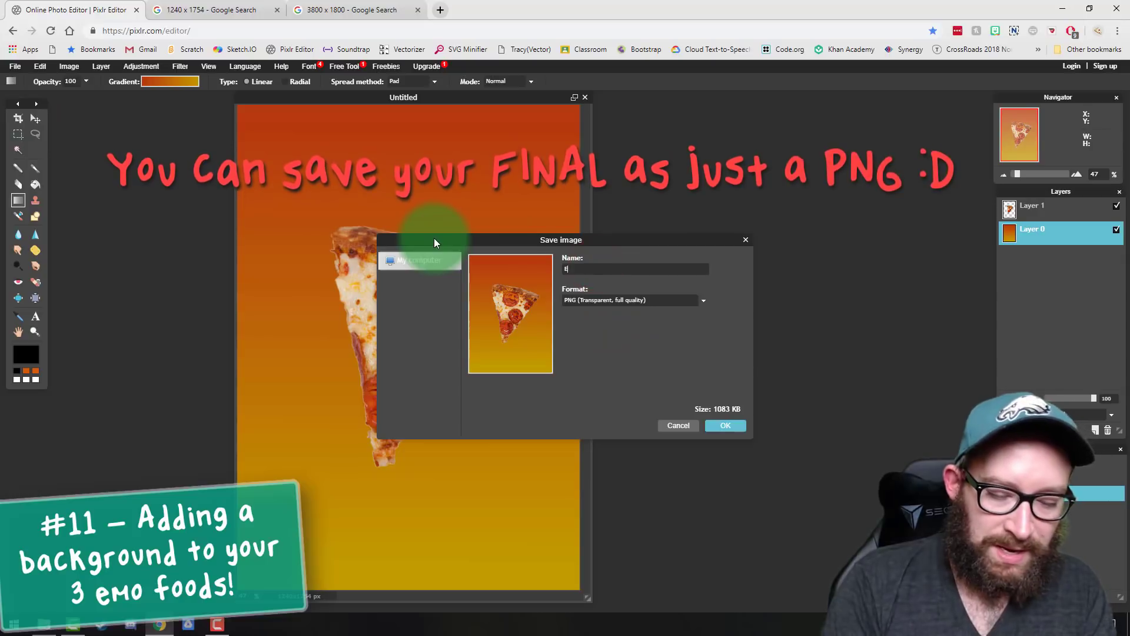
{"action": "type", "text": "MO FOOD 3 FINAL"}
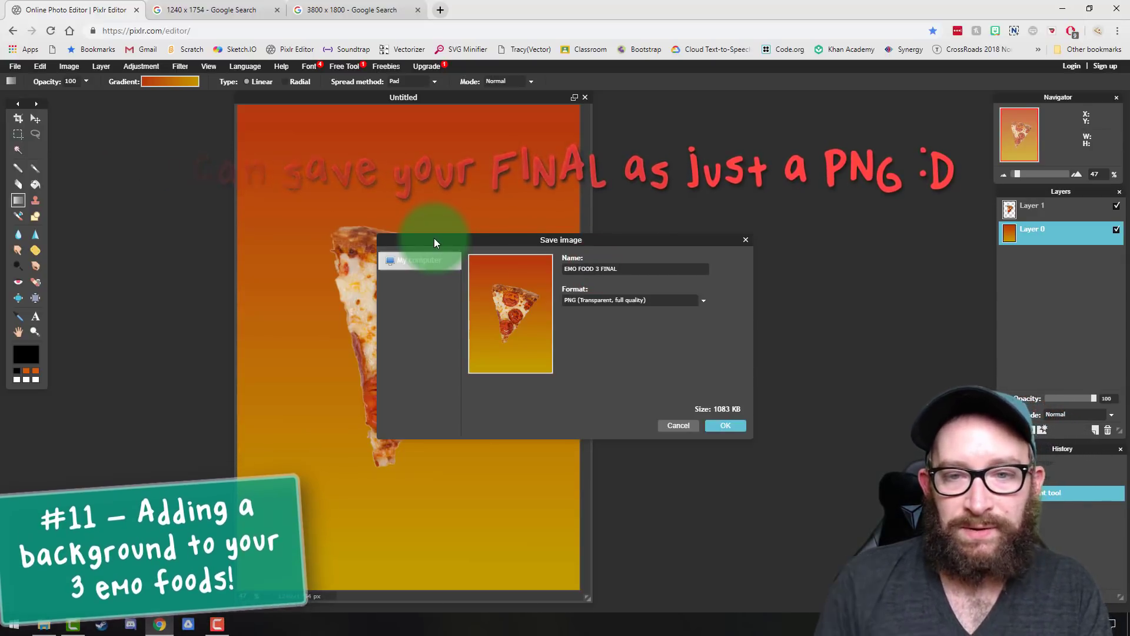
{"action": "left_click", "coordinate": [725, 425]}
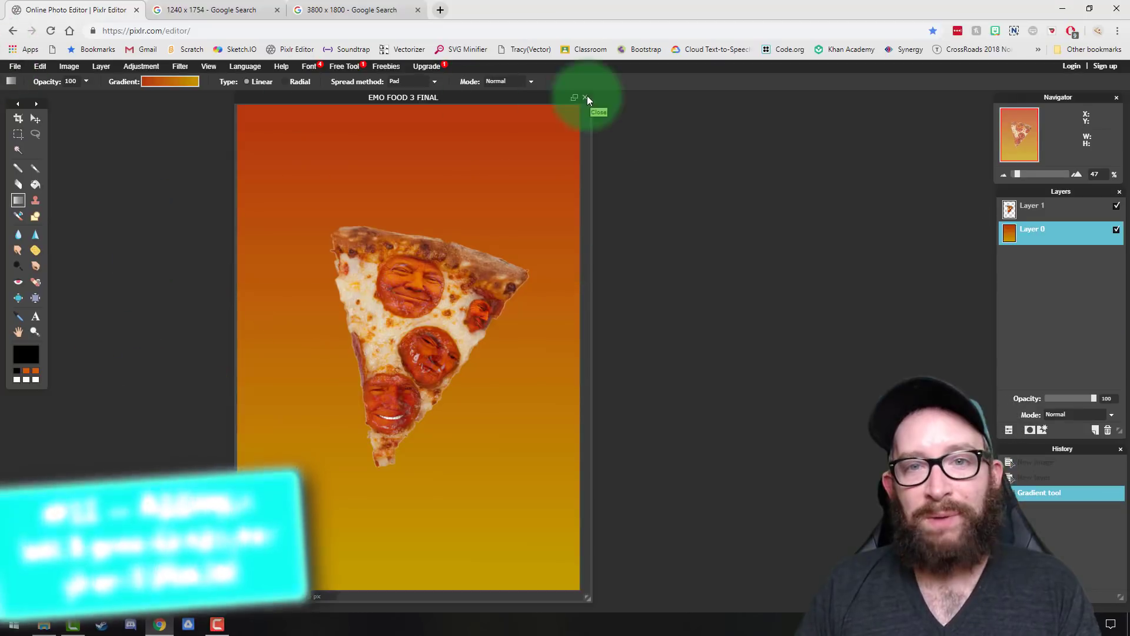
{"action": "left_click", "coordinate": [585, 97]}
{"action": "left_click", "coordinate": [573, 359]}
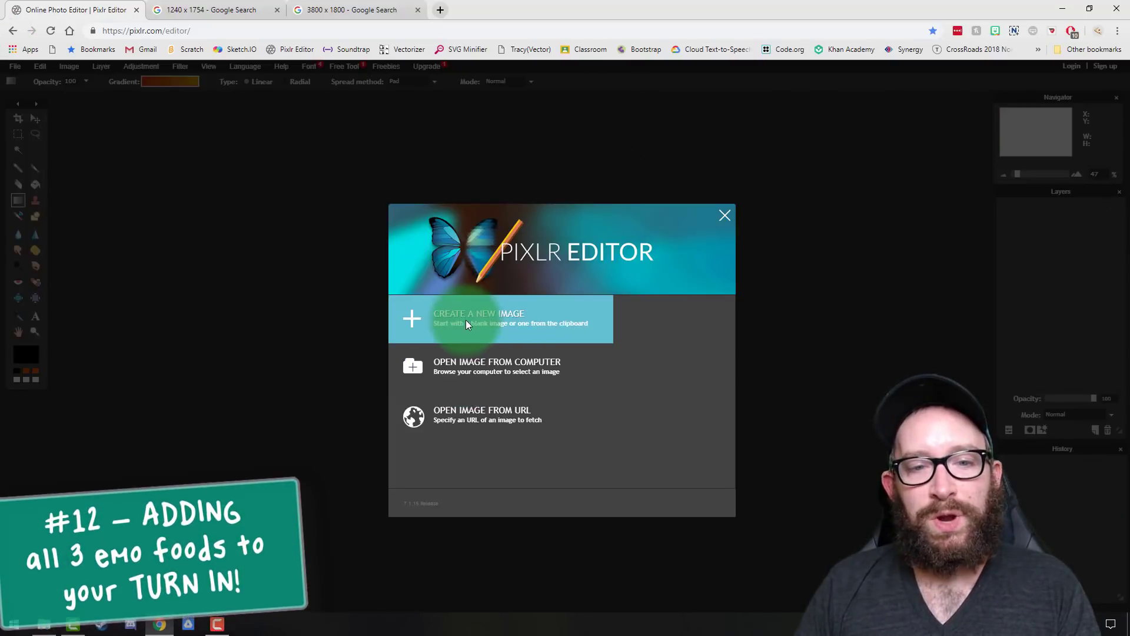
- Create a new image 3800 pixels wide and 1800 pixels high
{"action": "left_click", "coordinate": [469, 319]}
{"action": "left_click_drag", "start_coordinate": [783, 272], "coordinate": [488, 216]}
{"action": "left_click_drag", "start_coordinate": [477, 298], "coordinate": [434, 294]}
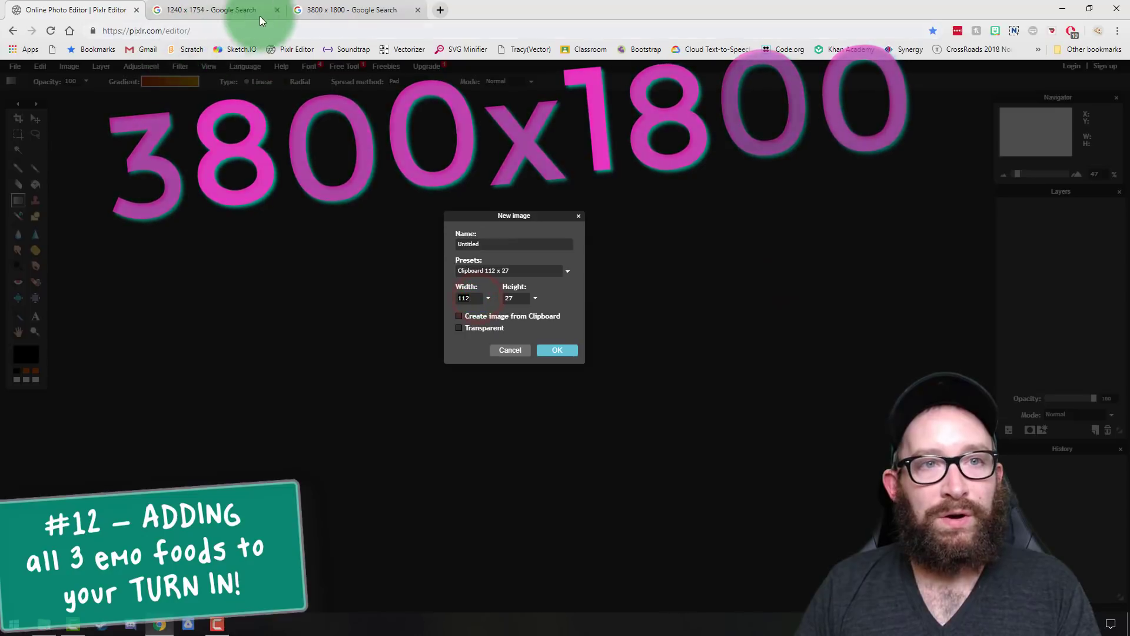
{"action": "type", "text": "3800"}
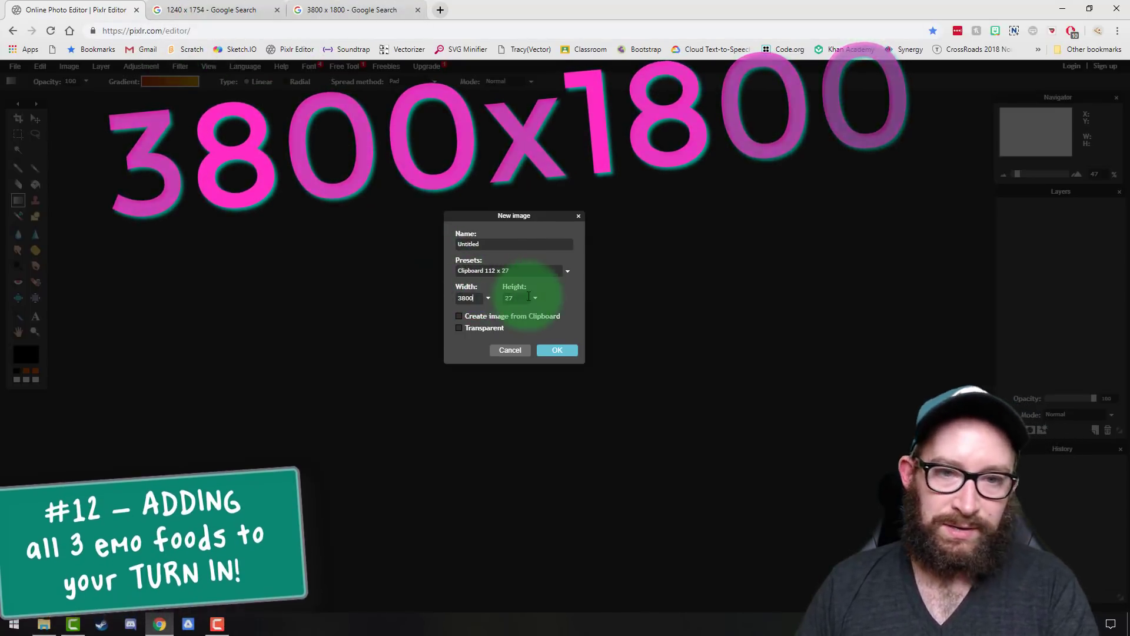
{"action": "left_click_drag", "start_coordinate": [528, 296], "coordinate": [506, 325]}
{"action": "type", "text": "1800"}
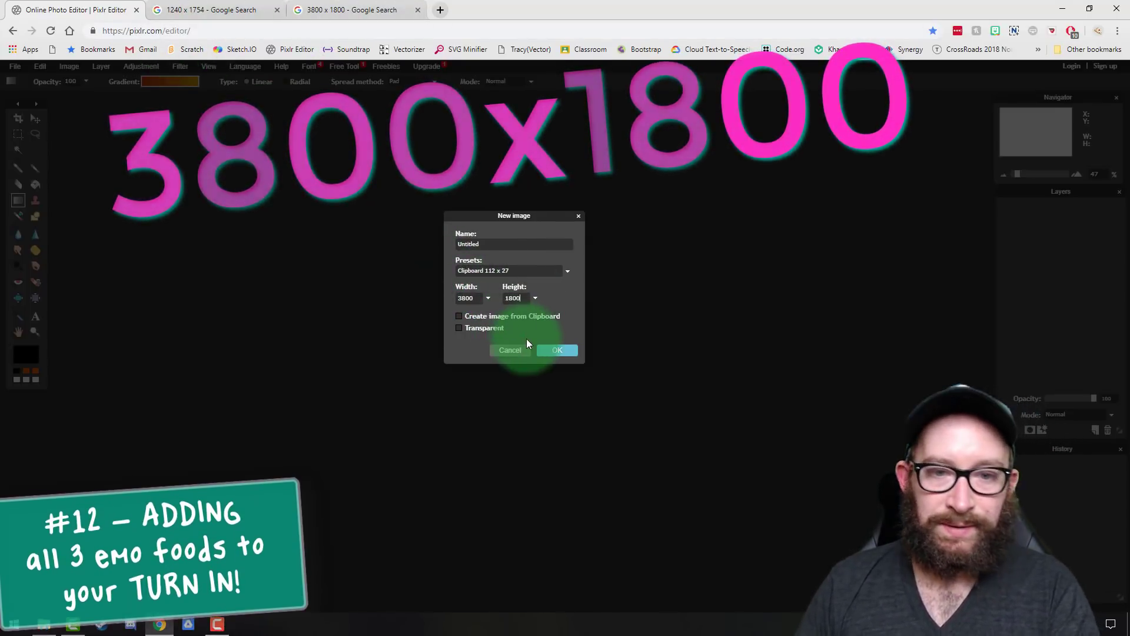
{"action": "left_click", "coordinate": [564, 348]}
- Open EmoFood 1 FINAL and EmoFood 2 FINAL from the 7 - EmoFood folder as layers in the new image
{"action": "left_click", "coordinate": [99, 66]}
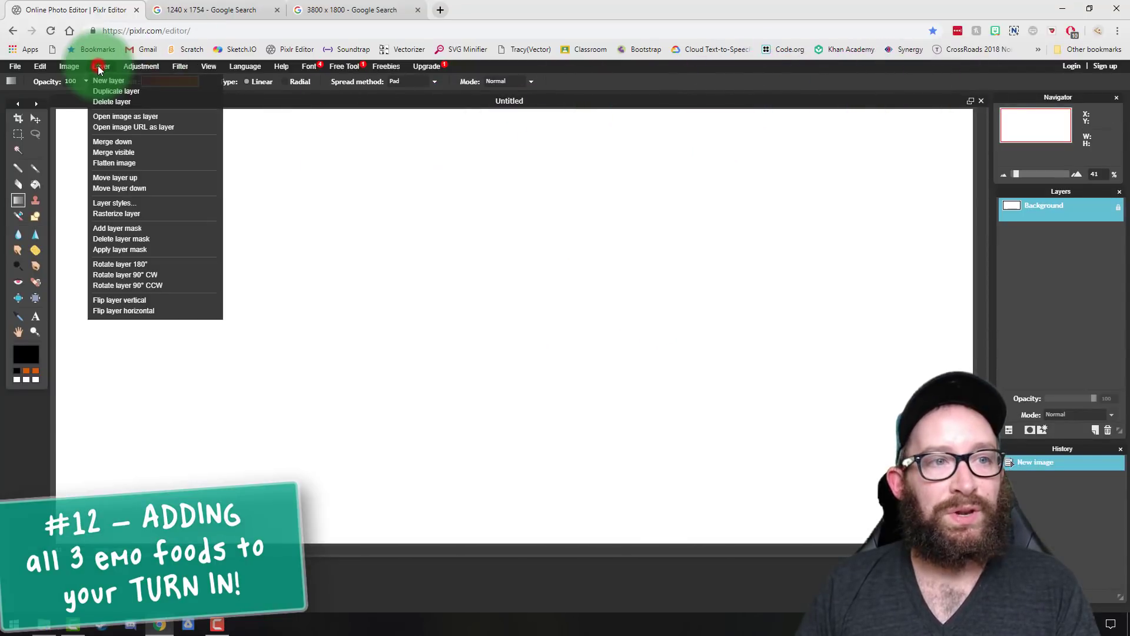
{"action": "left_click", "coordinate": [121, 116]}
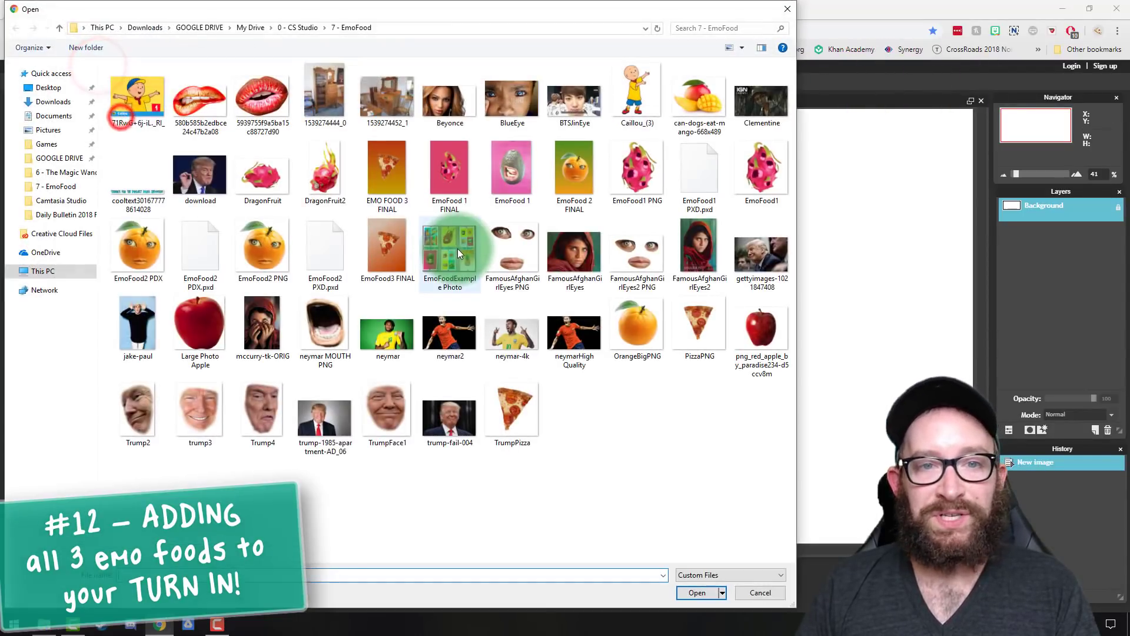
{"action": "double_click", "coordinate": [422, 179]}
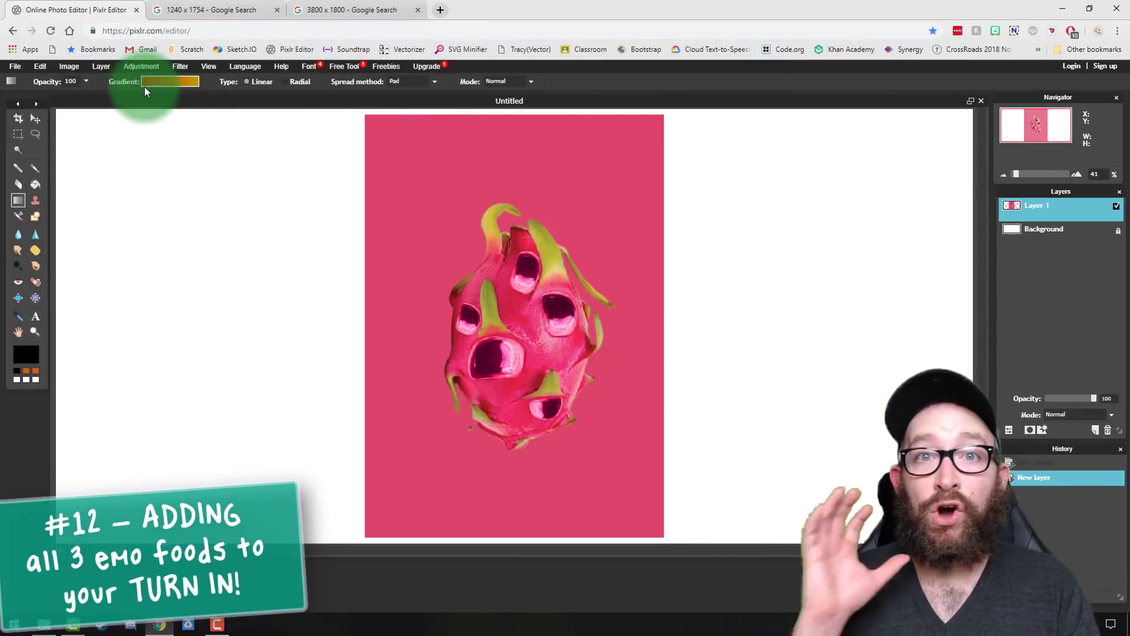
{"action": "left_click", "coordinate": [104, 68]}
{"action": "left_click", "coordinate": [122, 115]}
{"action": "left_click", "coordinate": [701, 178]}
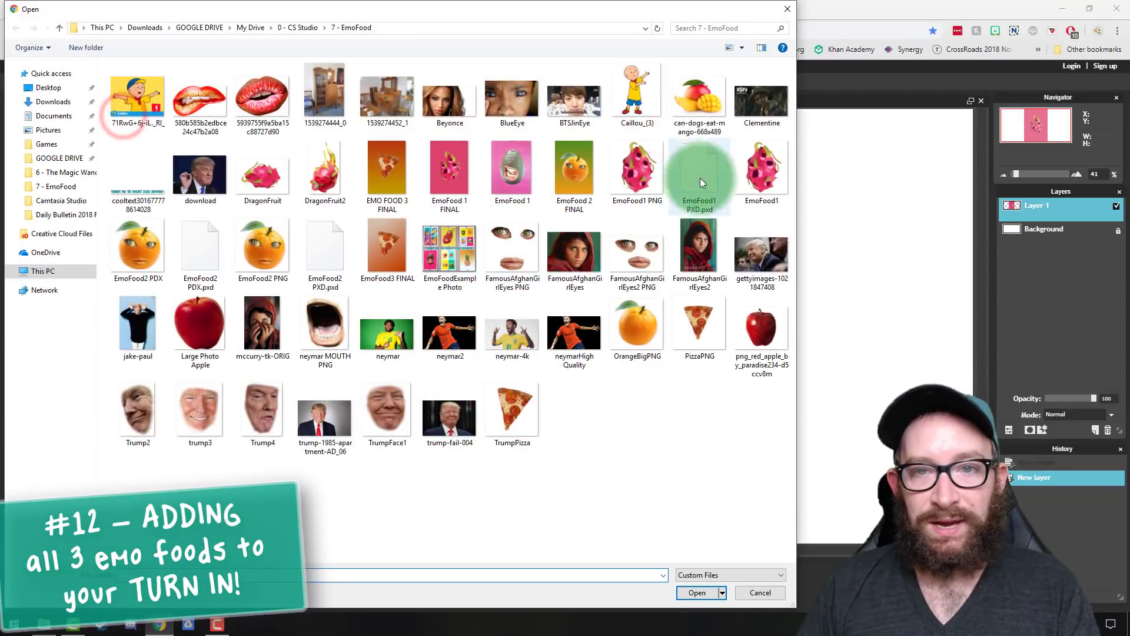
{"action": "double_click", "coordinate": [577, 159]}
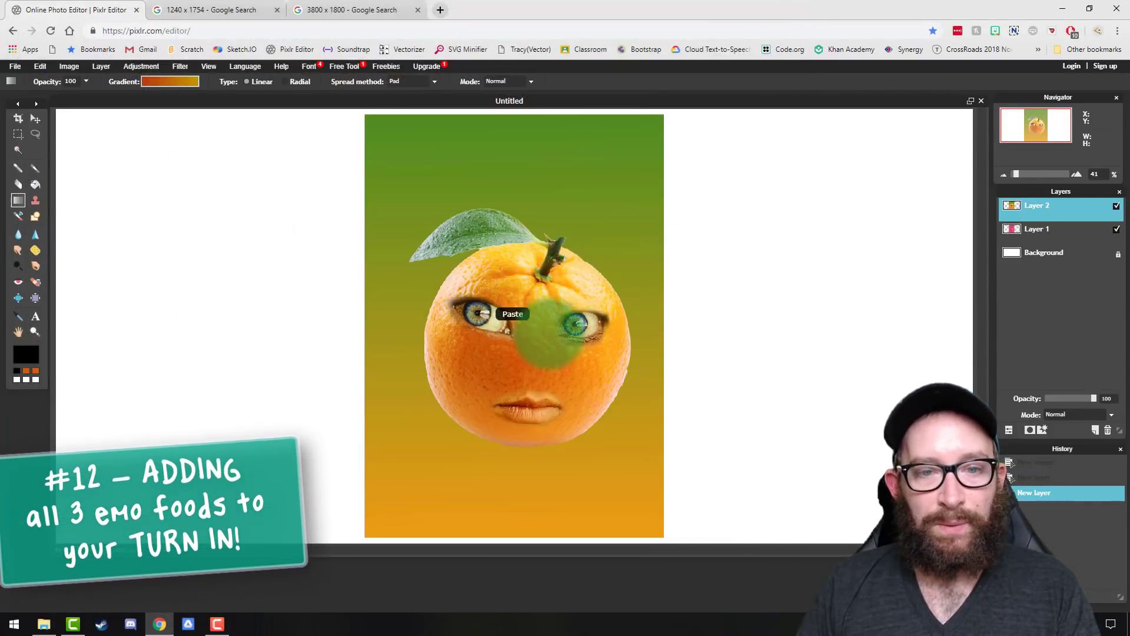
- Move the orange picture beside the dragon fruit picture into the canvas's left third, nudging it to leave even white margins
{"action": "left_click", "coordinate": [35, 119]}
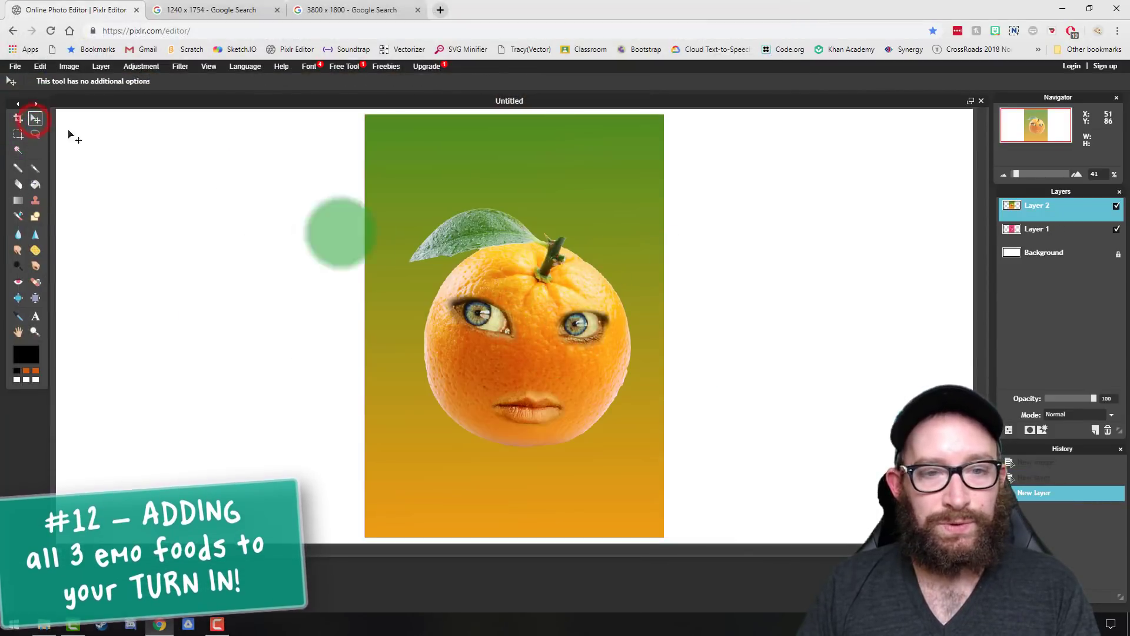
{"action": "left_click_drag", "start_coordinate": [563, 355], "coordinate": [259, 355]}
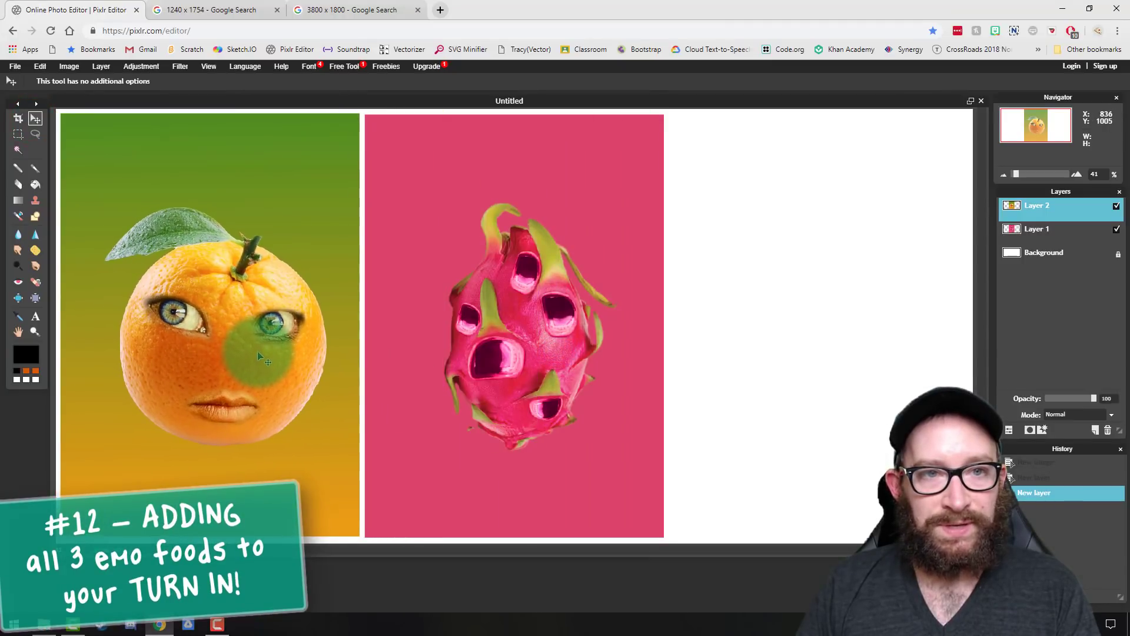
{"action": "key", "text": "Down"}
{"action": "key", "text": "Down"}
{"action": "key", "text": "Down"}
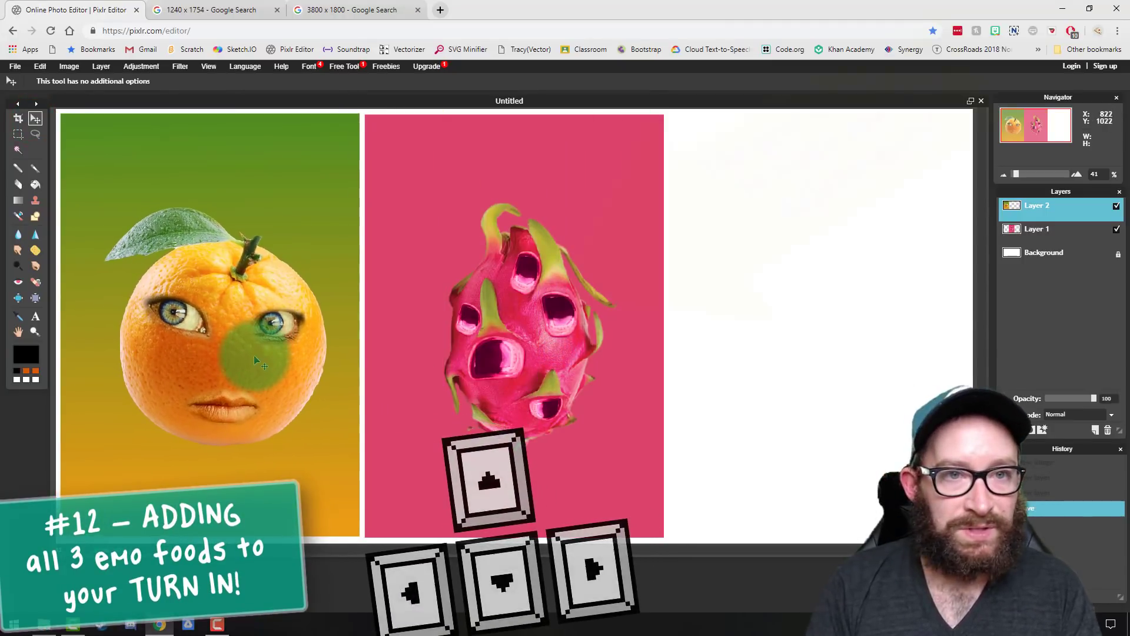
{"action": "key", "text": "Right"}
{"action": "key", "text": "Right"}
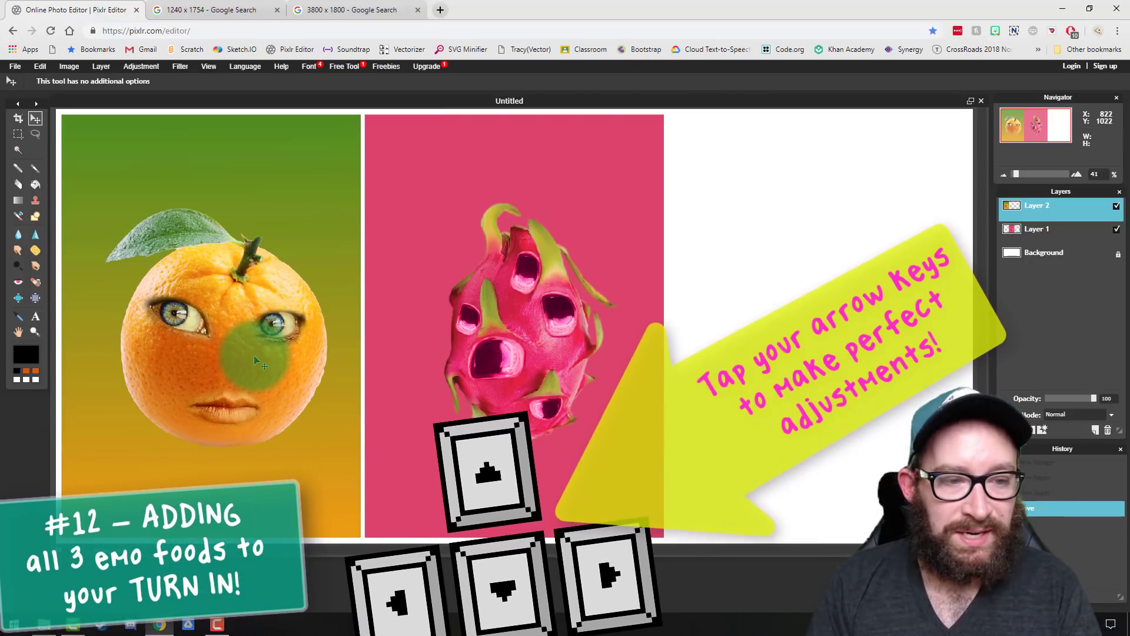
- Align the orange picture's top edge exactly with the dragon fruit picture's top edge
{"action": "left_click_drag", "start_coordinate": [254, 360], "coordinate": [757, 241]}
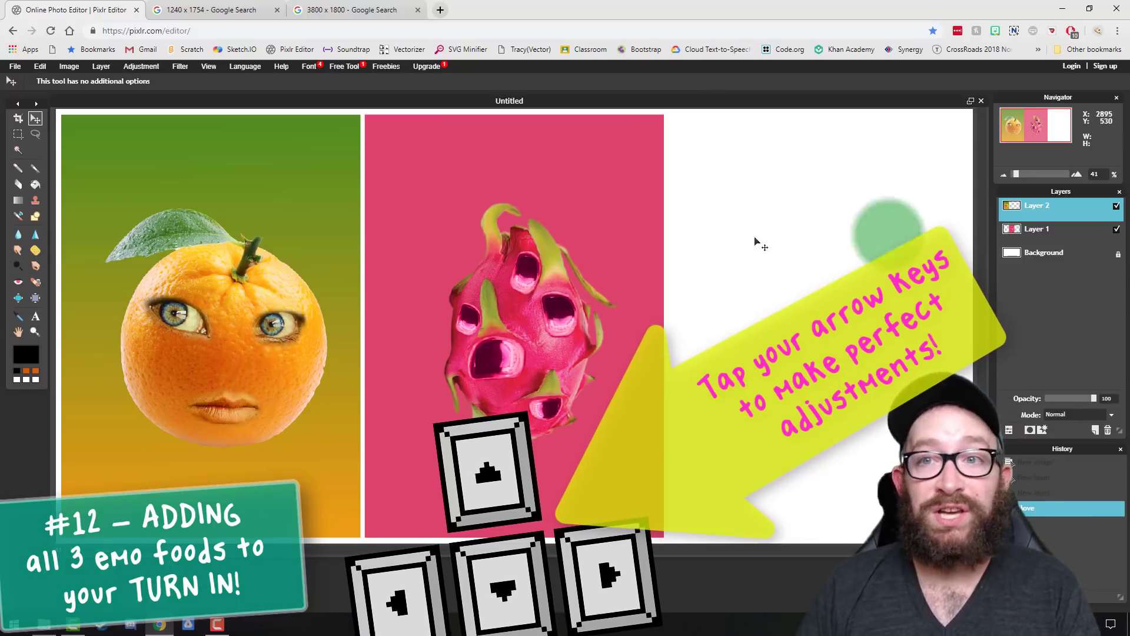
{"action": "left_click_drag", "start_coordinate": [1017, 174], "coordinate": [1040, 174]}
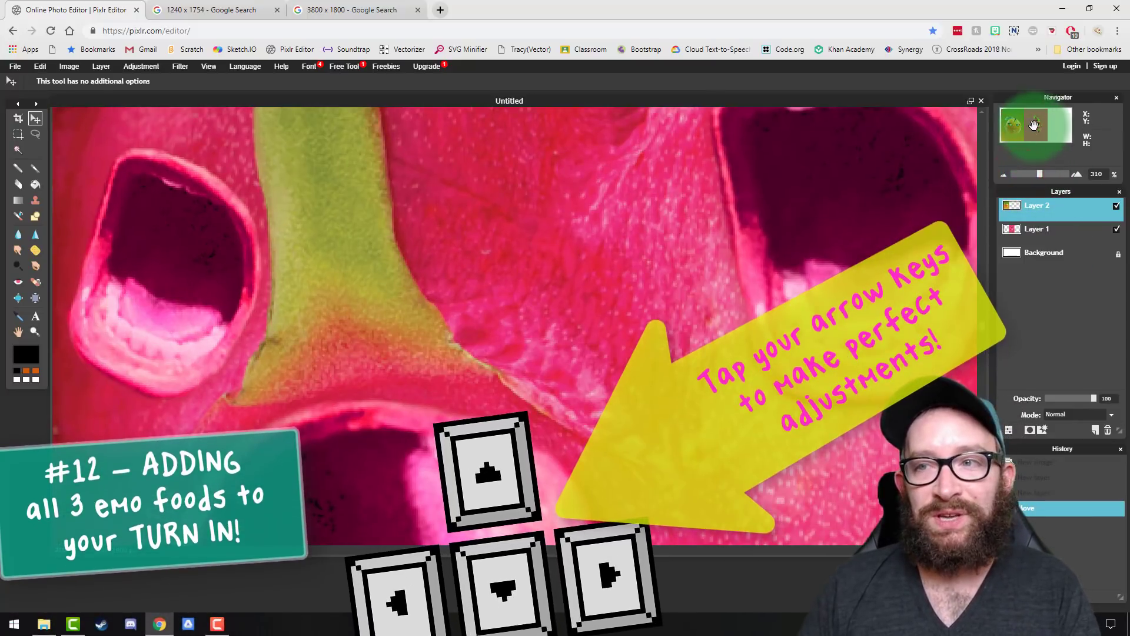
{"action": "left_click_drag", "start_coordinate": [1035, 126], "coordinate": [1023, 111]}
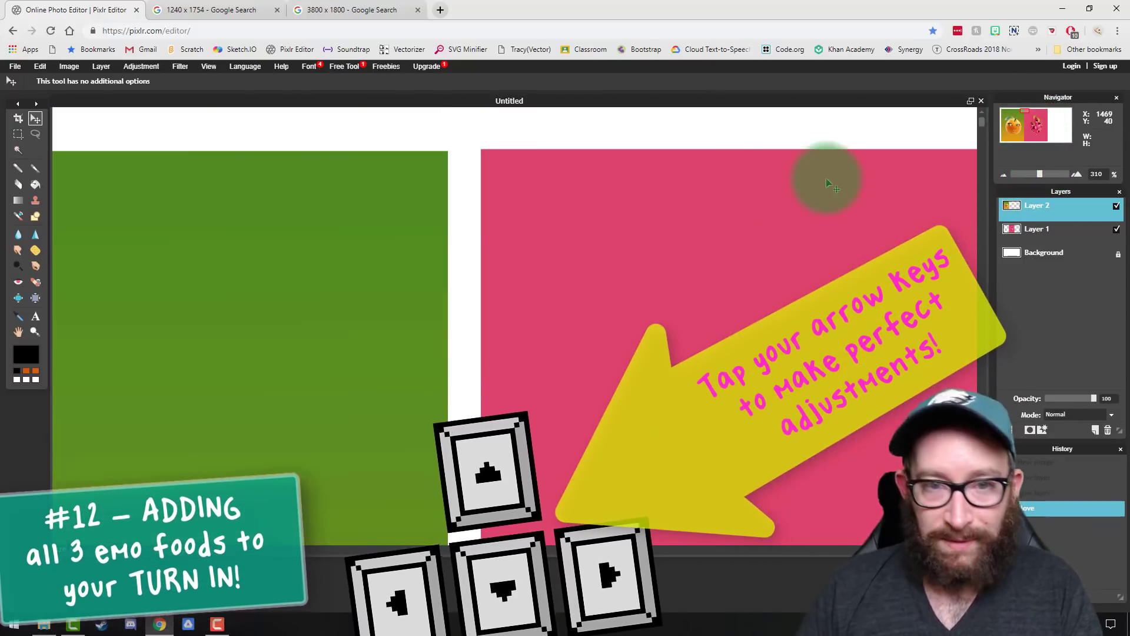
{"action": "left_click", "coordinate": [317, 216]}
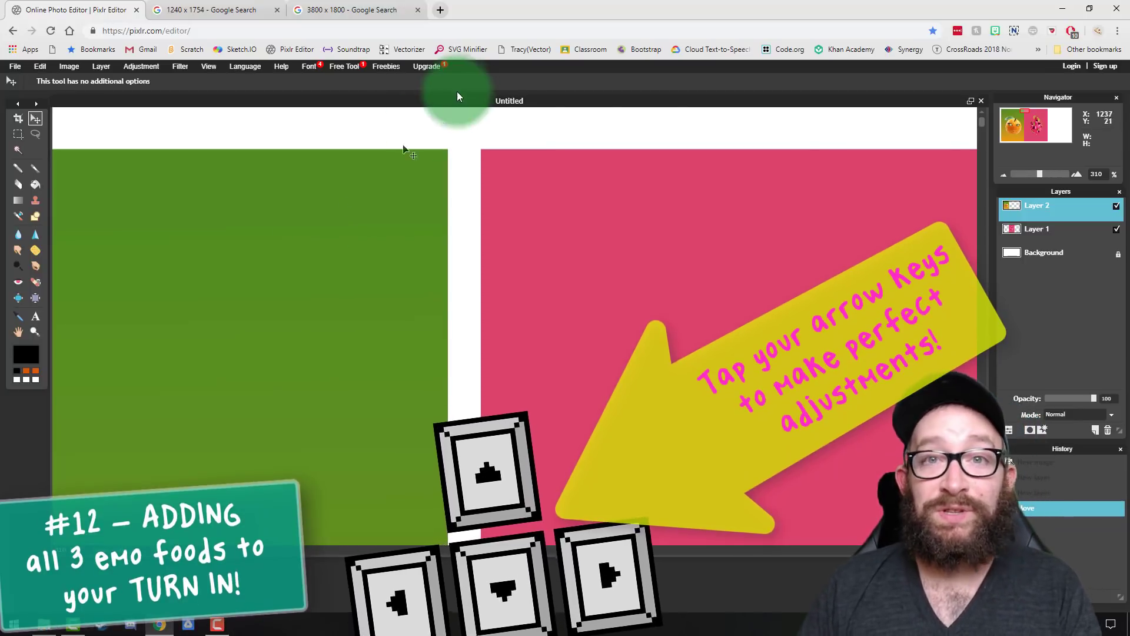
{"action": "left_click_drag", "start_coordinate": [1037, 174], "coordinate": [1016, 173]}
- Open EMO FOOD 3 FINAL as a layer and place it in the canvas's empty right third, level with the other two pictures
{"action": "left_click", "coordinate": [105, 66]}
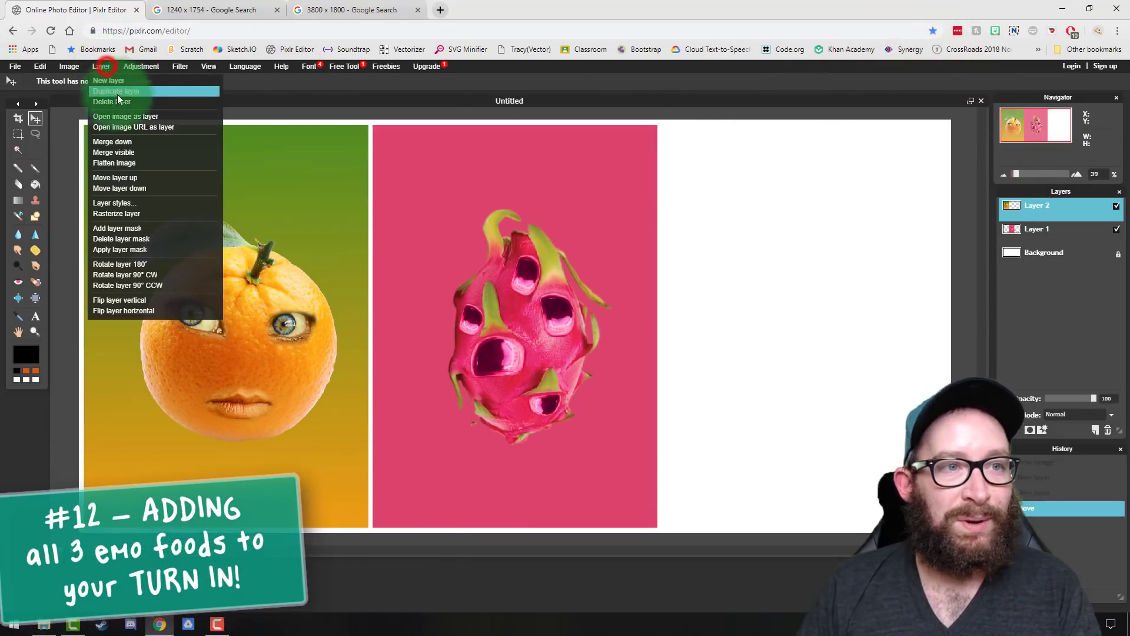
{"action": "left_click", "coordinate": [127, 116]}
{"action": "left_click", "coordinate": [394, 177]}
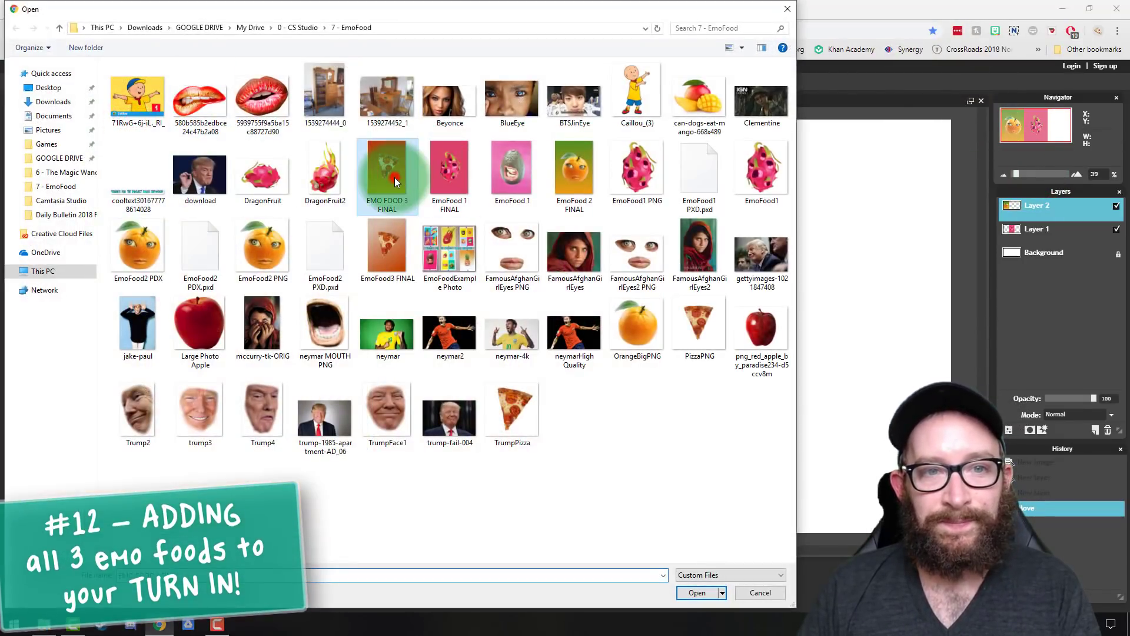
{"action": "double_click", "coordinate": [395, 178]}
{"action": "left_click_drag", "start_coordinate": [525, 303], "coordinate": [813, 294]}
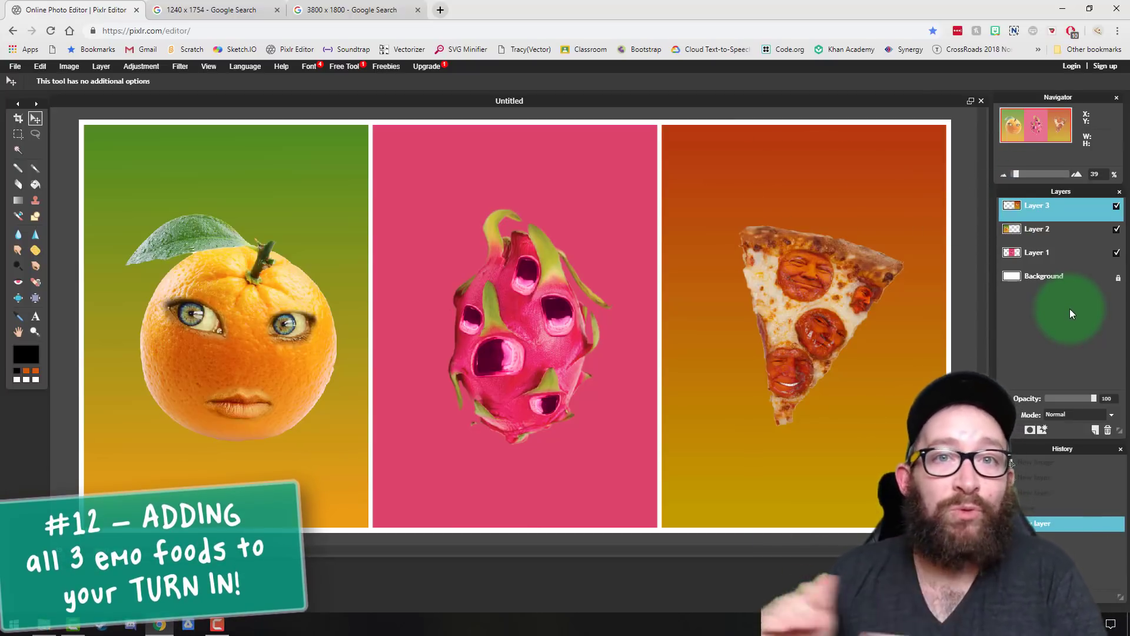
- Fill the Background layer with black using the Paint bucket tool to form a border around the three pictures
{"action": "left_click", "coordinate": [1041, 276]}
{"action": "left_click", "coordinate": [36, 185]}
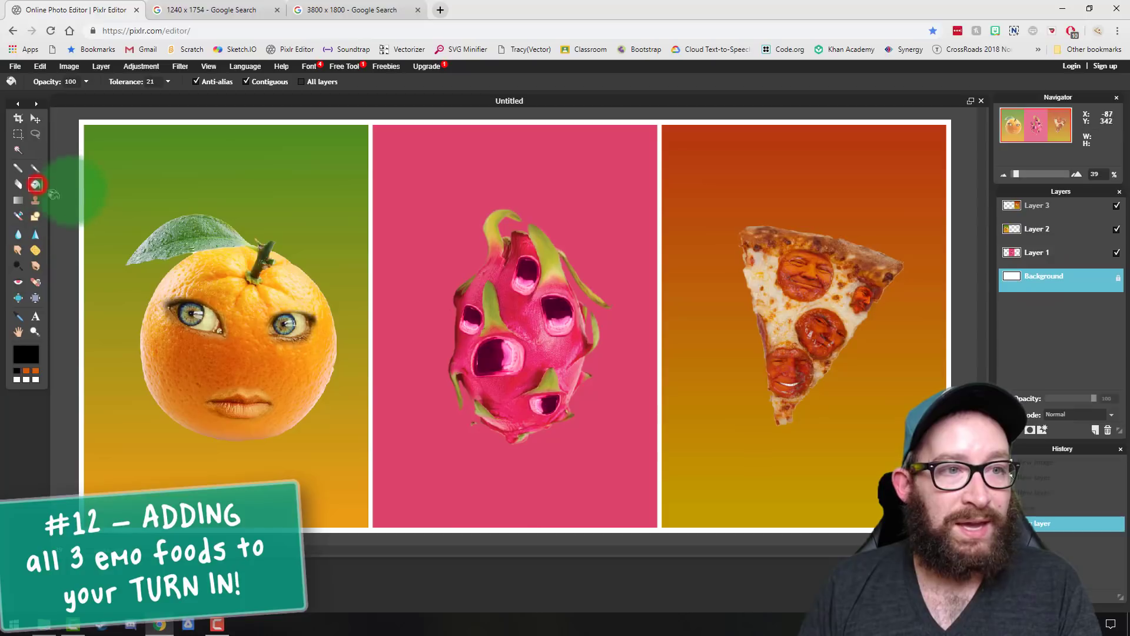
{"action": "left_click", "coordinate": [79, 161]}
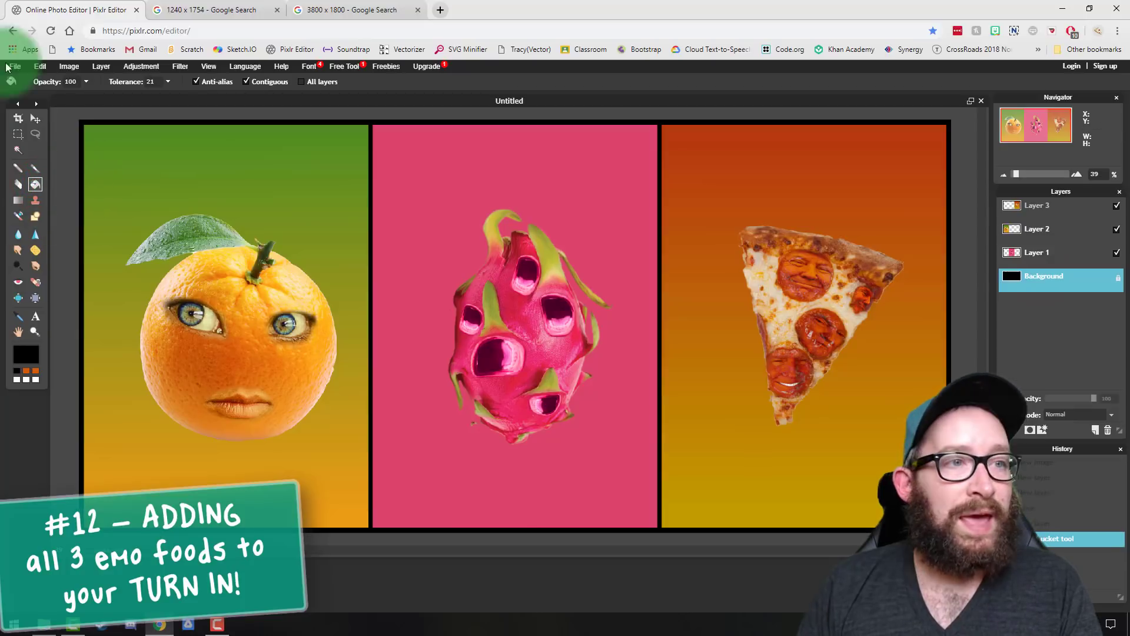
- Save the three-picture composition as a JPEG named EMO FOODS FINAL with quality 100
{"action": "left_click", "coordinate": [15, 67]}
{"action": "left_click", "coordinate": [36, 116]}
{"action": "left_click", "coordinate": [641, 300]}
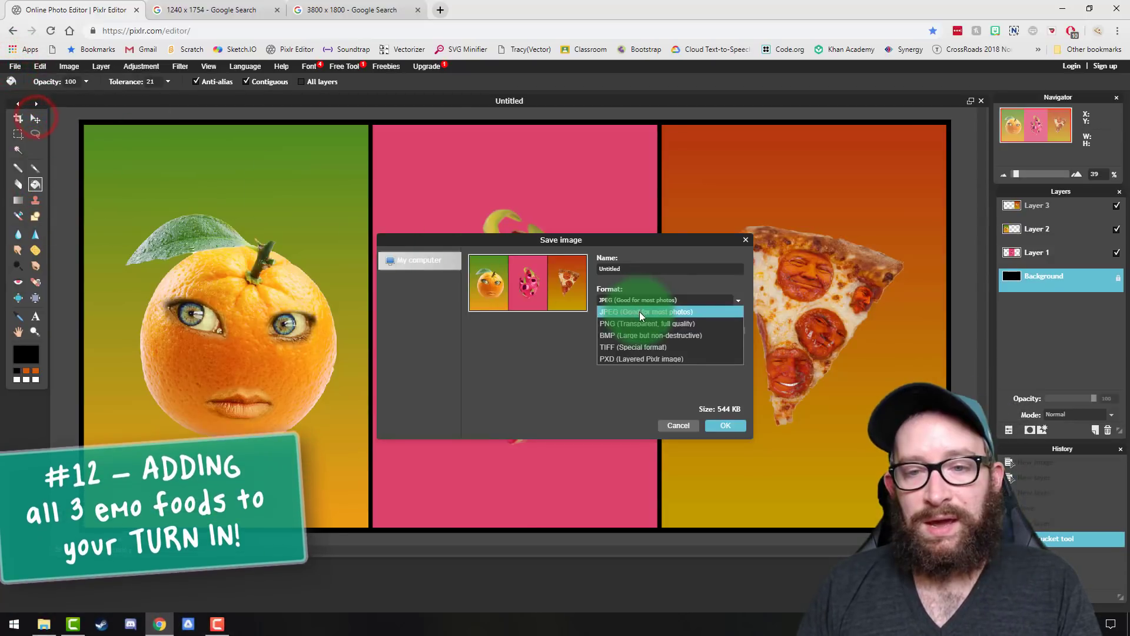
{"action": "left_click", "coordinate": [640, 313]}
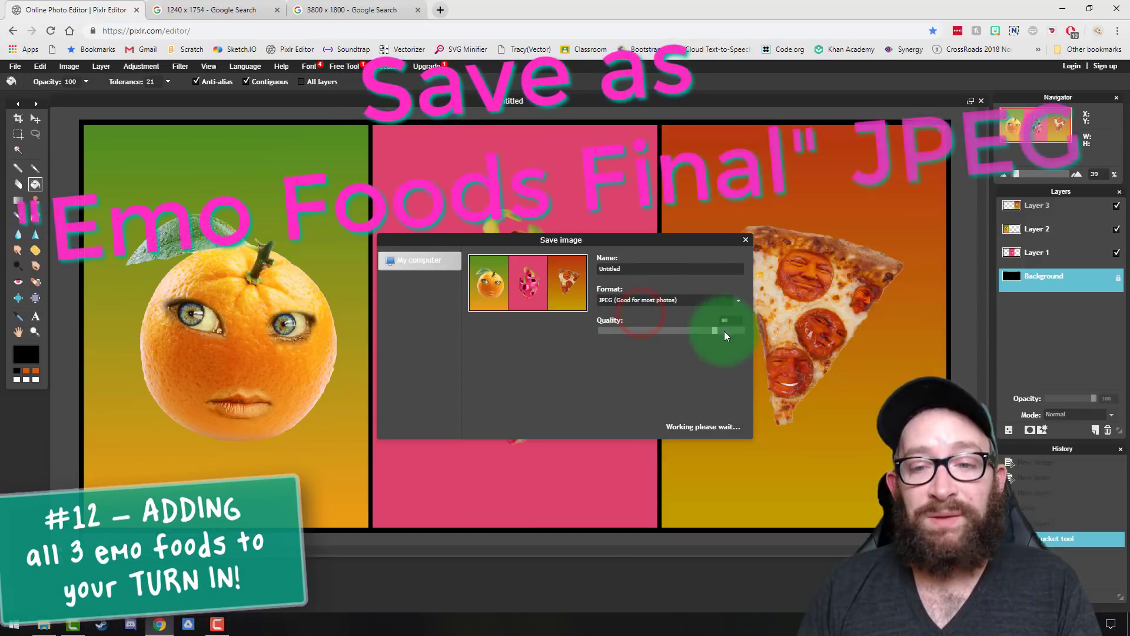
{"action": "left_click_drag", "start_coordinate": [717, 331], "coordinate": [764, 335]}
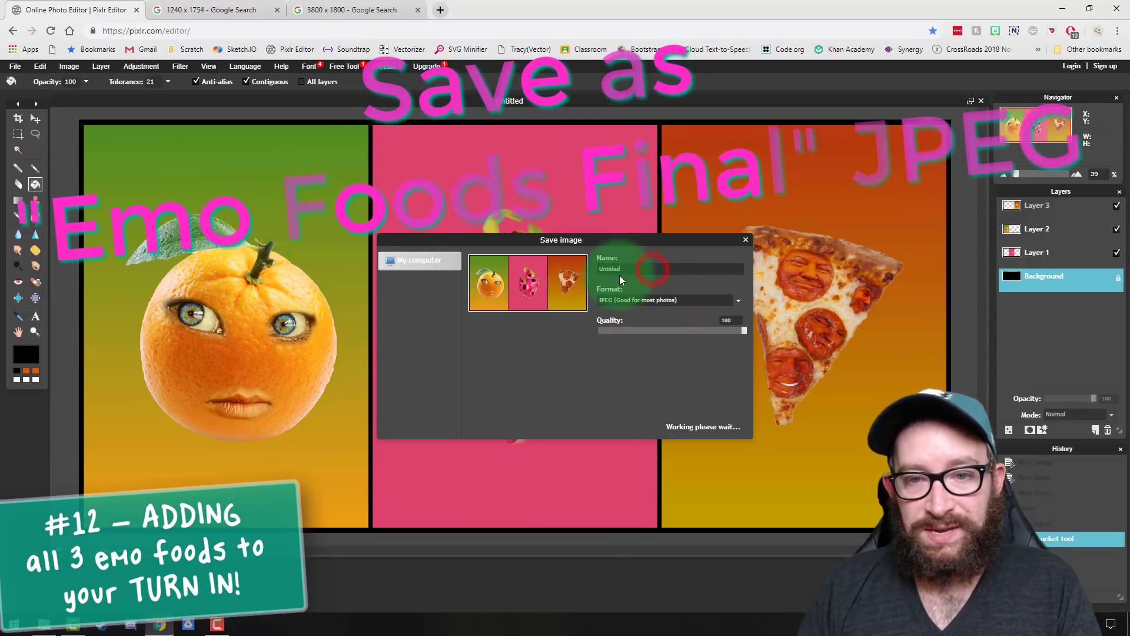
{"action": "type", "text": "EMO FOO"}
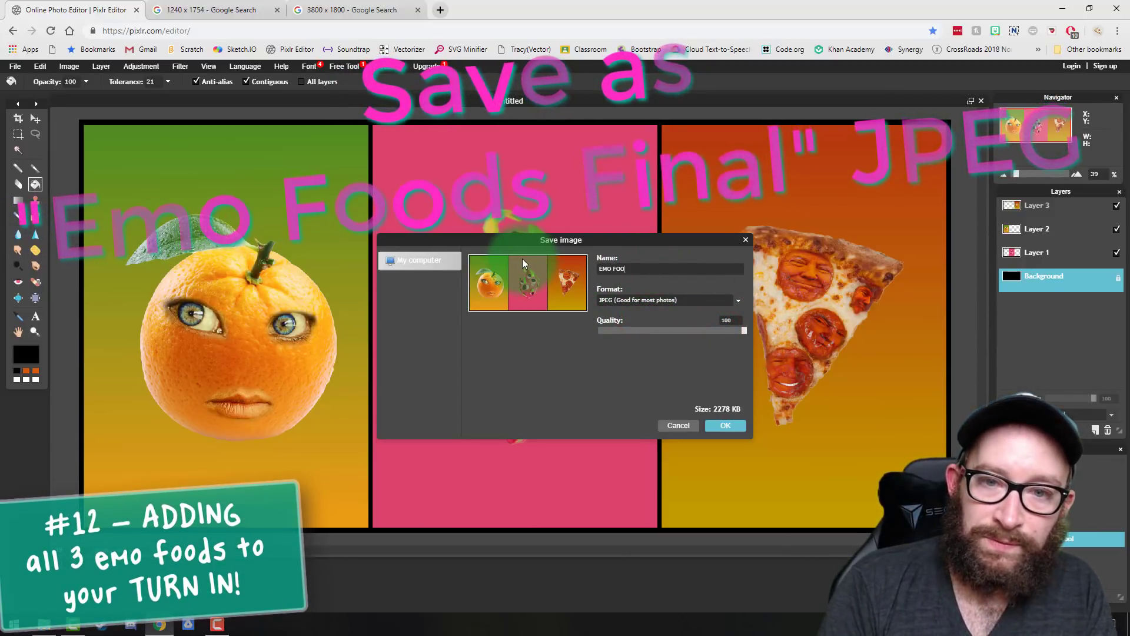
{"action": "type", "text": "DS FINAL"}
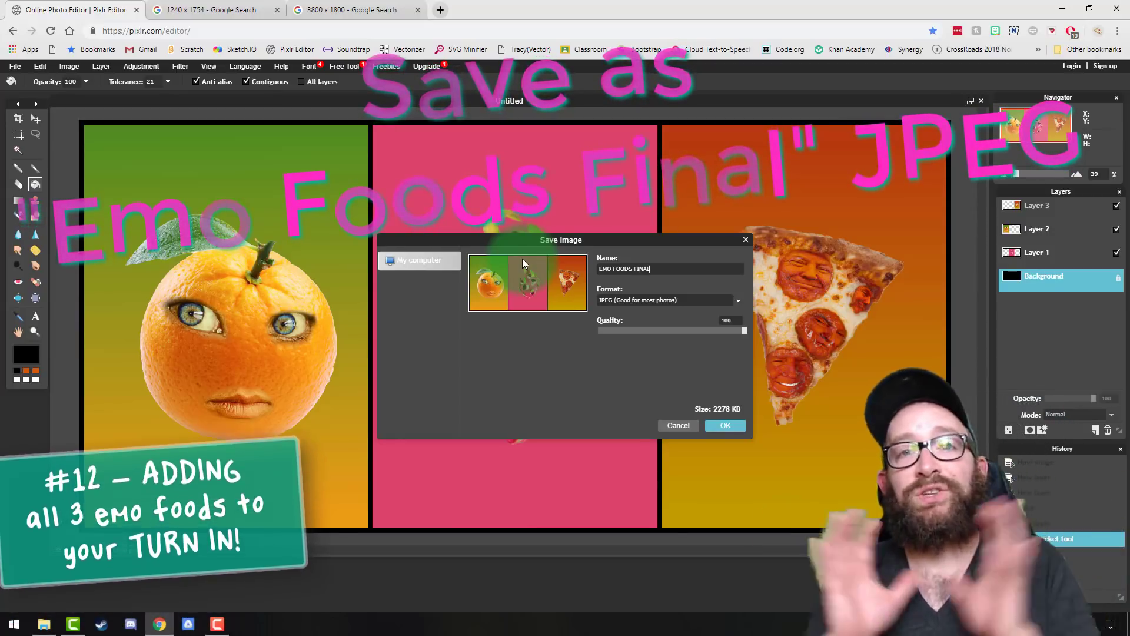
{"action": "left_click", "coordinate": [726, 425]}
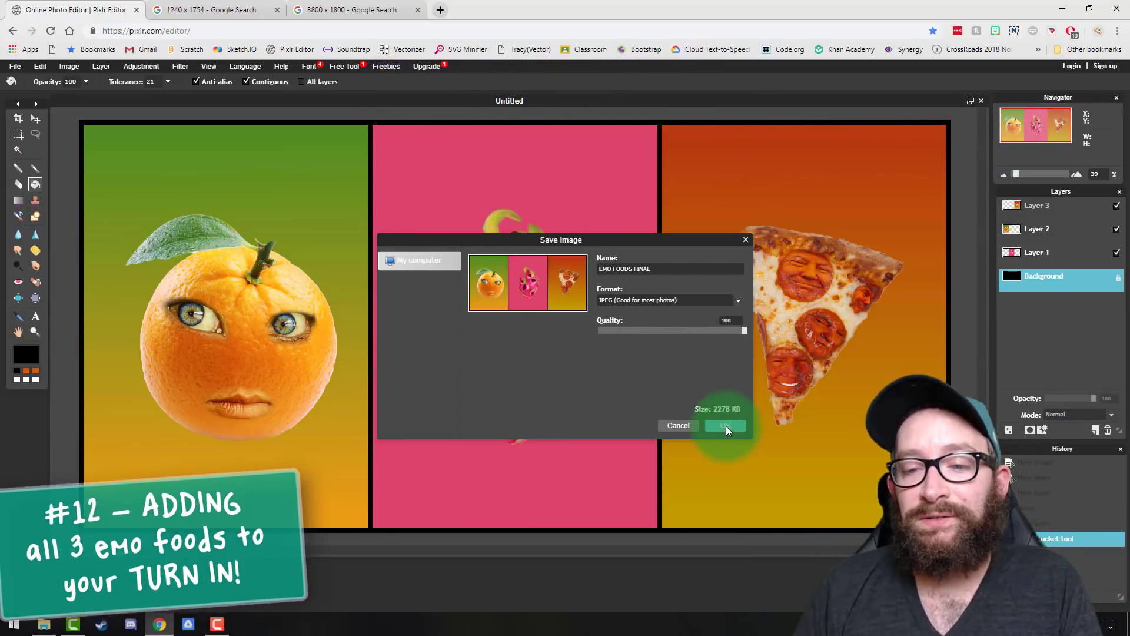
{"action": "left_click", "coordinate": [719, 547]}
{"action": "key", "text": "Return"}
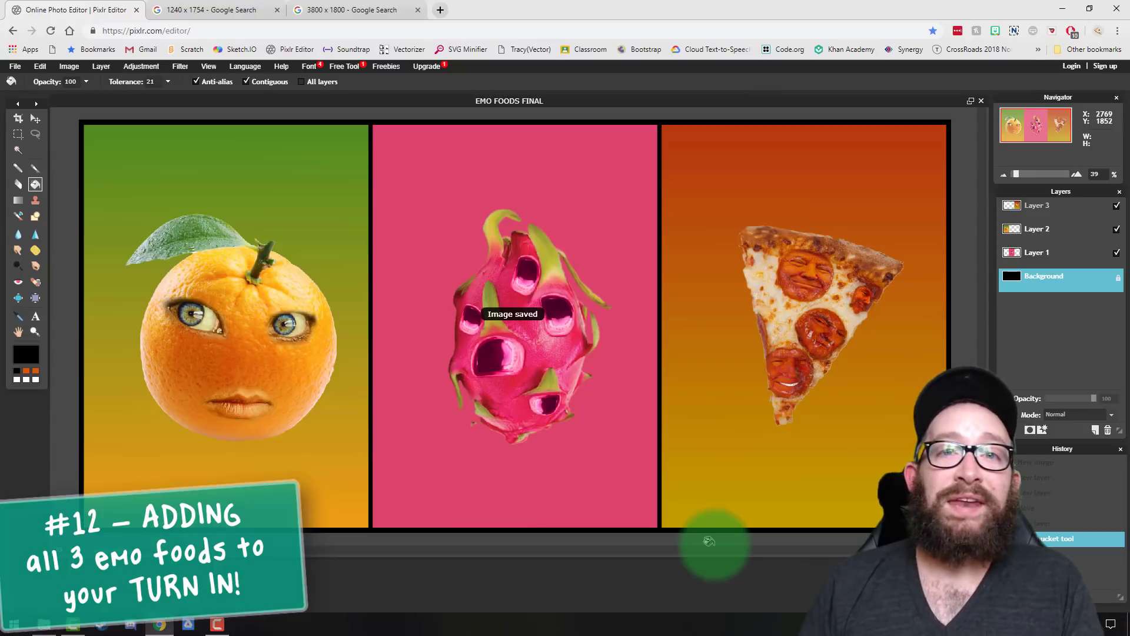